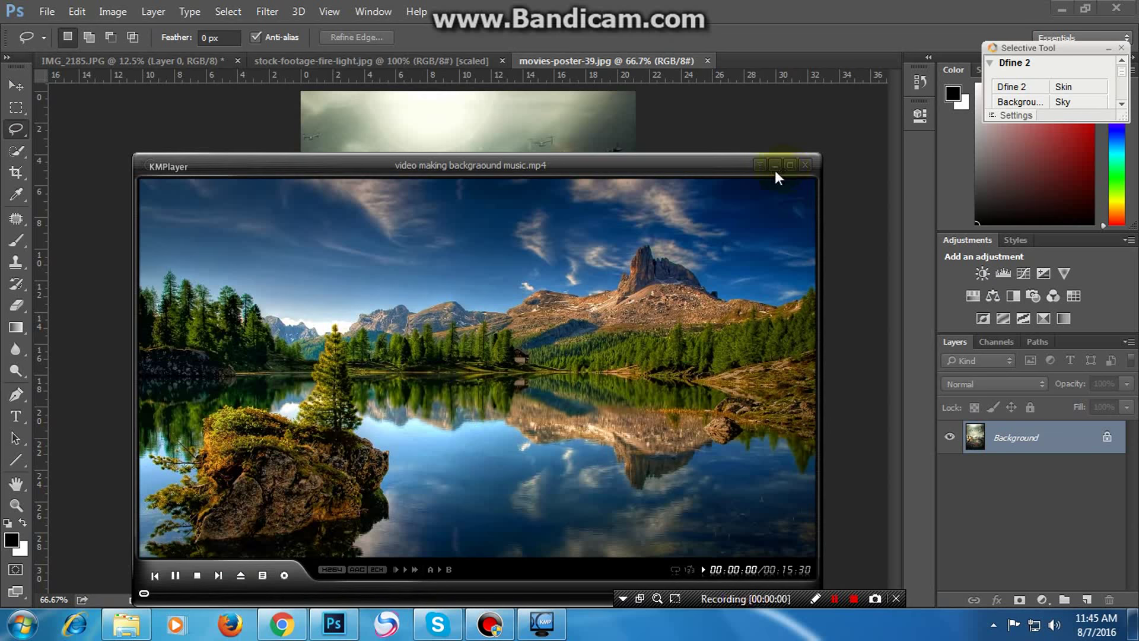
# Close the KMPlayer music video and return to stock-footage-fire-light.jpg in Photoshop
pyautogui.click(775, 170)
pyautogui.click(422, 62)
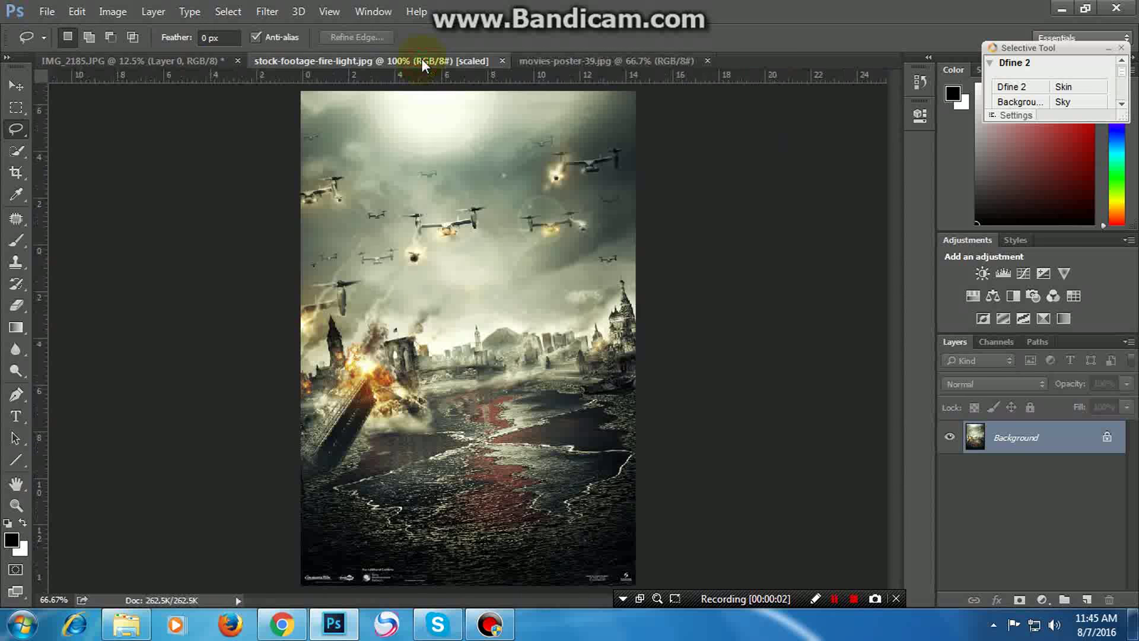
# Drag the man-on-vehicle cutout from IMG_2185 into movies-poster-39.jpg as Layer 1
pyautogui.click(190, 60)
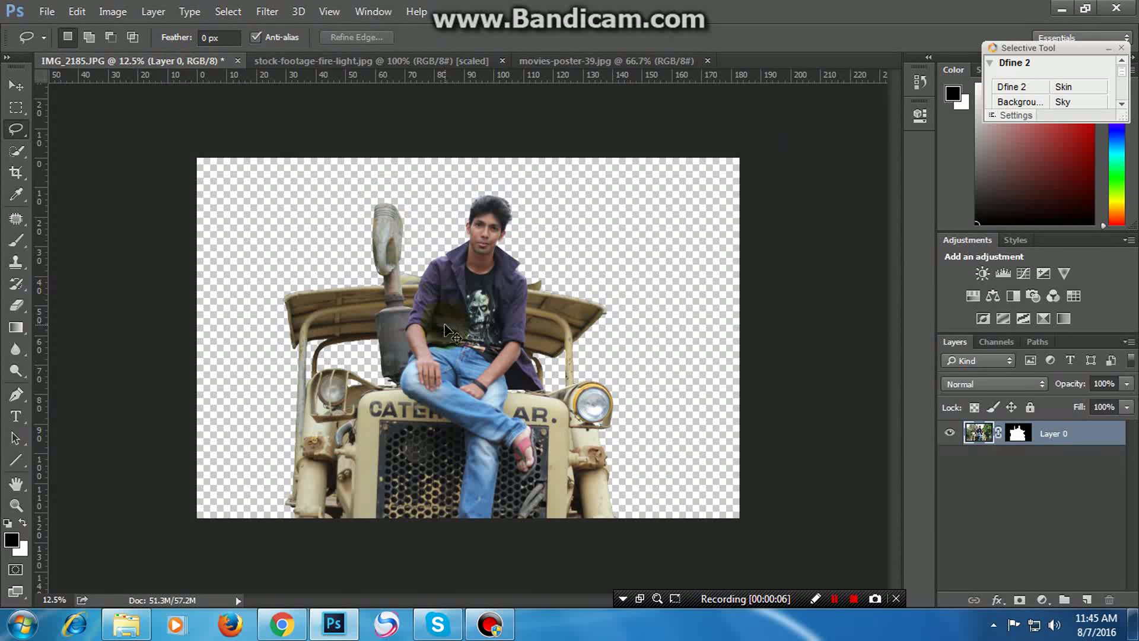
pyautogui.moveTo(540, 273); pyautogui.dragTo(607, 55)
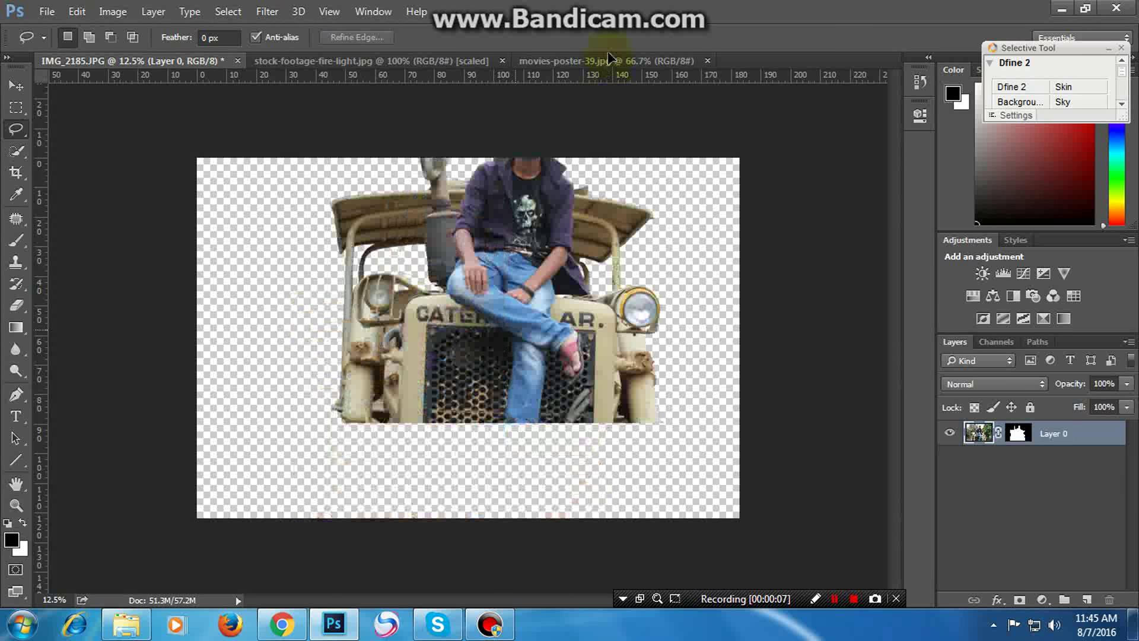
pyautogui.moveTo(607, 51); pyautogui.dragTo(509, 289)
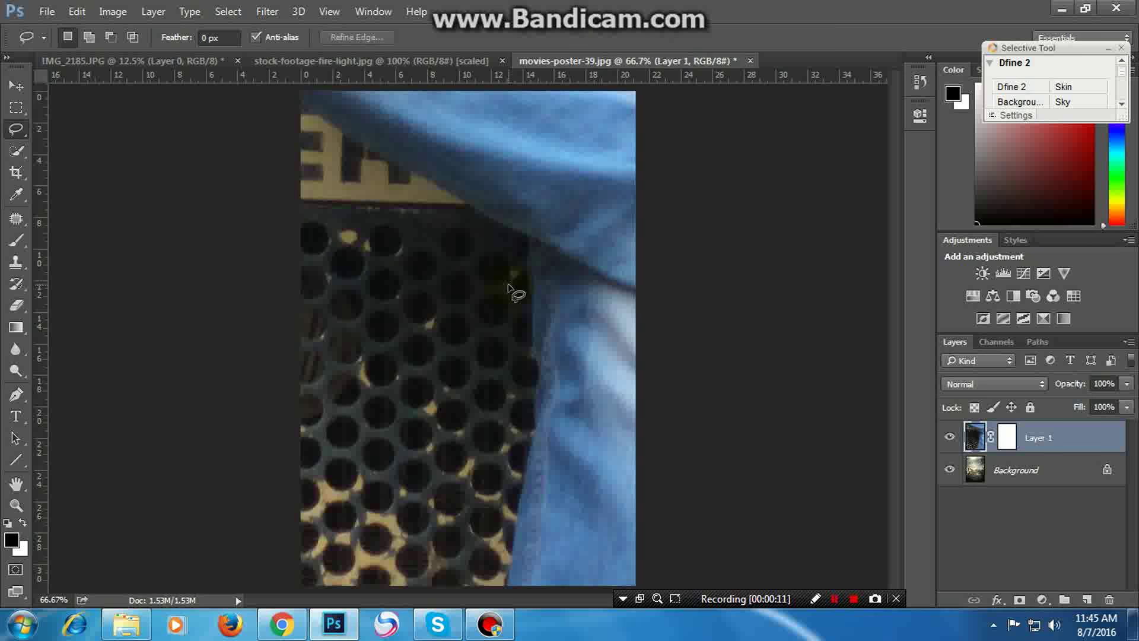
# Zoom out and begin free-transforming Layer 1, shrinking it from a corner
pyautogui.hotkey('ctrl', '-')
pyautogui.hotkey('ctrl', '-')
pyautogui.hotkey('ctrl', '-')
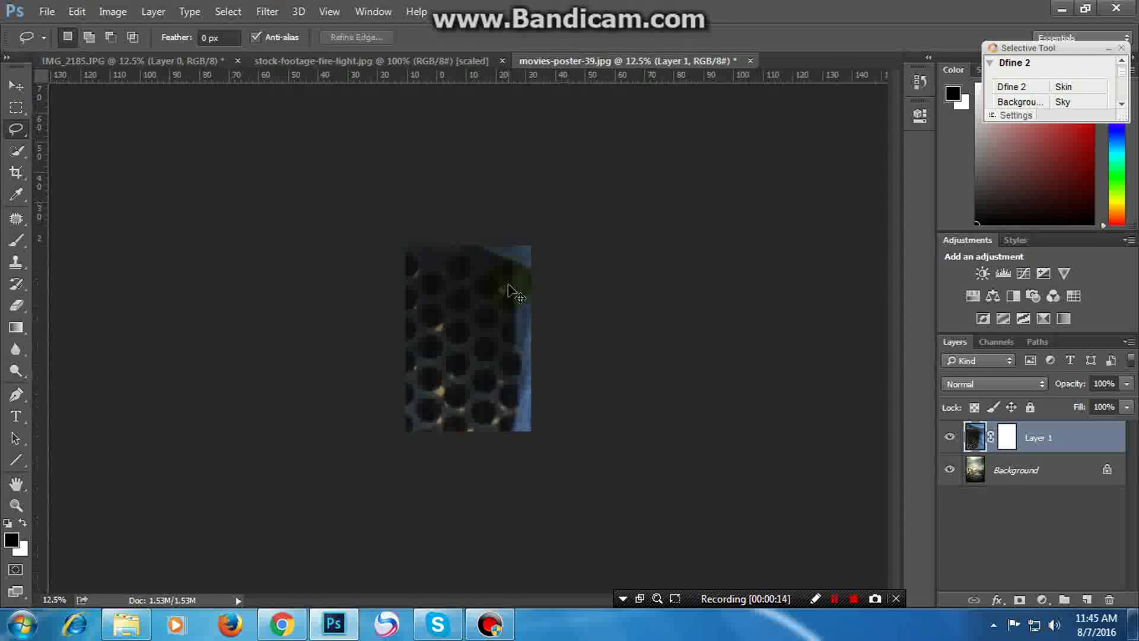
pyautogui.hotkey('ctrl', '-')
pyautogui.hotkey('ctrl', '-')
pyautogui.hotkey('ctrl', '-')
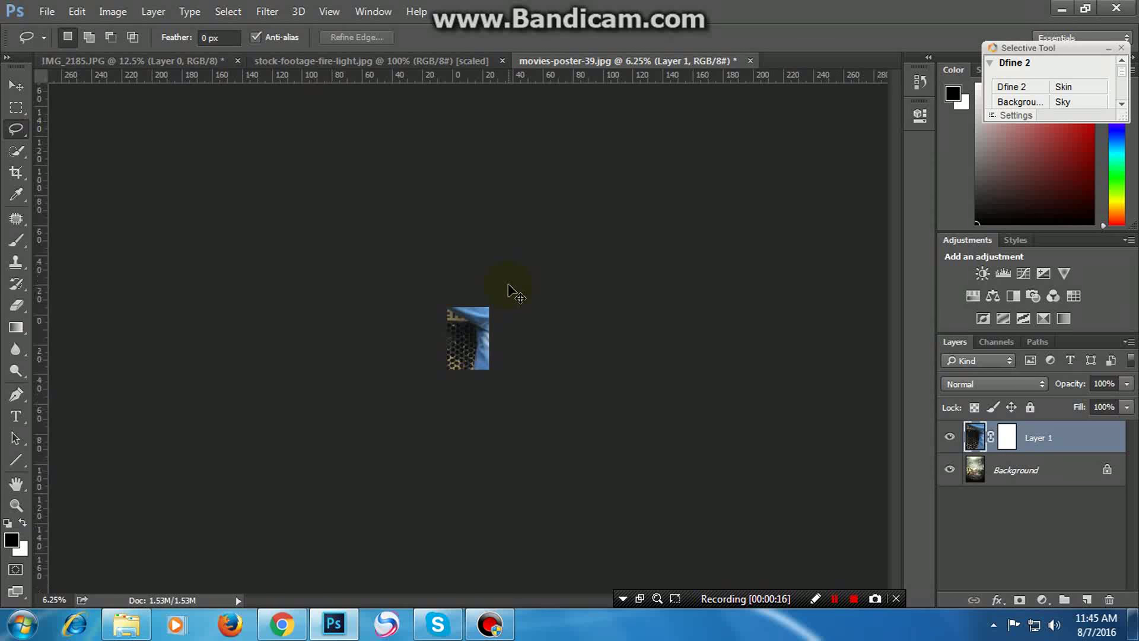
pyautogui.hotkey('ctrl', '-')
pyautogui.hotkey('ctrl', 't')
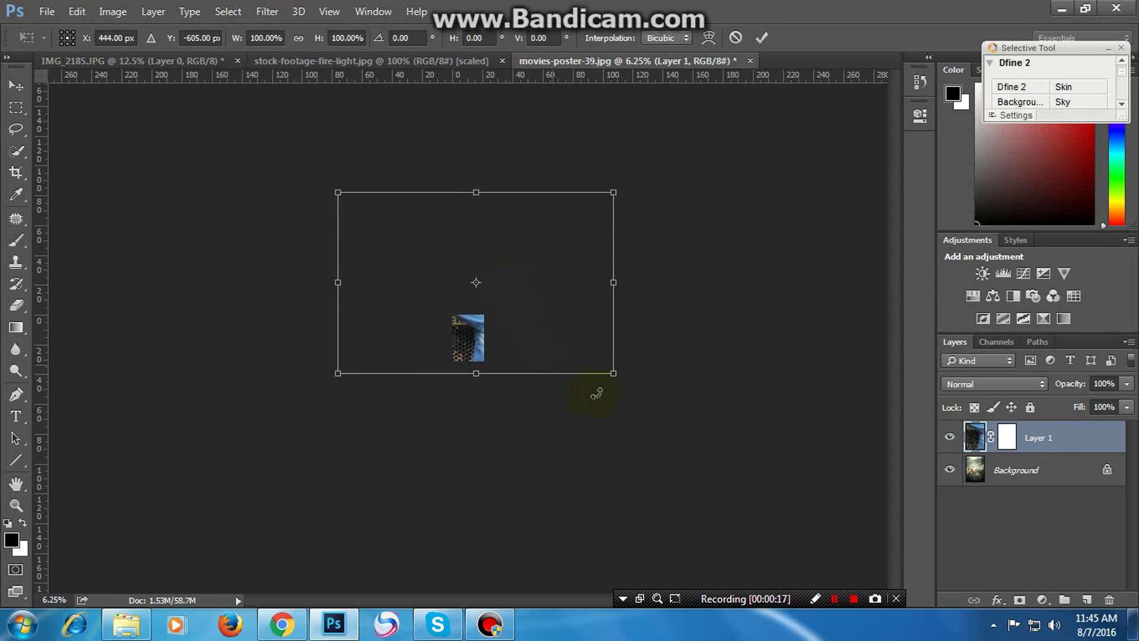
pyautogui.moveTo(611, 370)
pyautogui.mouseDown()
pyautogui.moveTo(503, 303)
pyautogui.moveTo(520, 343)
pyautogui.mouseUp()
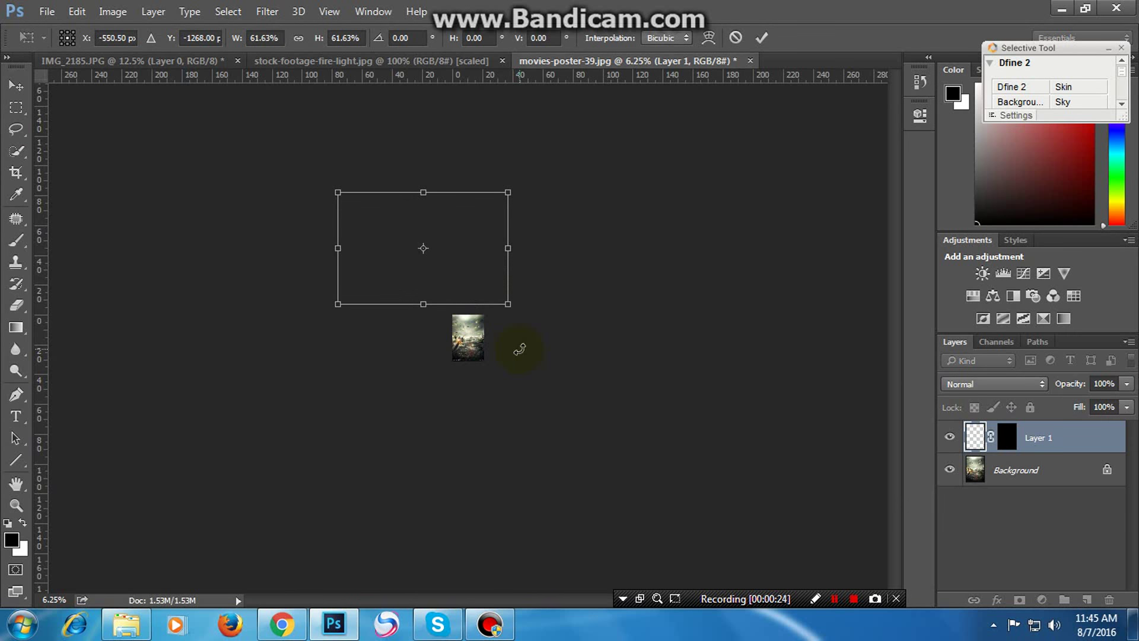
# Scale the cutout to about 16.55% by 20.52% and move it over the poster's centre
pyautogui.hotkey('ctrl', '+')
pyautogui.hotkey('ctrl', '+')
pyautogui.hotkey('ctrl', '+')
pyautogui.hotkey('ctrl', '+')
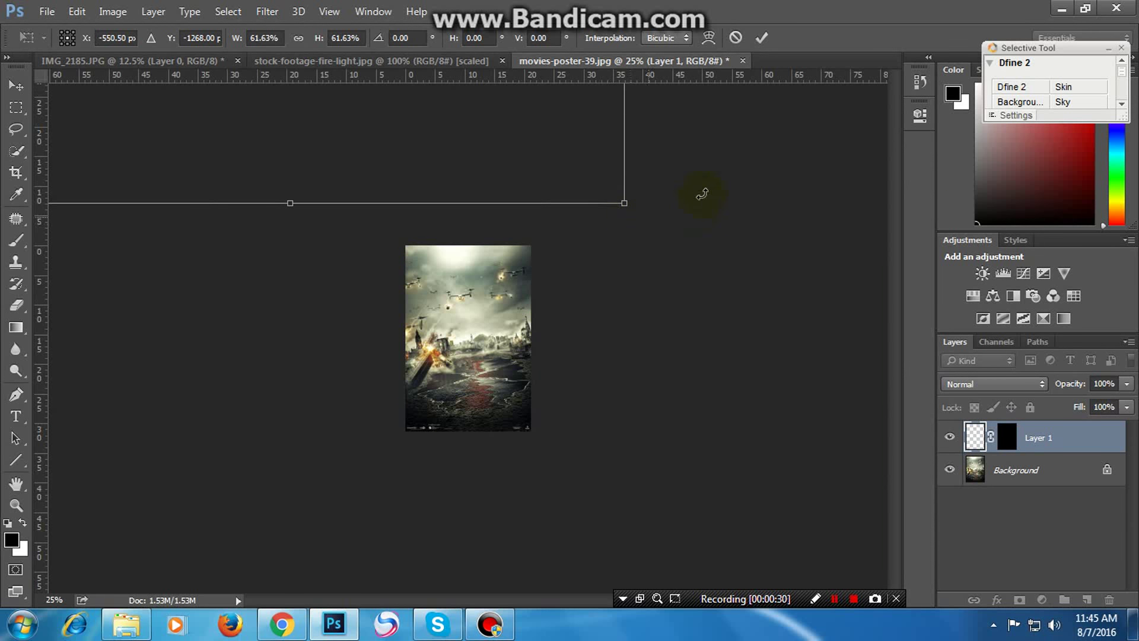
pyautogui.moveTo(621, 204); pyautogui.dragTo(488, 244)
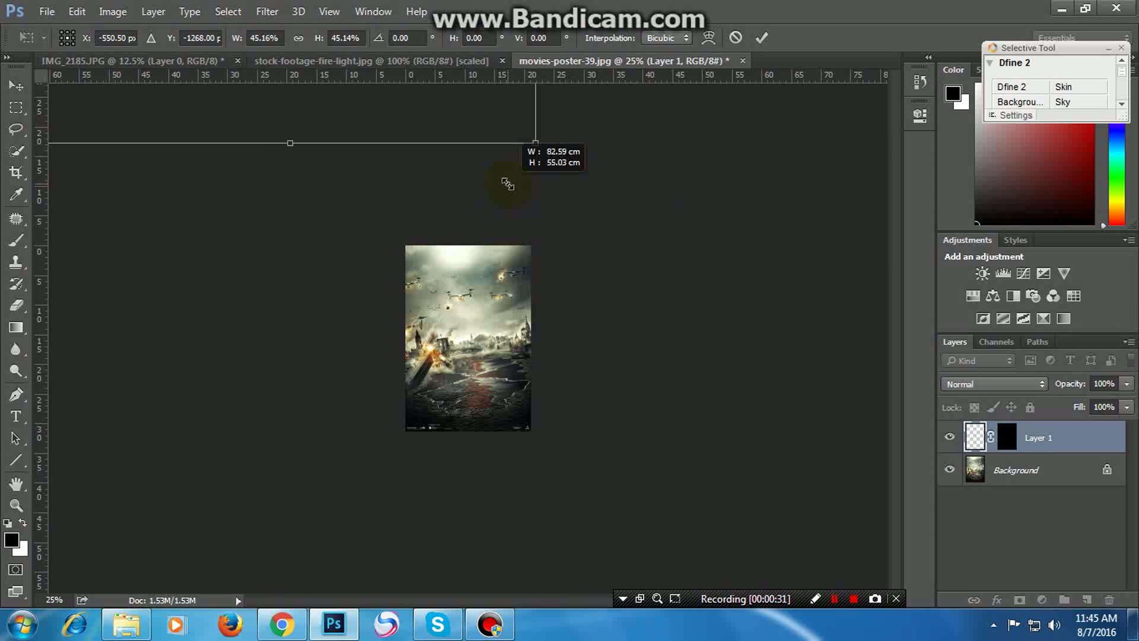
pyautogui.moveTo(488, 244); pyautogui.dragTo(636, 373)
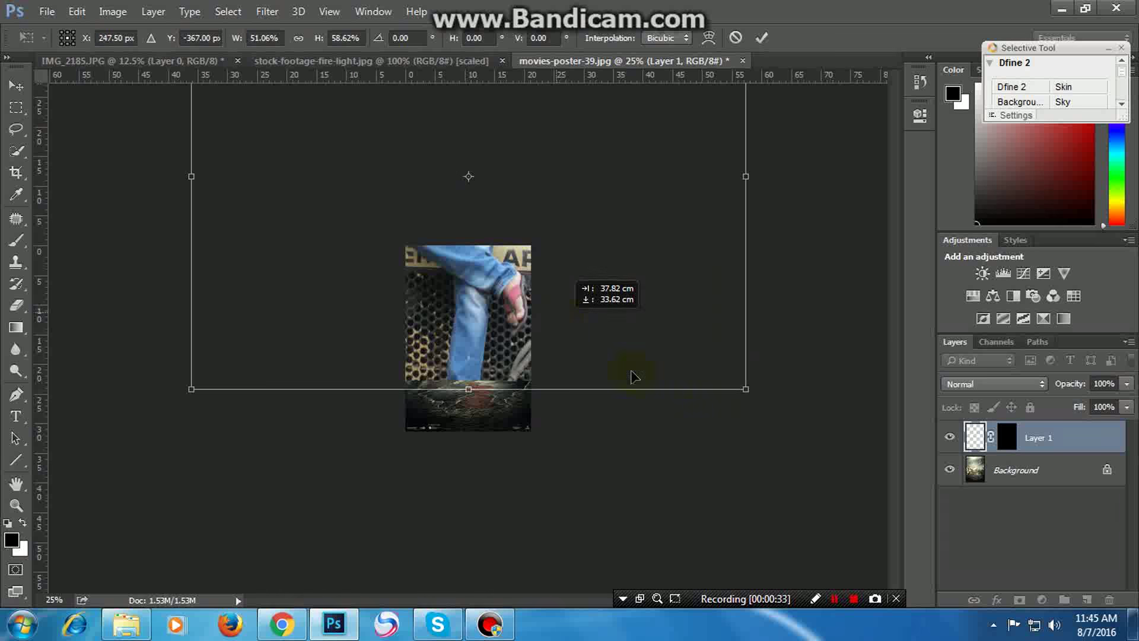
pyautogui.moveTo(716, 387); pyautogui.dragTo(519, 268)
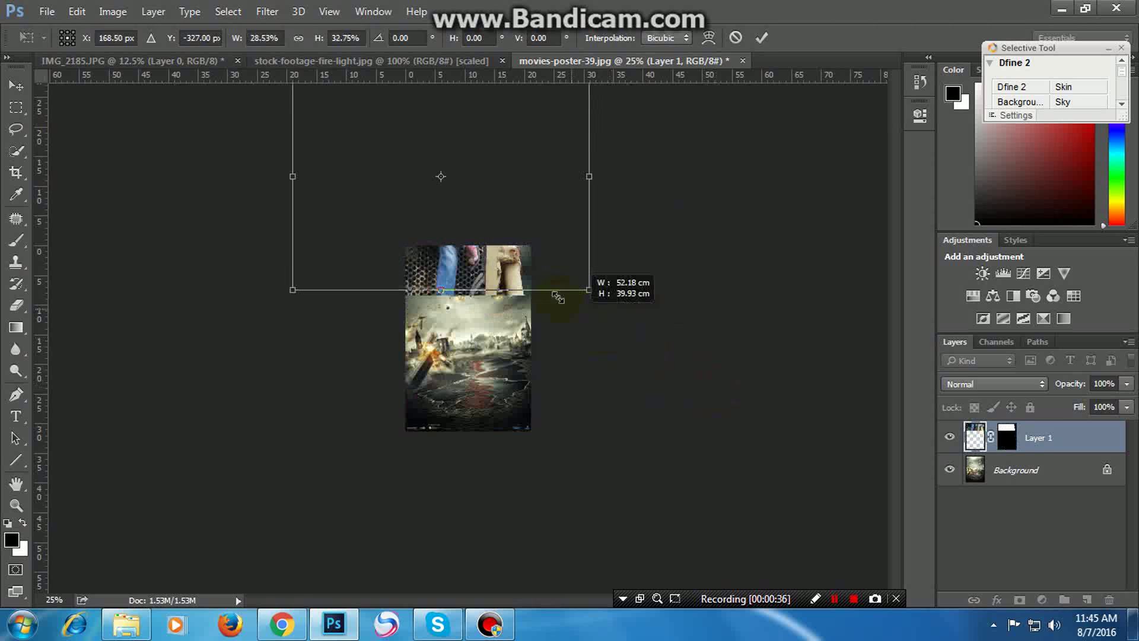
pyautogui.moveTo(427, 144); pyautogui.dragTo(591, 418)
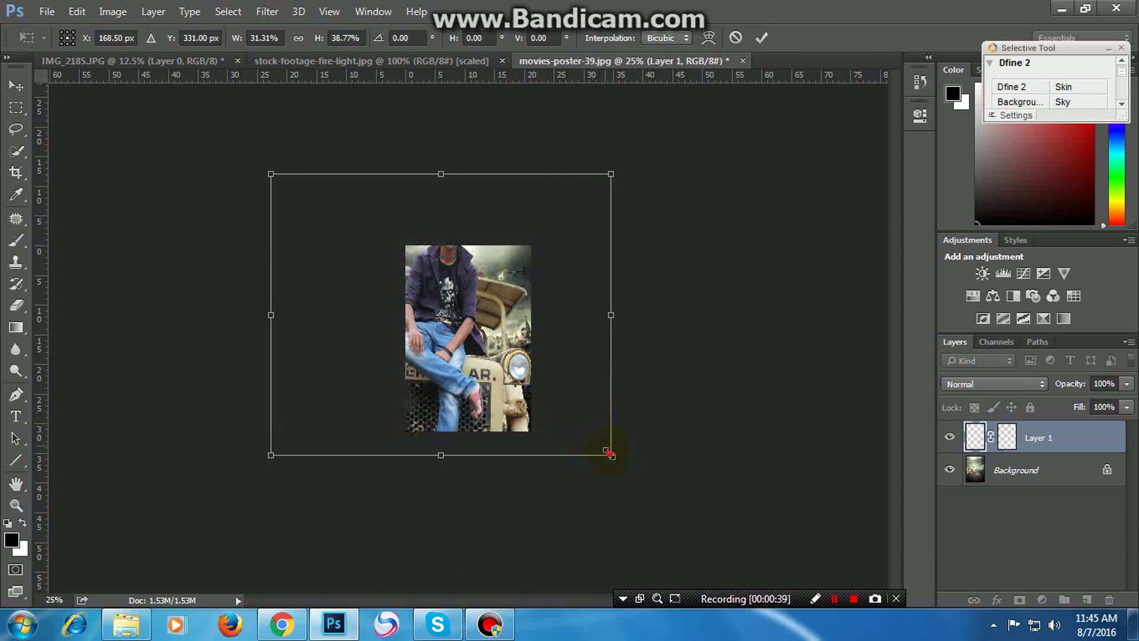
pyautogui.moveTo(596, 383); pyautogui.dragTo(556, 322)
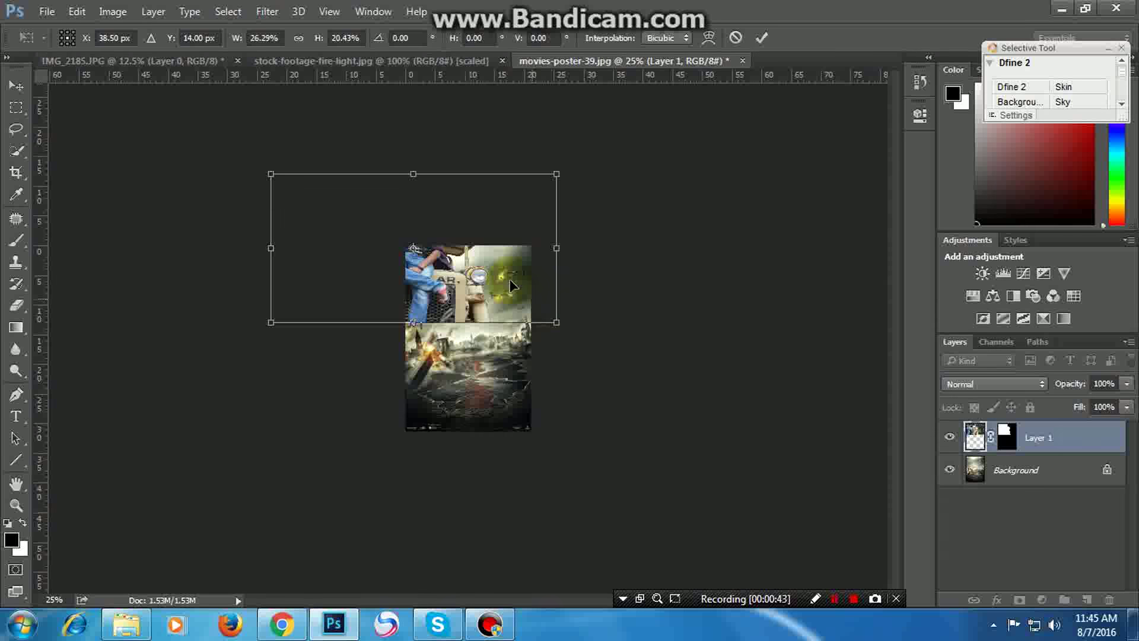
pyautogui.hotkey('ctrl', 'z')
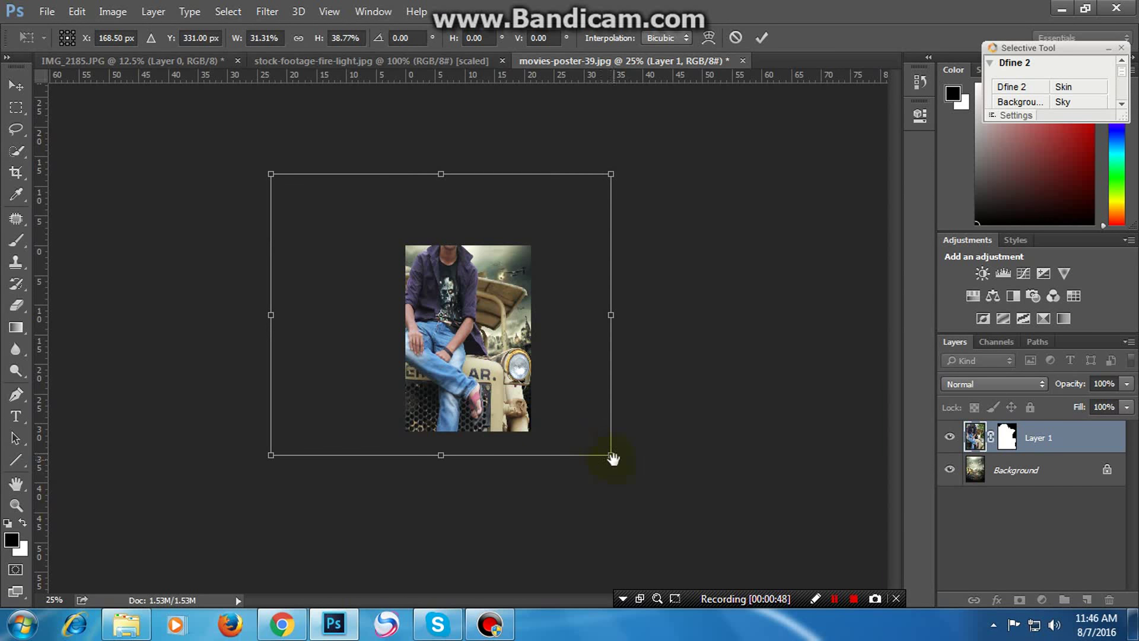
pyautogui.moveTo(611, 455); pyautogui.dragTo(536, 382)
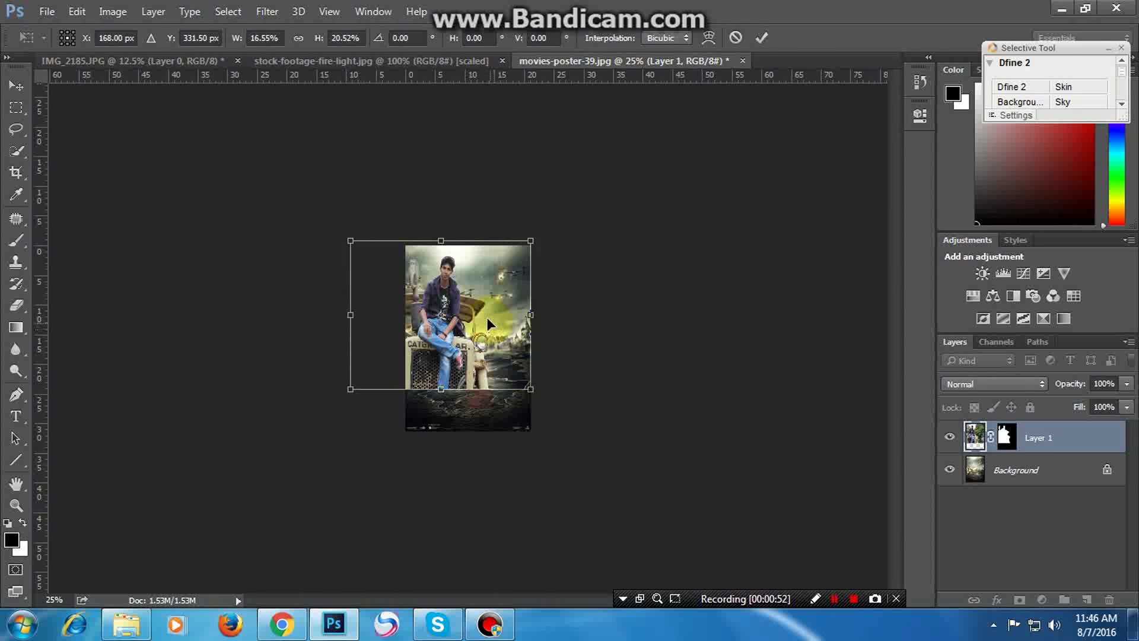
pyautogui.moveTo(486, 317); pyautogui.dragTo(513, 341)
pyautogui.click(919, 83)
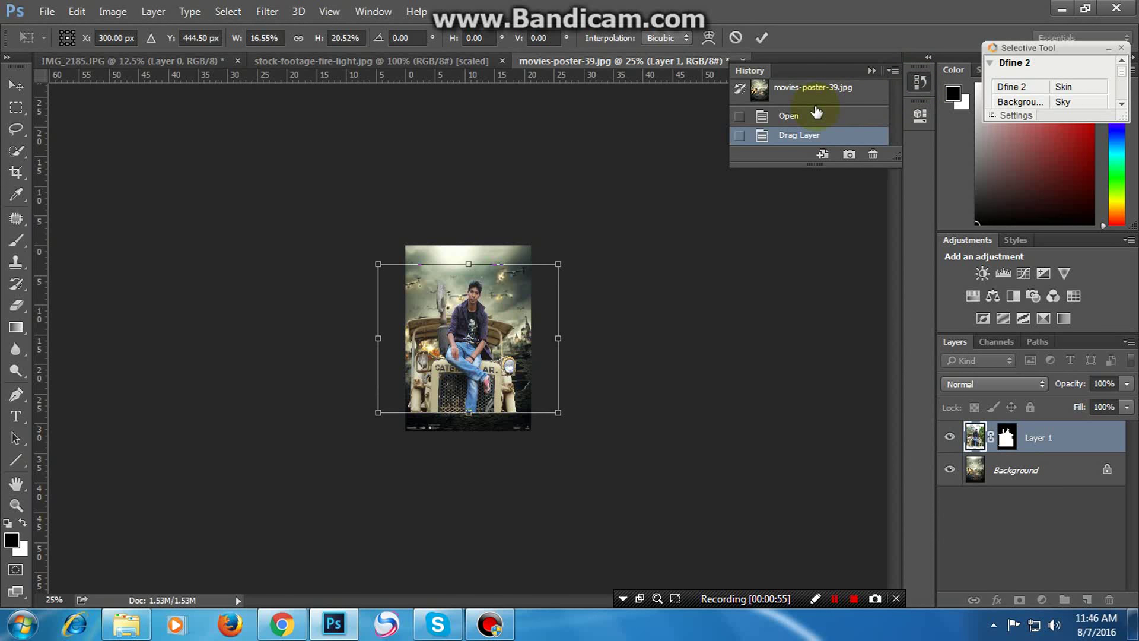
# Revert to the earlier History state and cancel the pending transform
pyautogui.press('l')
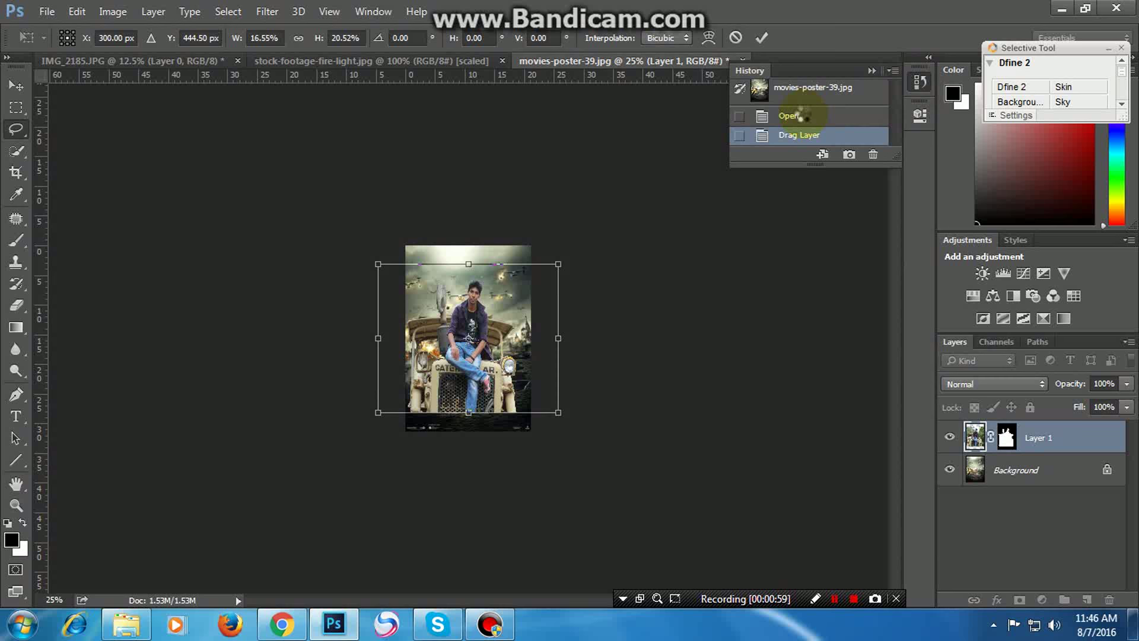
pyautogui.click(804, 114)
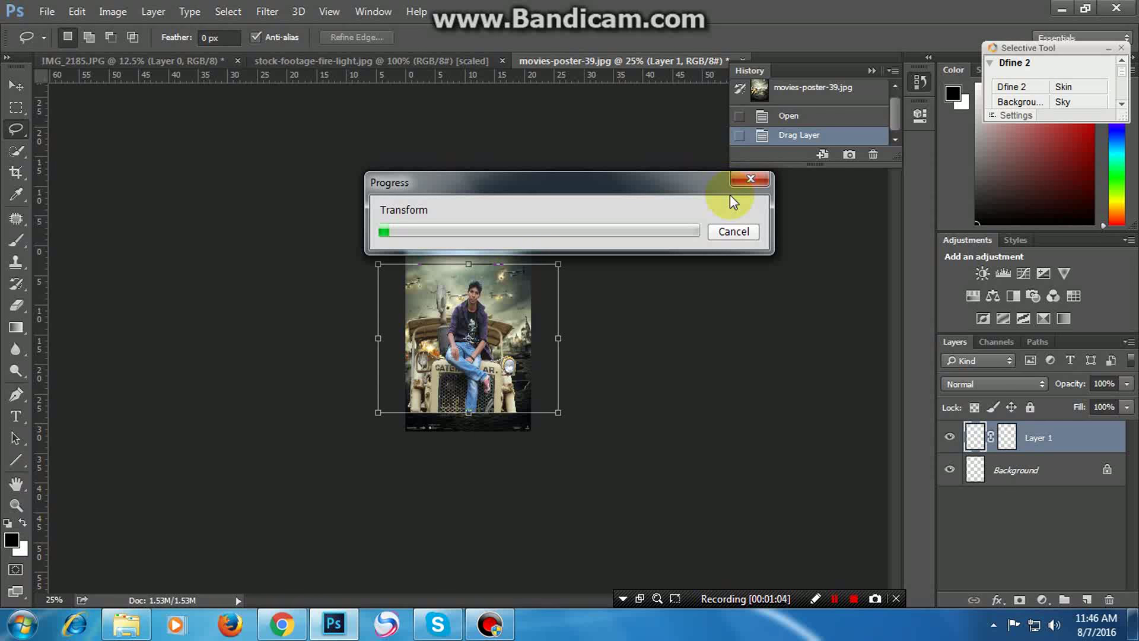
pyautogui.click(735, 232)
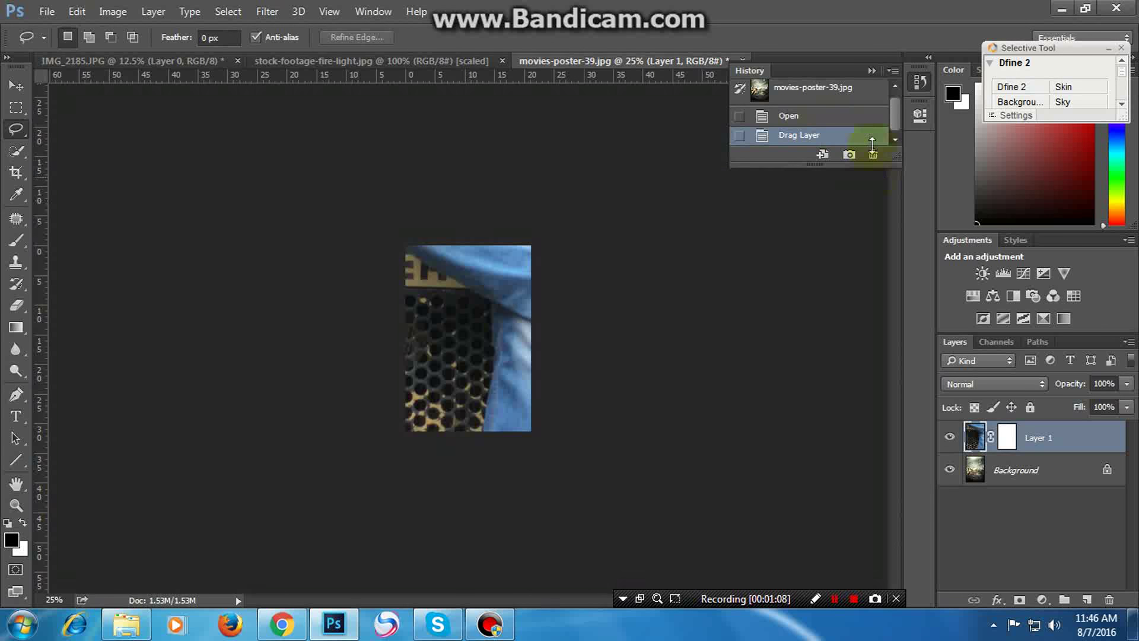
# Re-scale Layer 1 to about 16.92% by 16.90% across the poster's lower half
pyautogui.hotkey('ctrl', 't')
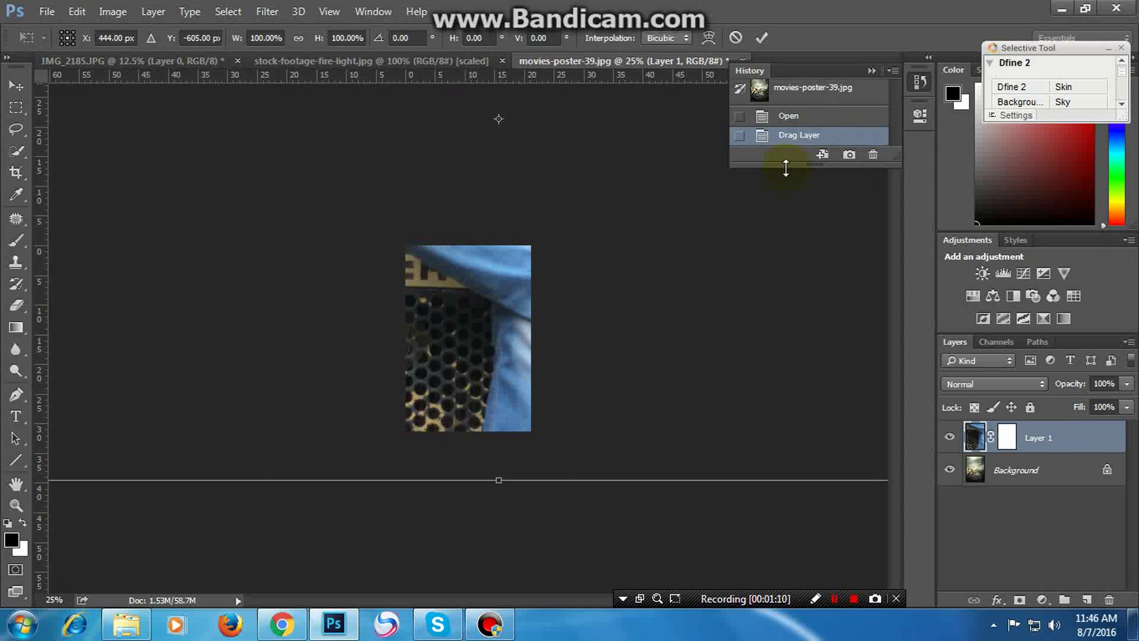
pyautogui.hotkey('ctrl', '-')
pyautogui.hotkey('ctrl', '-')
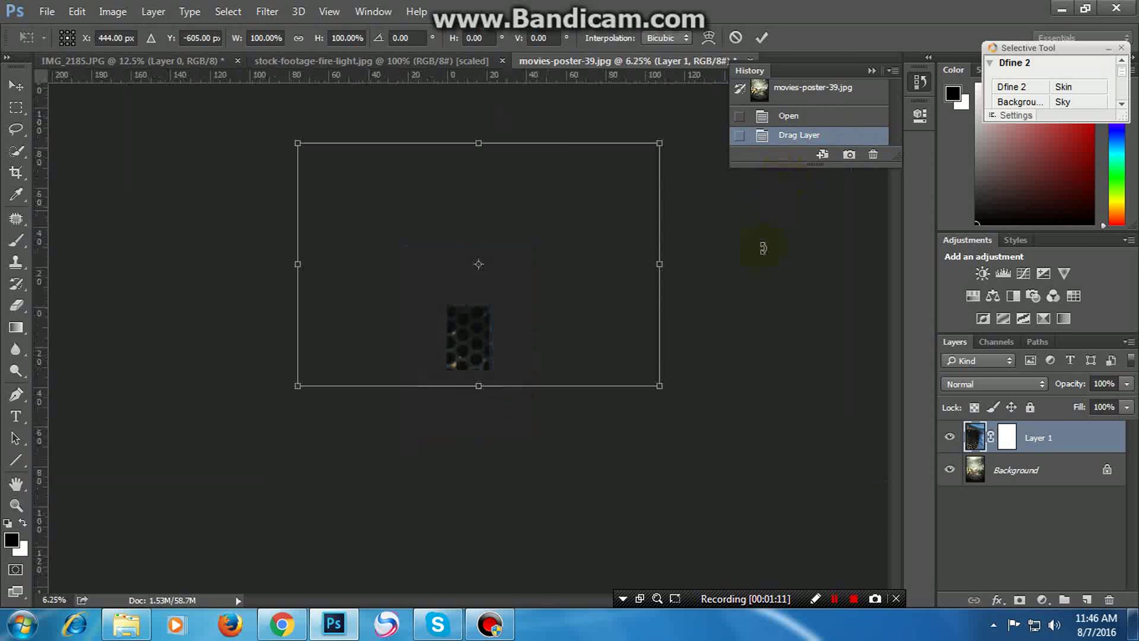
pyautogui.hotkey('ctrl', '-')
pyautogui.hotkey('ctrl', '-')
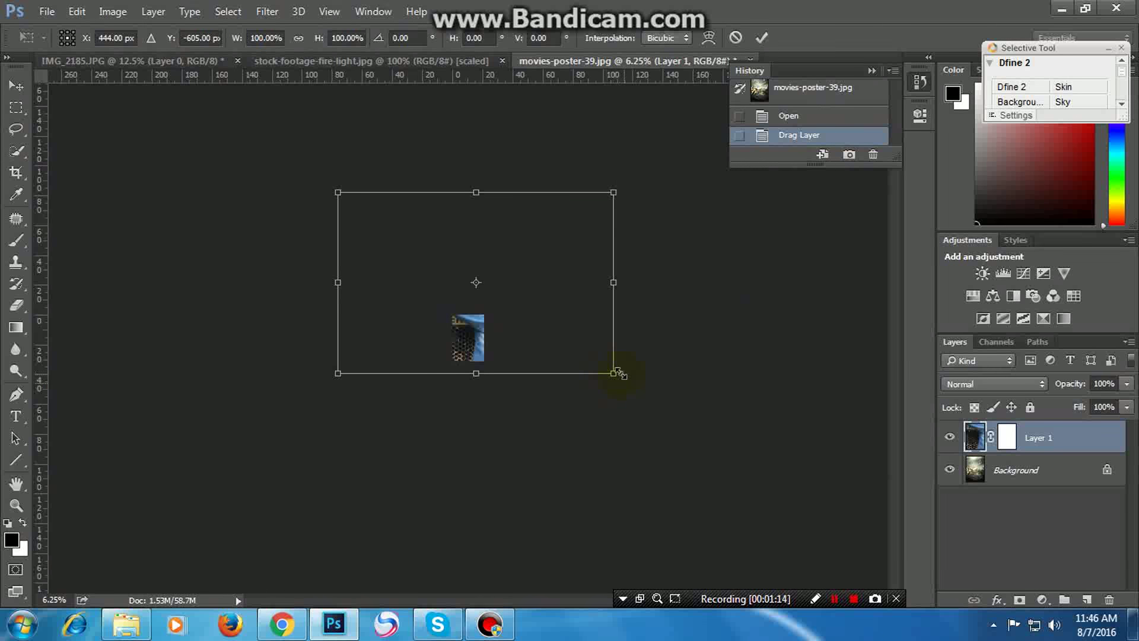
pyautogui.moveTo(613, 372); pyautogui.dragTo(498, 291)
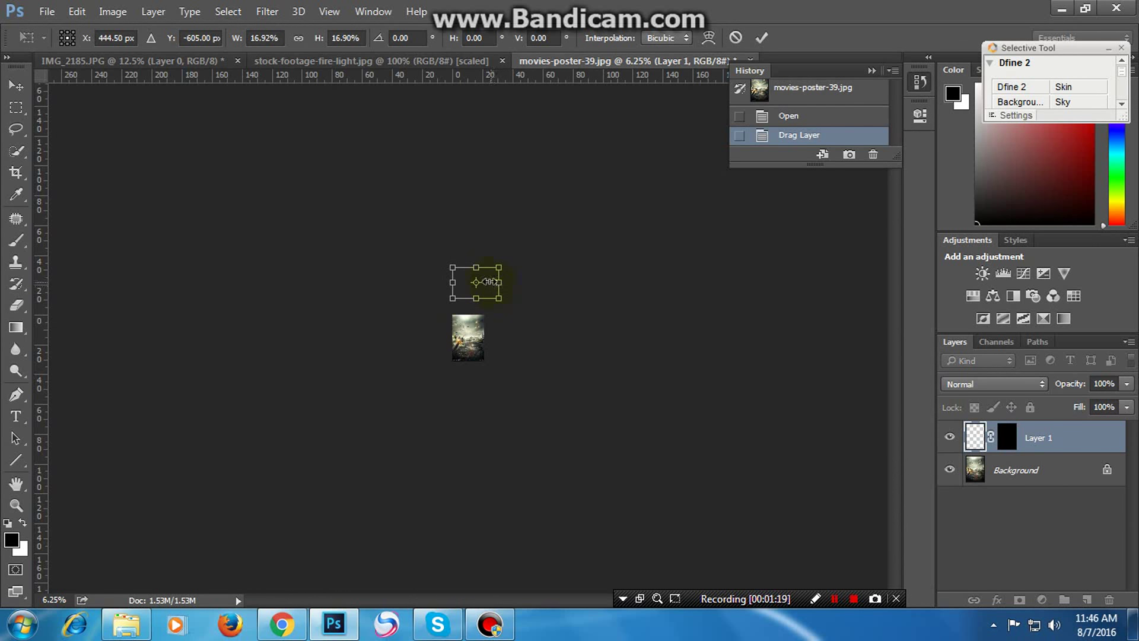
pyautogui.moveTo(486, 280); pyautogui.dragTo(486, 343)
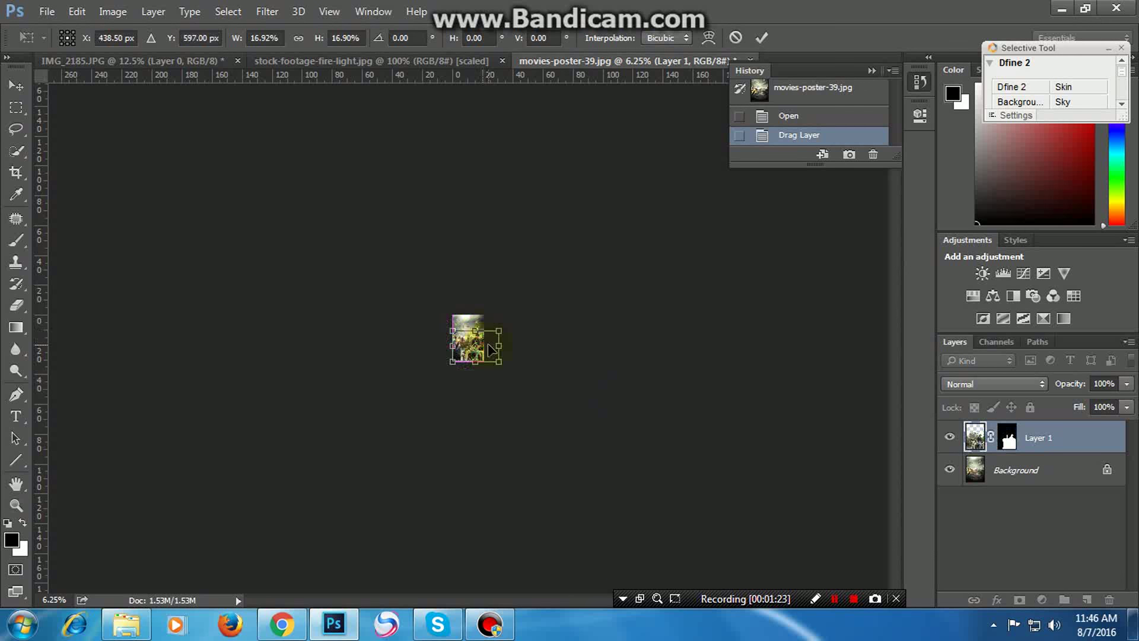
pyautogui.scroll(7, 488, 350)
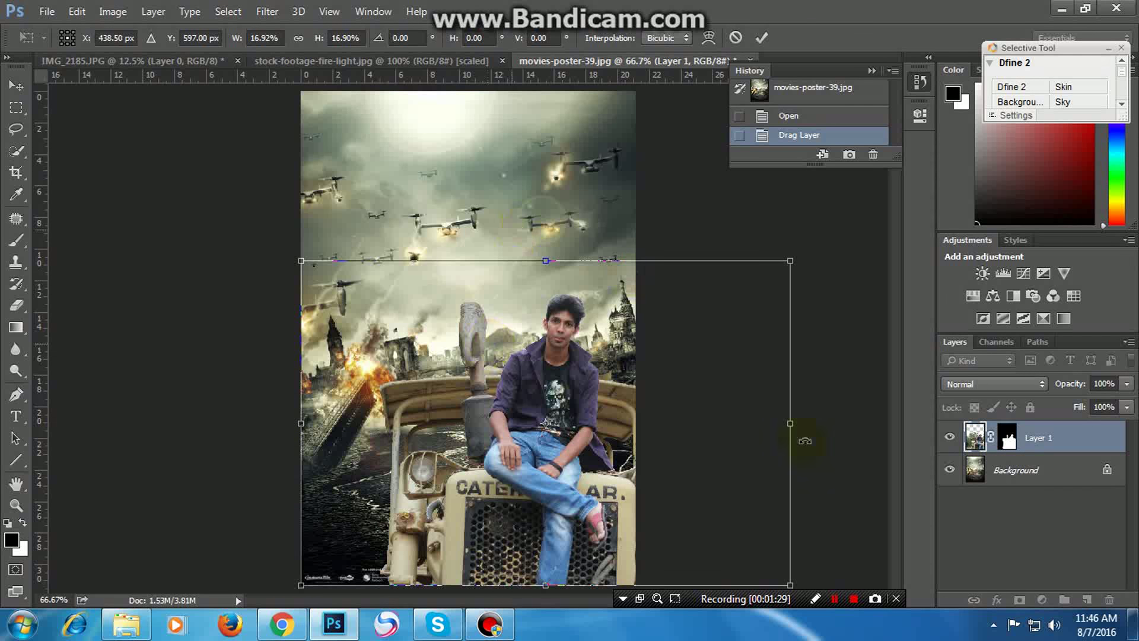
# Move the cutout lower on the poster and nudge it five pixels right
pyautogui.moveTo(652, 464); pyautogui.dragTo(593, 376)
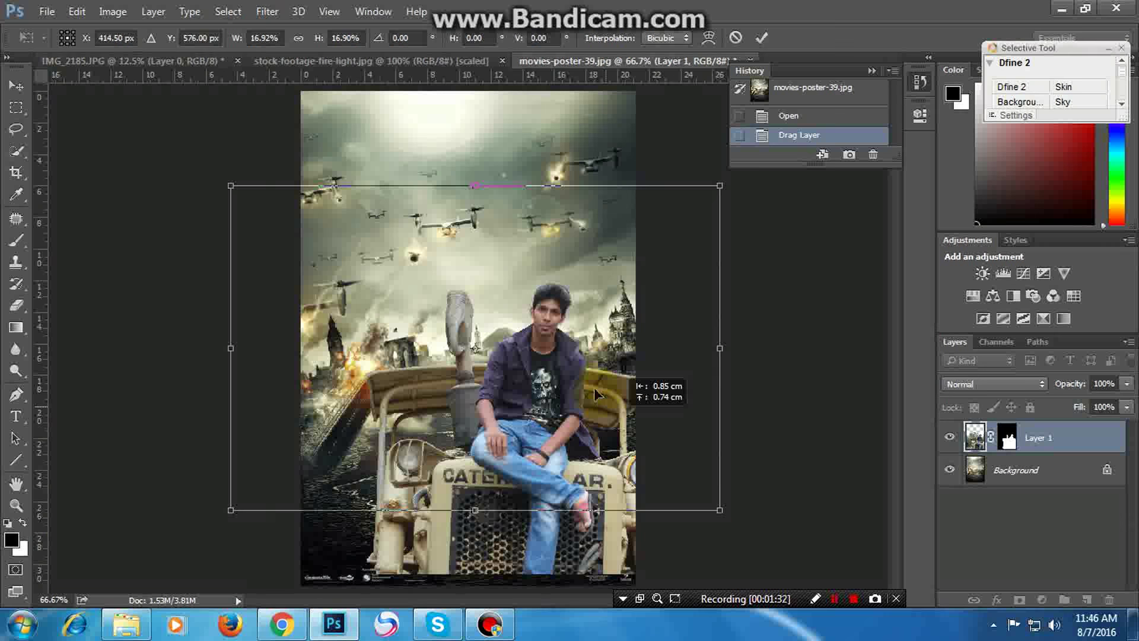
pyautogui.moveTo(592, 373); pyautogui.dragTo(554, 441)
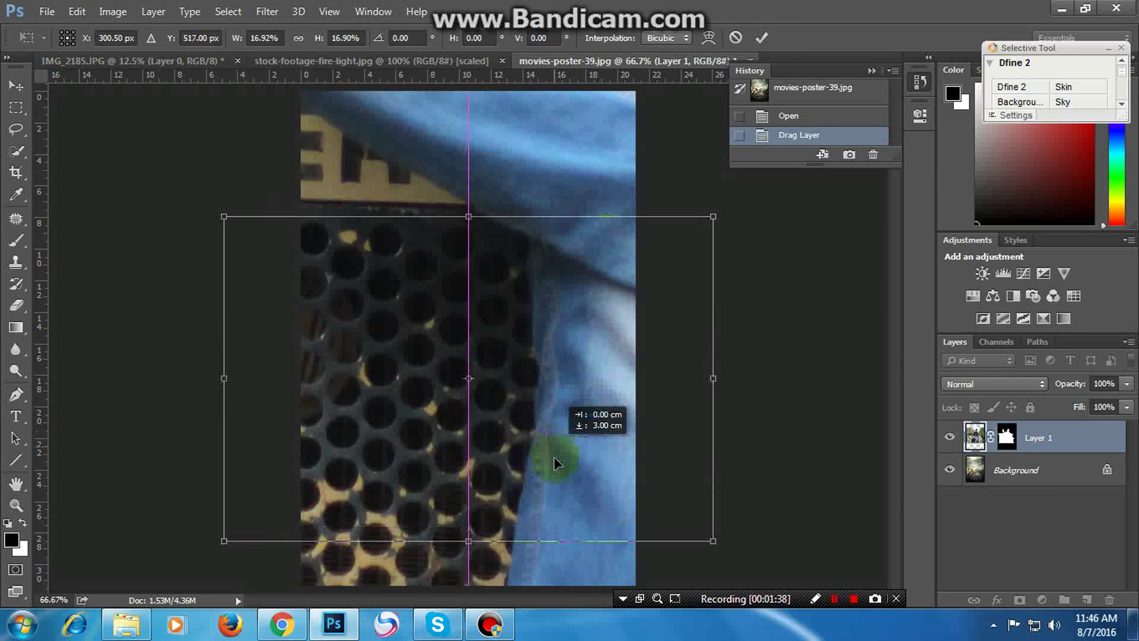
pyautogui.moveTo(554, 450); pyautogui.dragTo(556, 491)
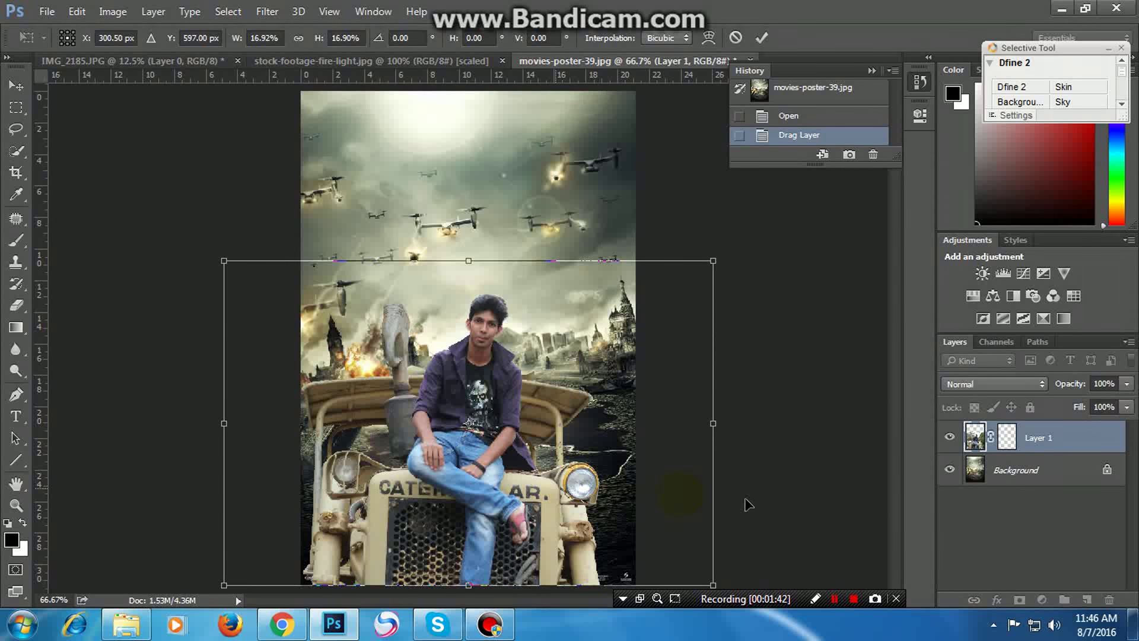
pyautogui.press('Right')
pyautogui.press('Right')
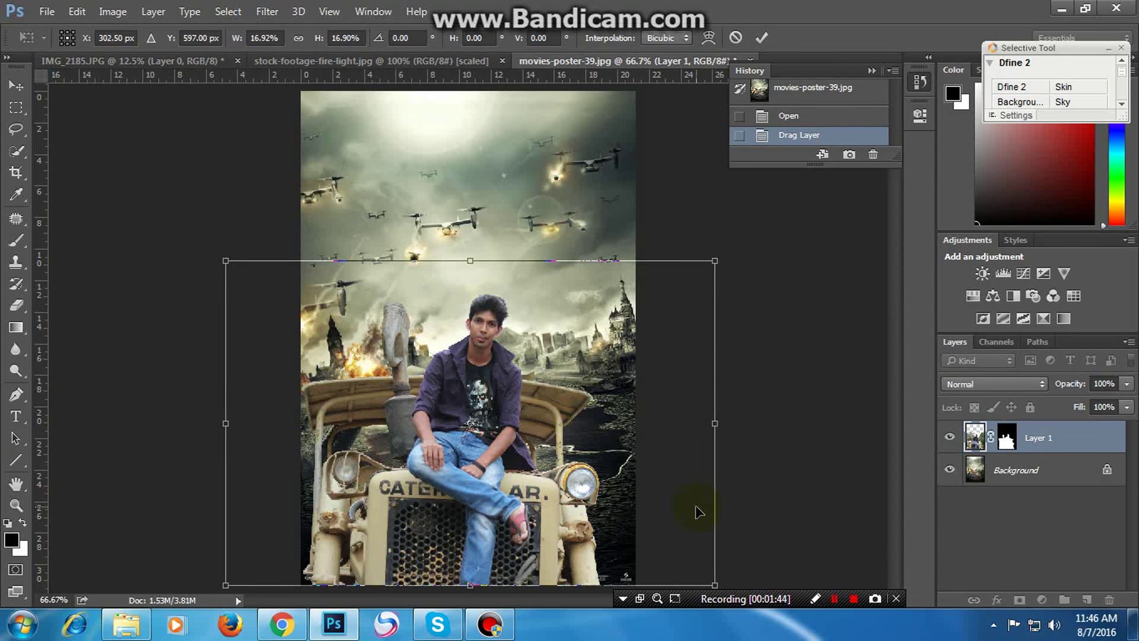
pyautogui.press('Right')
pyautogui.press('Right')
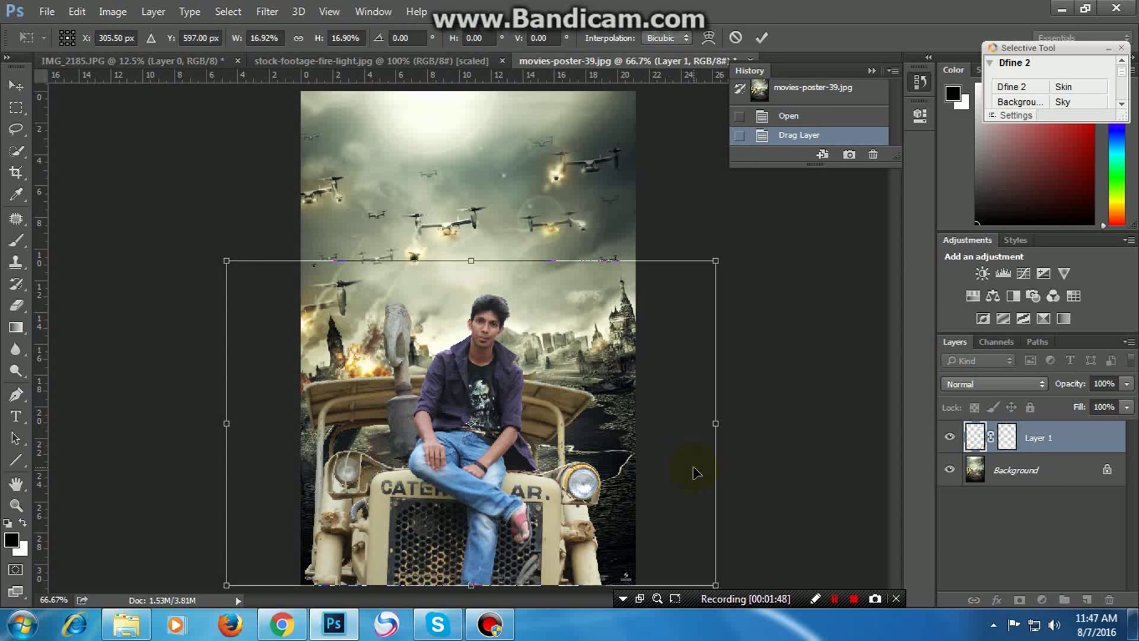
pyautogui.press('Right')
pyautogui.press('Right')
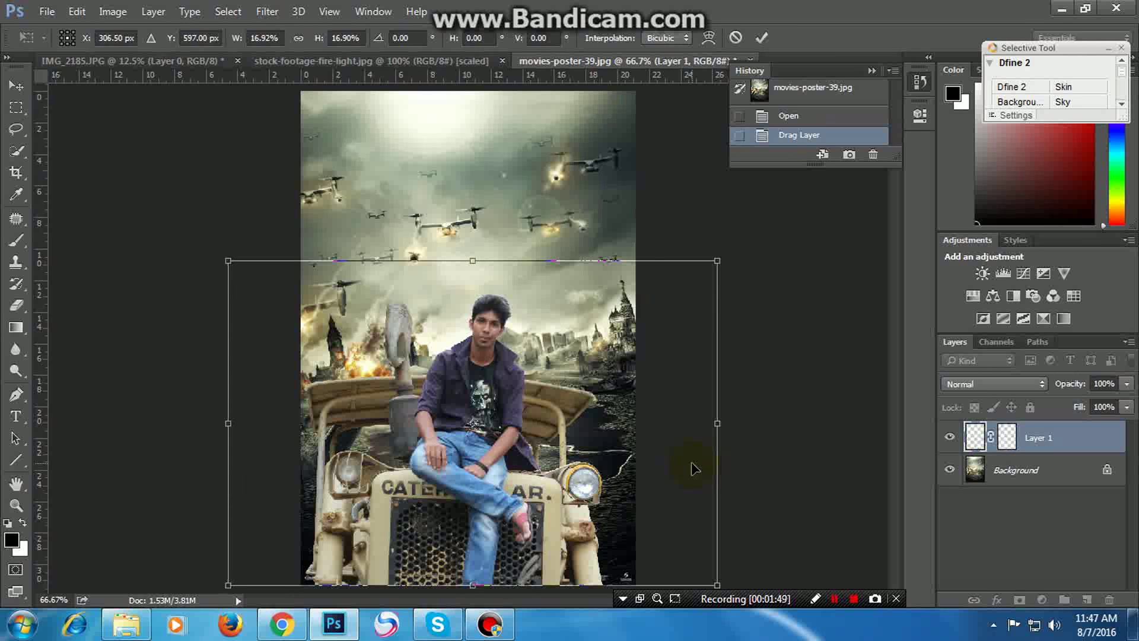
pyautogui.press('Right')
pyautogui.press('Right')
pyautogui.press('Right')
pyautogui.press('Right')
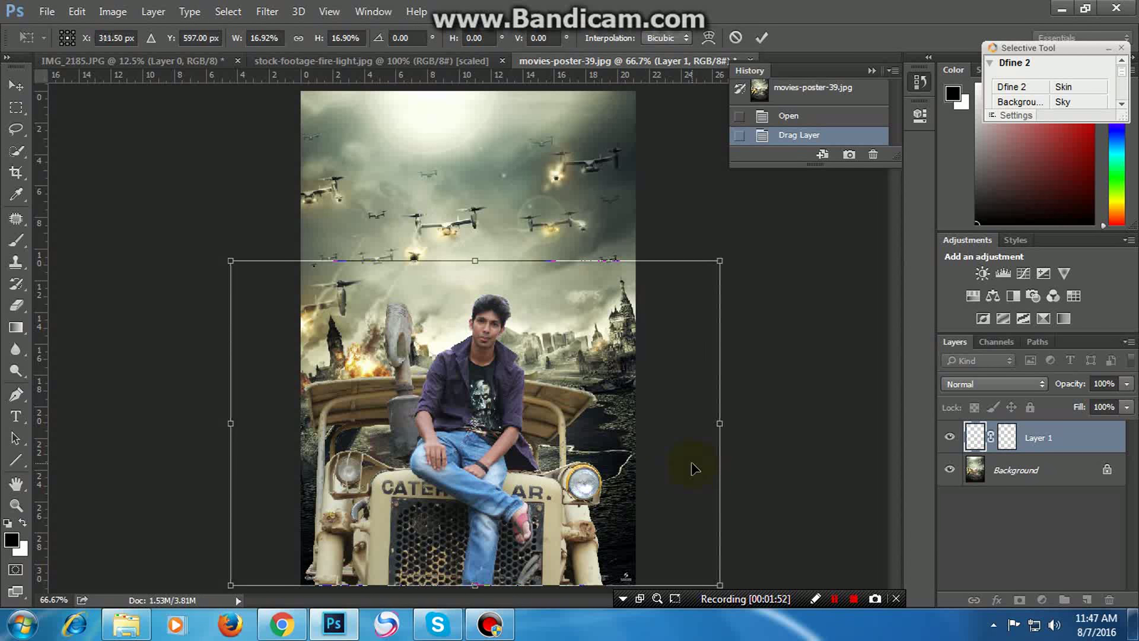
pyautogui.press('Right')
pyautogui.press('Right')
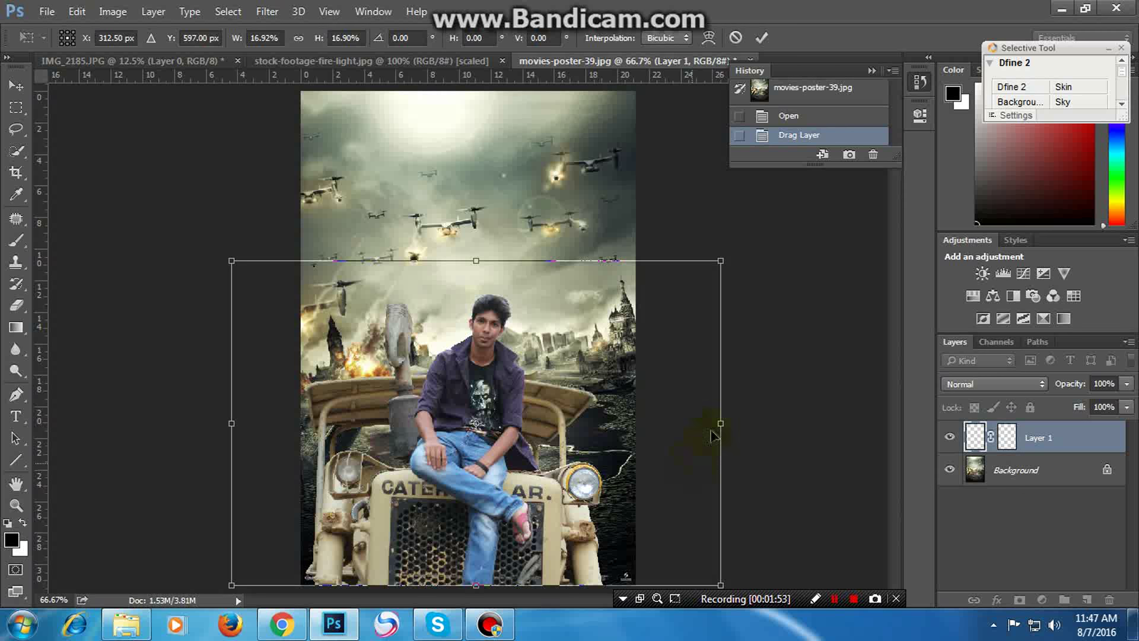
# Fine-tune the cutout slightly right, commit, then nudge it one pixel down and commit
pyautogui.moveTo(524, 385); pyautogui.dragTo(543, 379)
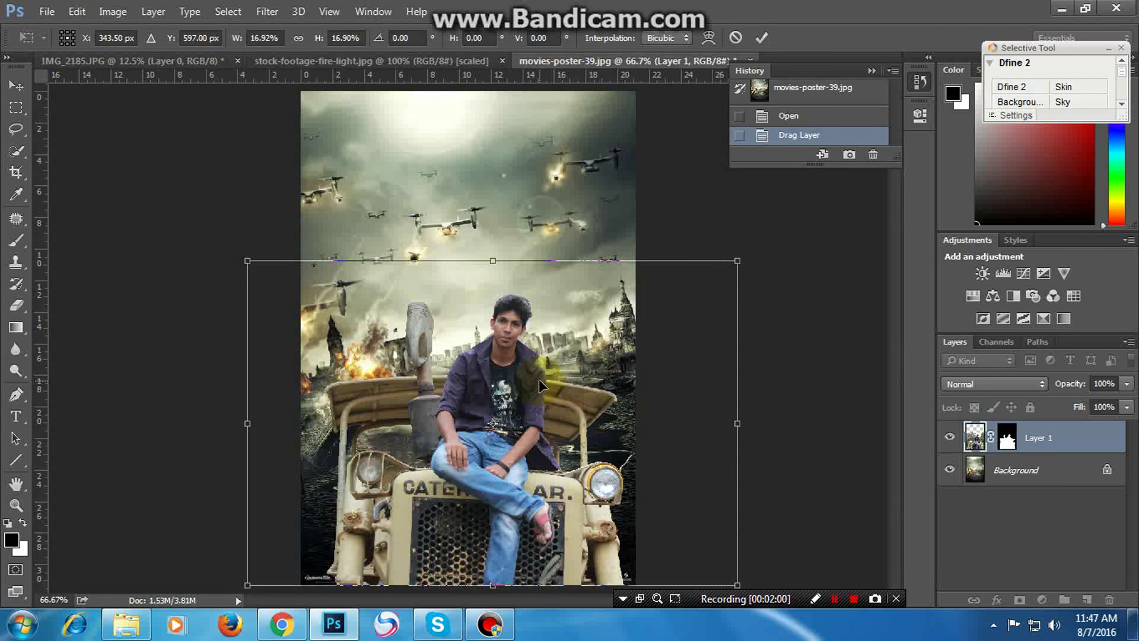
pyautogui.press('Left')
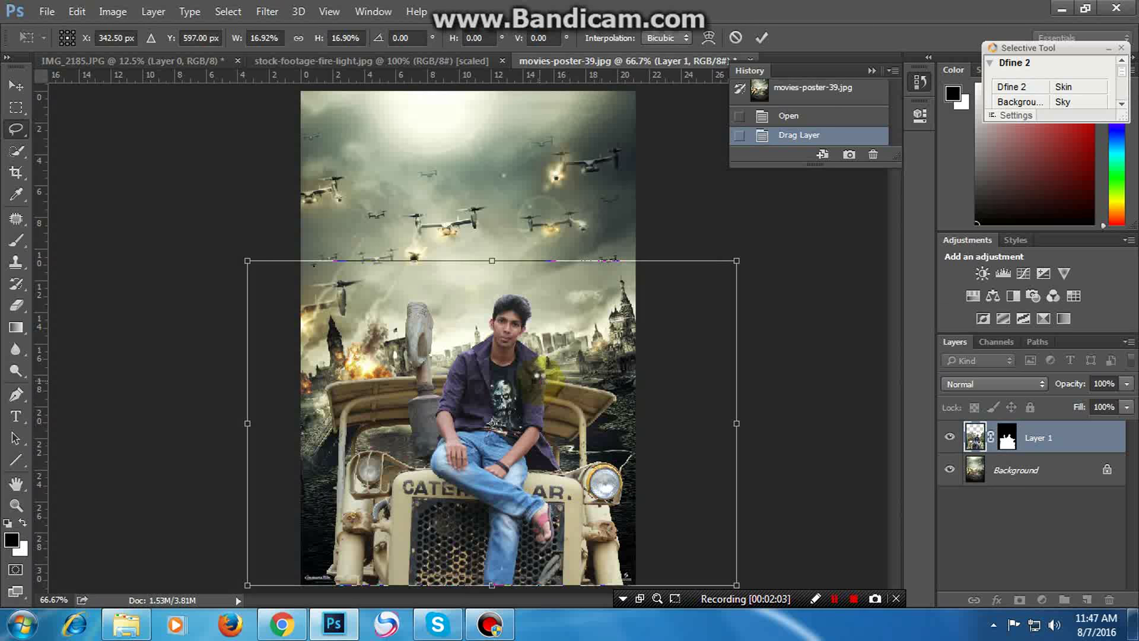
pyautogui.press('Return')
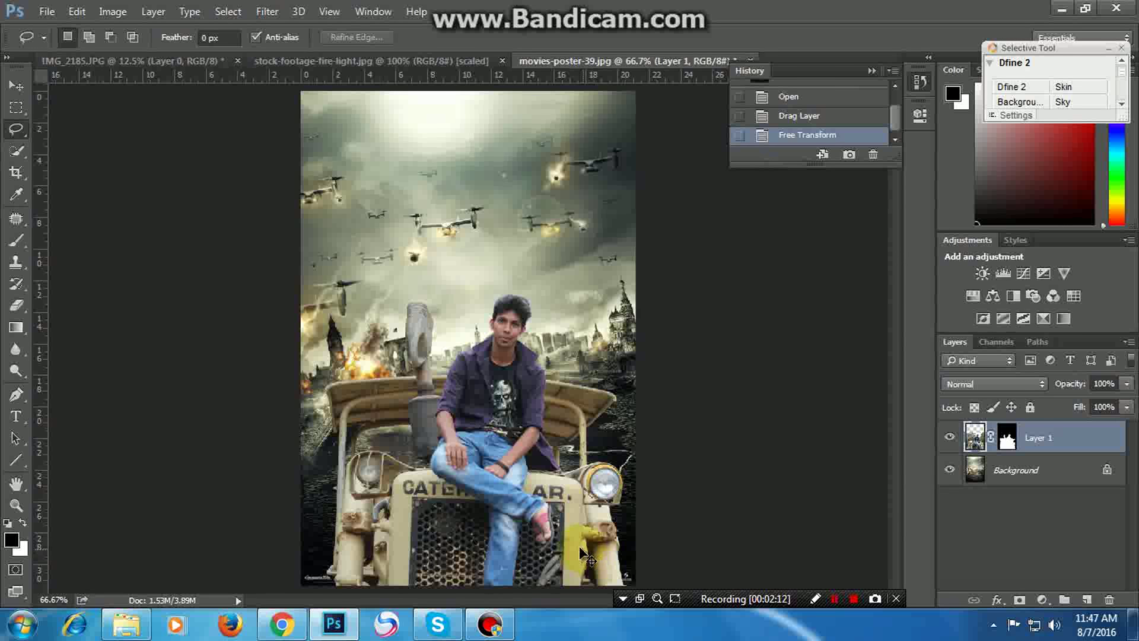
pyautogui.hotkey('ctrl', 't')
pyautogui.press('Down')
pyautogui.press('Down')
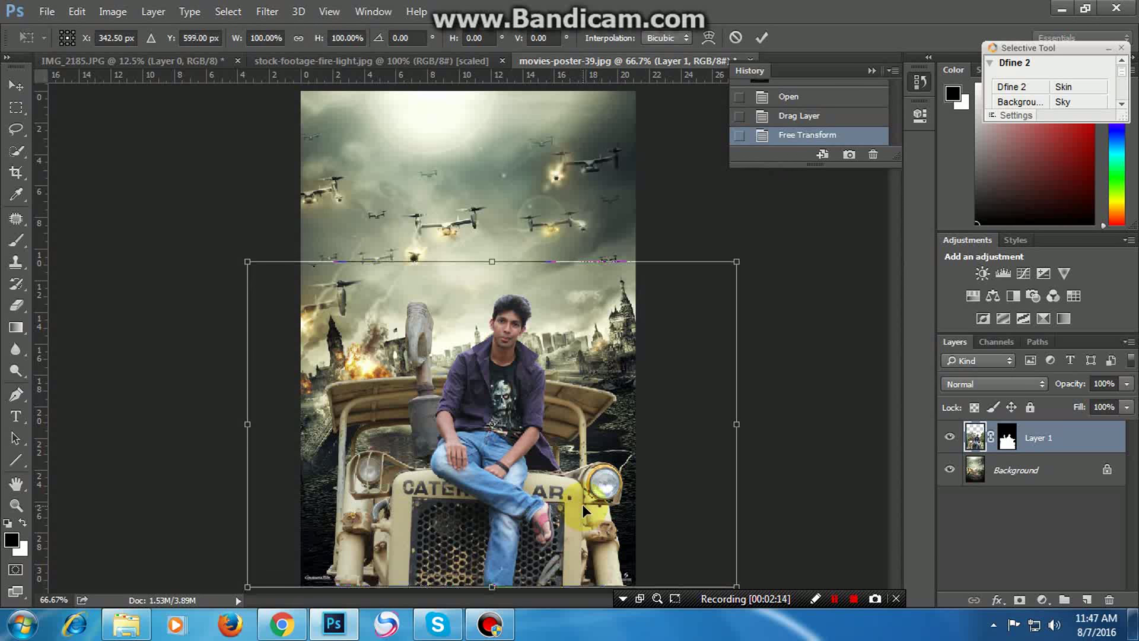
pyautogui.press('Return')
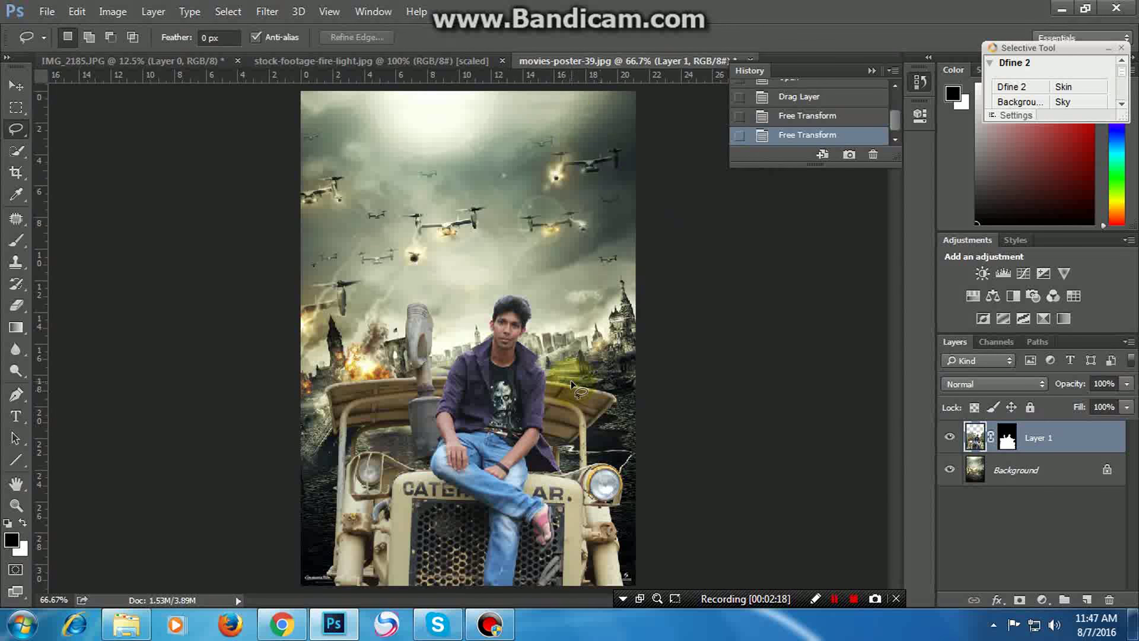
# Apply Levels to the cutout, raising the black input point to deepen shadows
pyautogui.click(112, 11)
pyautogui.click(346, 52)
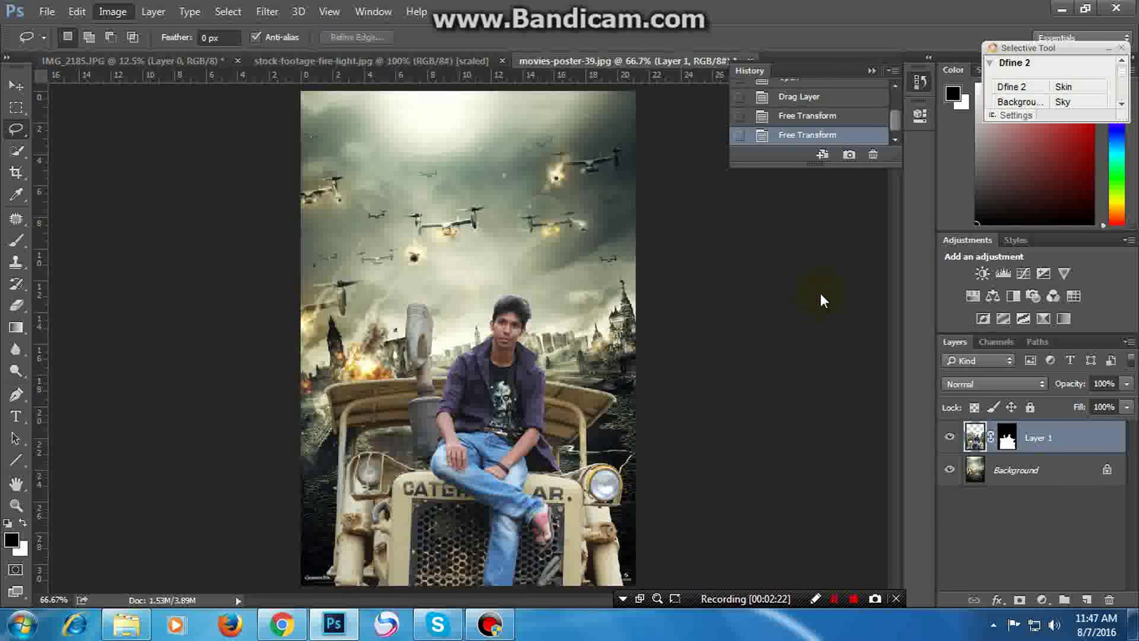
pyautogui.hotkey('ctrl', 'l')
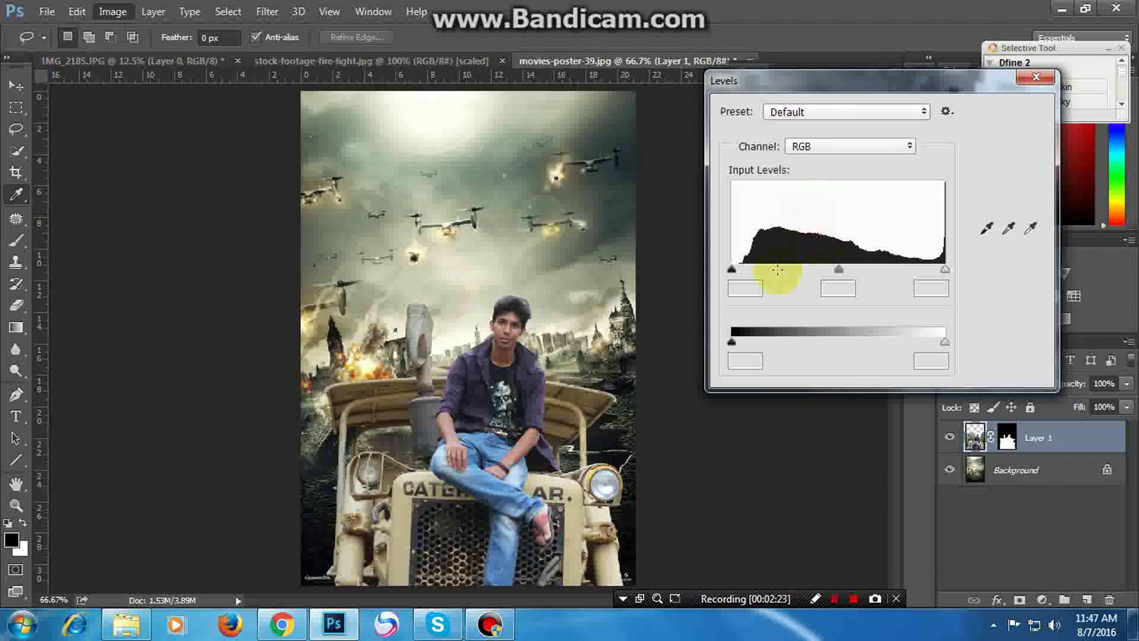
pyautogui.moveTo(746, 274); pyautogui.dragTo(745, 279)
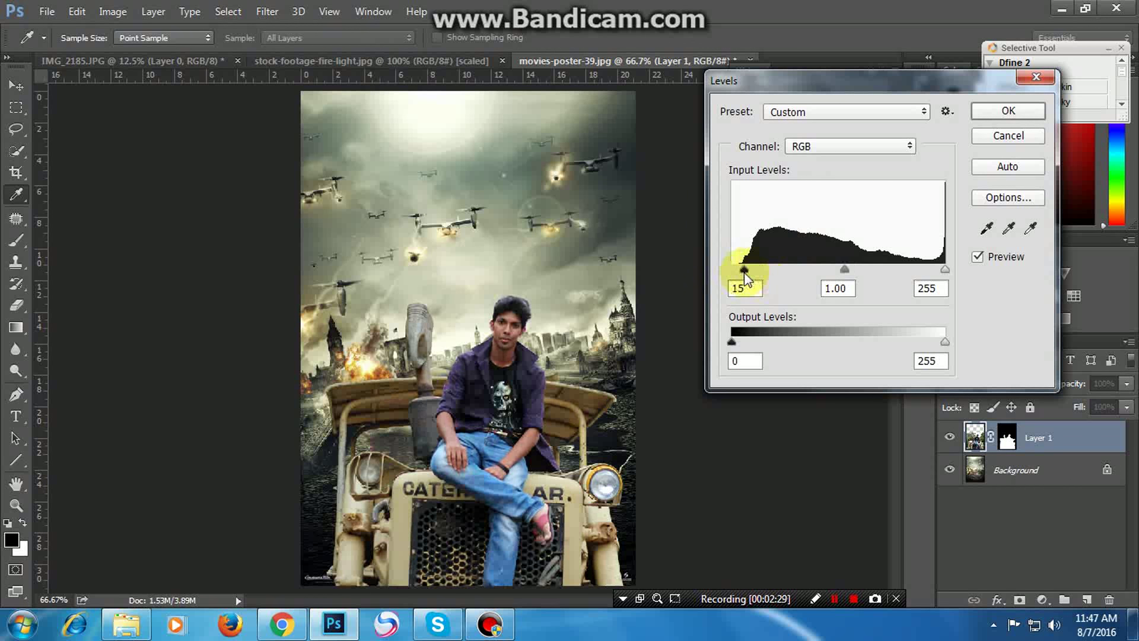
pyautogui.click(1008, 112)
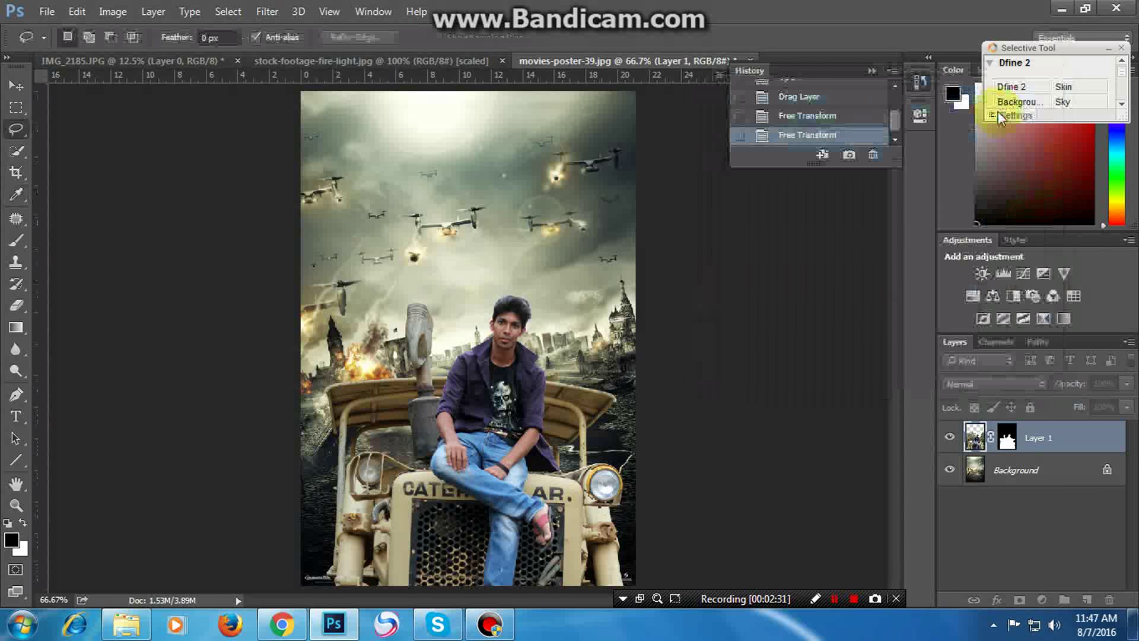
# Add the fire-light image to the poster as Layer 2, placed below Layer 1
pyautogui.click(432, 57)
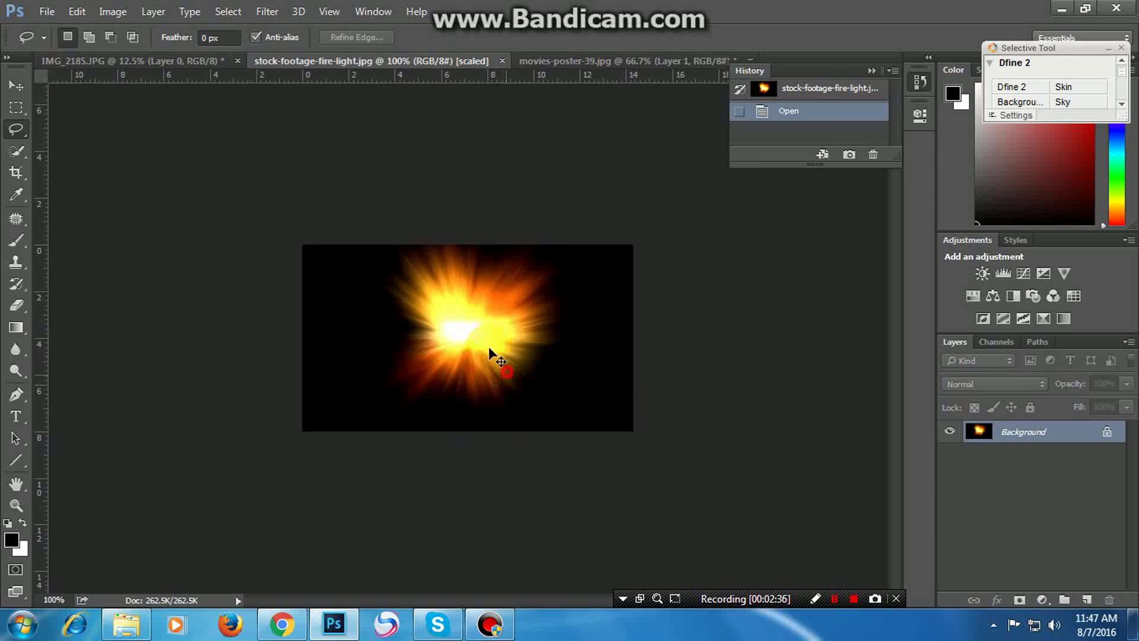
pyautogui.click(219, 61)
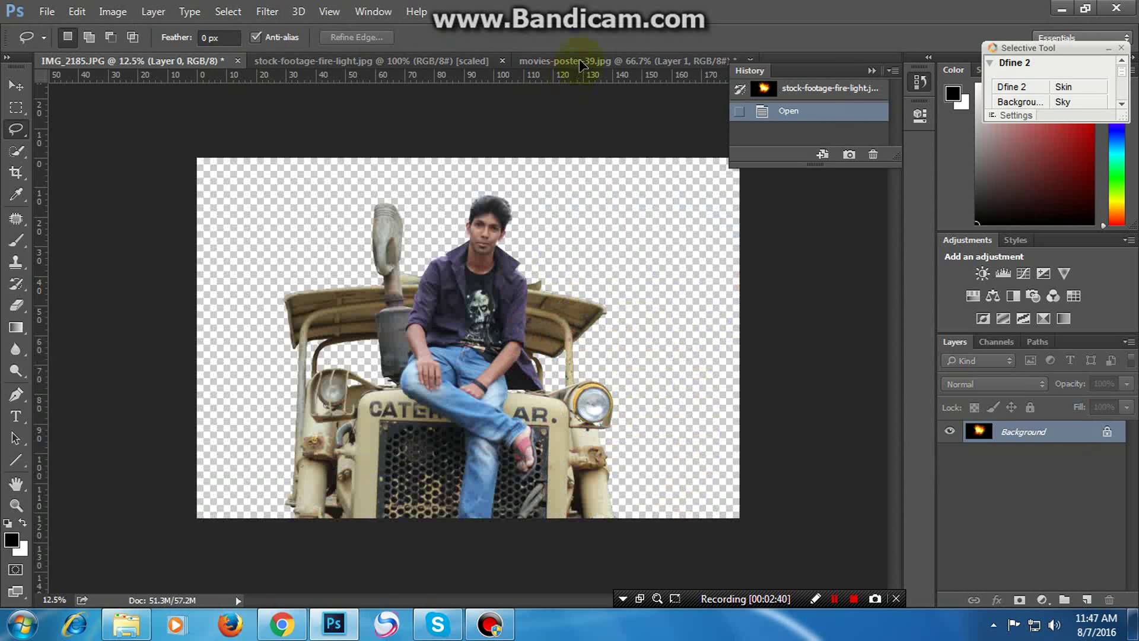
pyautogui.click(579, 58)
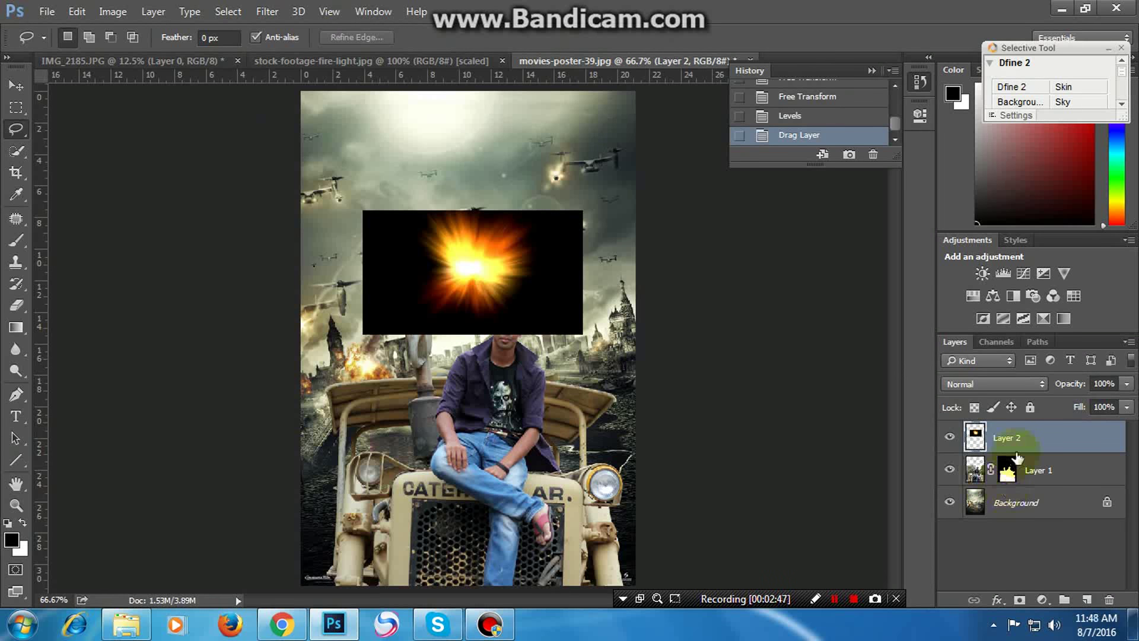
pyautogui.moveTo(1019, 437); pyautogui.dragTo(1016, 451)
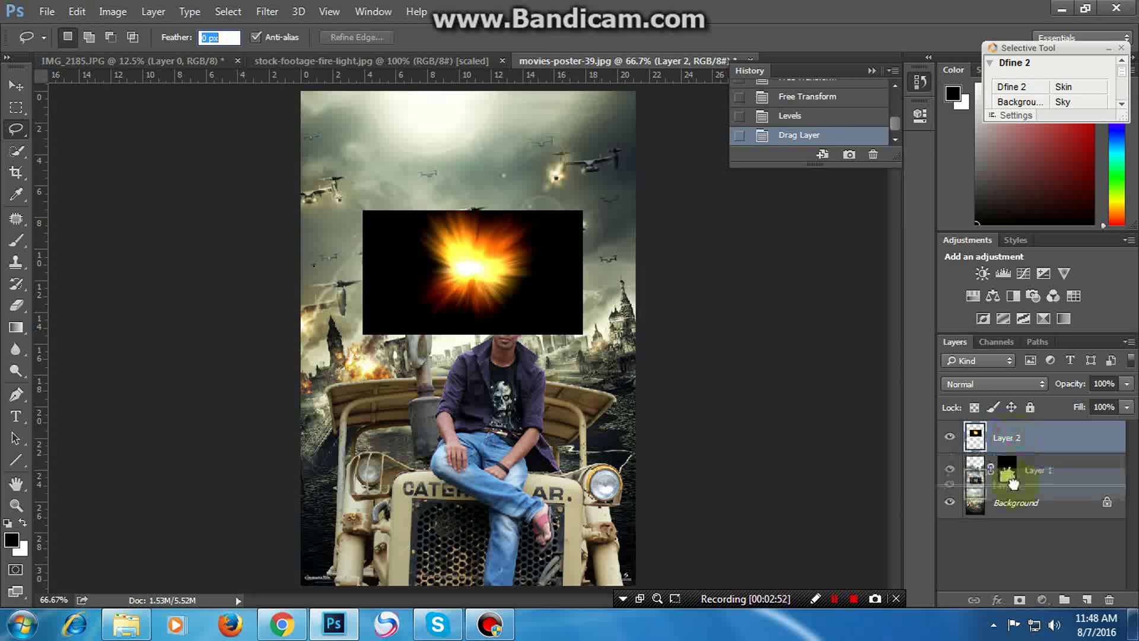
pyautogui.moveTo(1016, 451); pyautogui.dragTo(1020, 475)
pyautogui.click(965, 383)
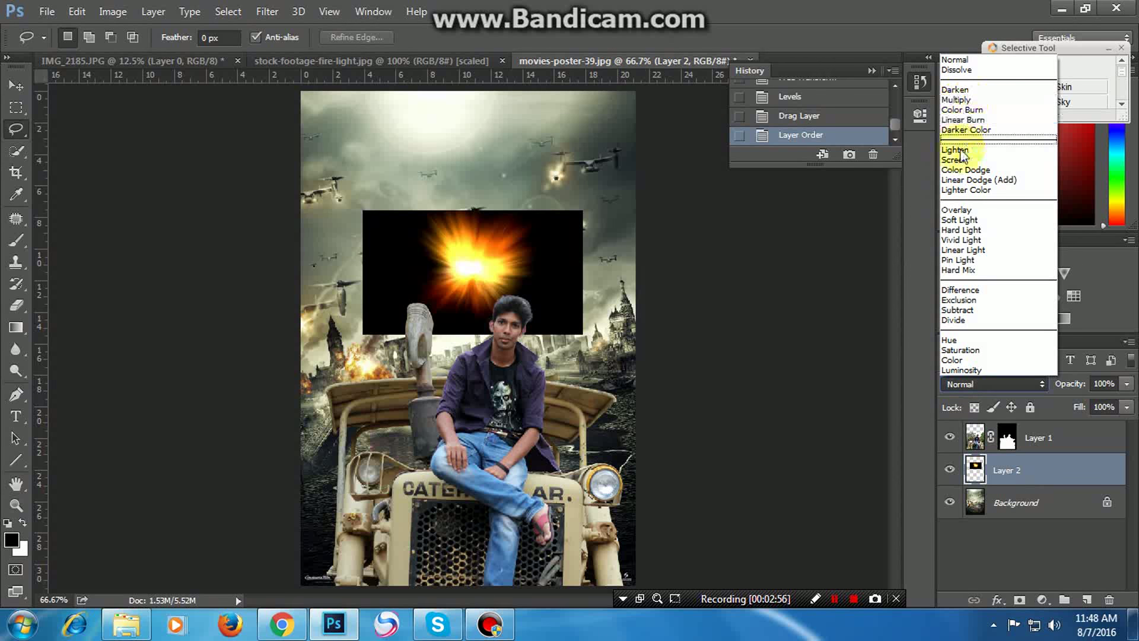
# Set Layer 2 to Screen blending and apply an 8.4-pixel Gaussian Blur
pyautogui.click(955, 160)
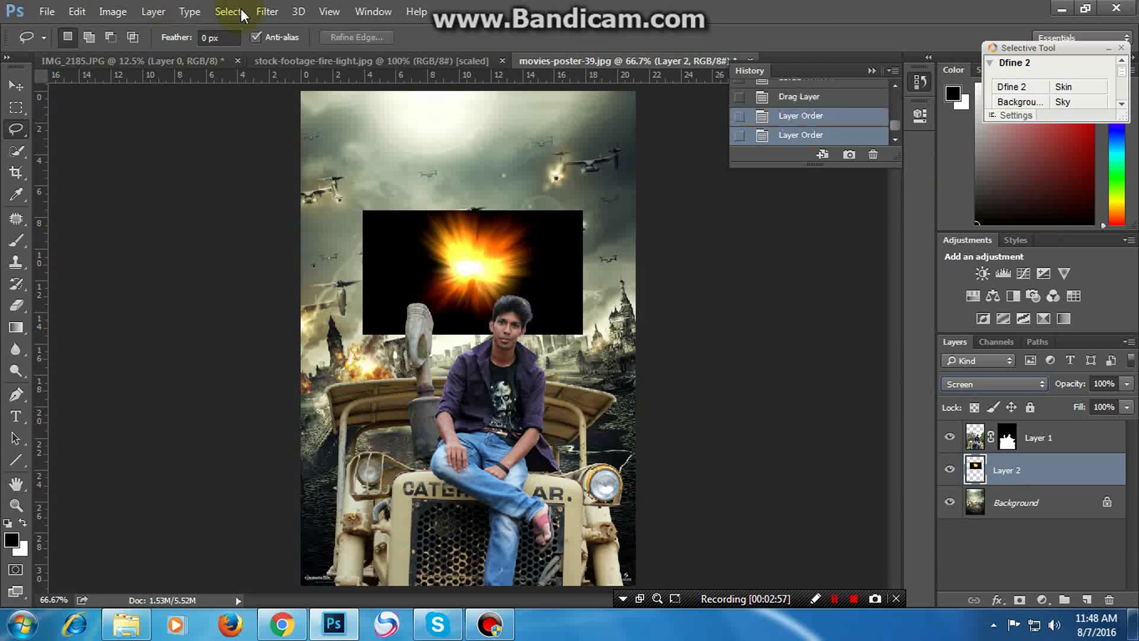
pyautogui.click(272, 12)
pyautogui.moveTo(276, 196)
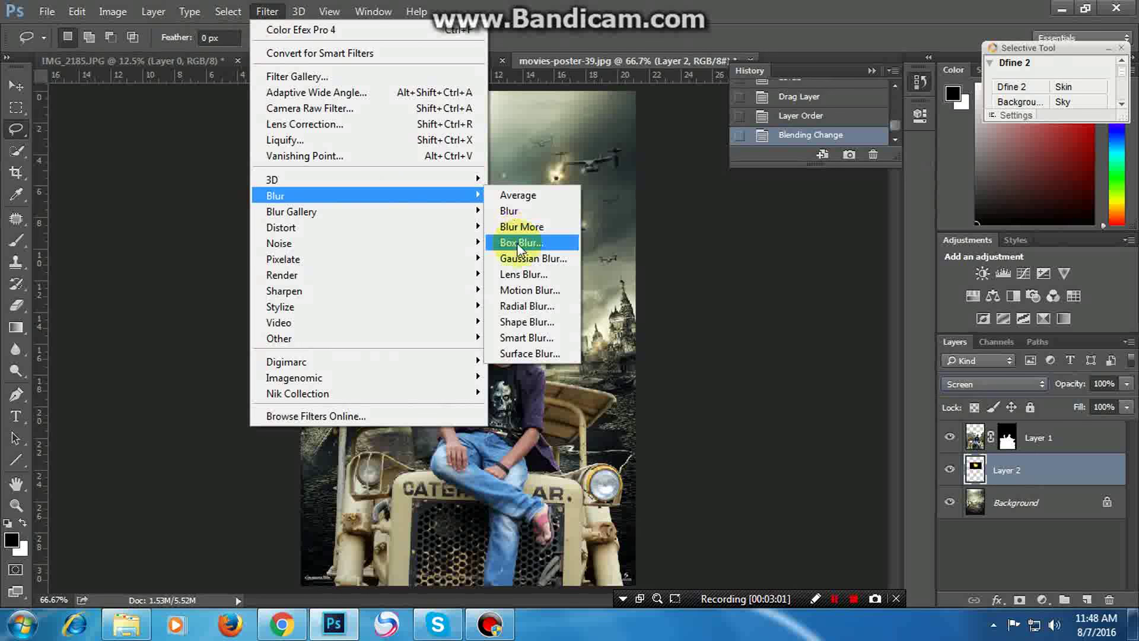
pyautogui.click(522, 259)
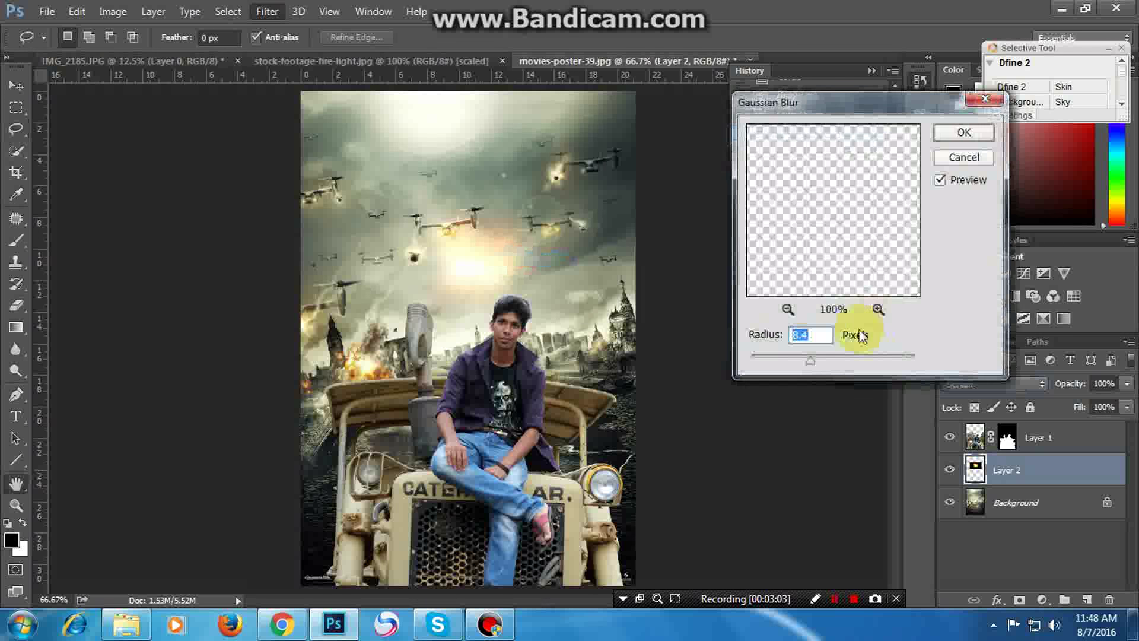
pyautogui.click(953, 137)
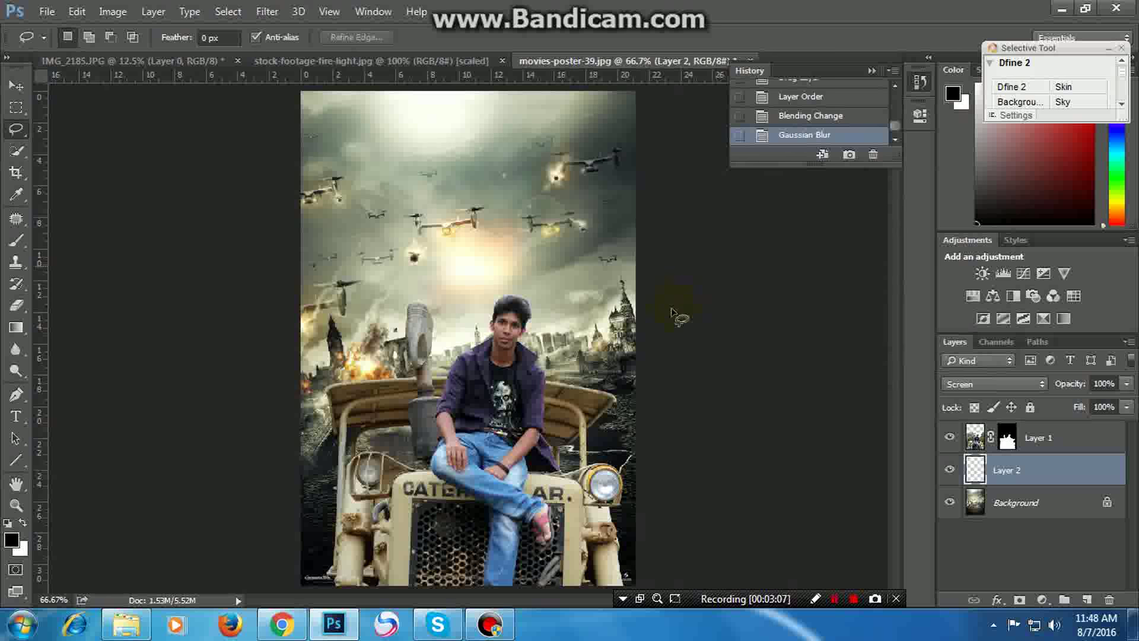
# Free-transform the fire layer larger so it covers the whole poster
pyautogui.hotkey('ctrl', 't')
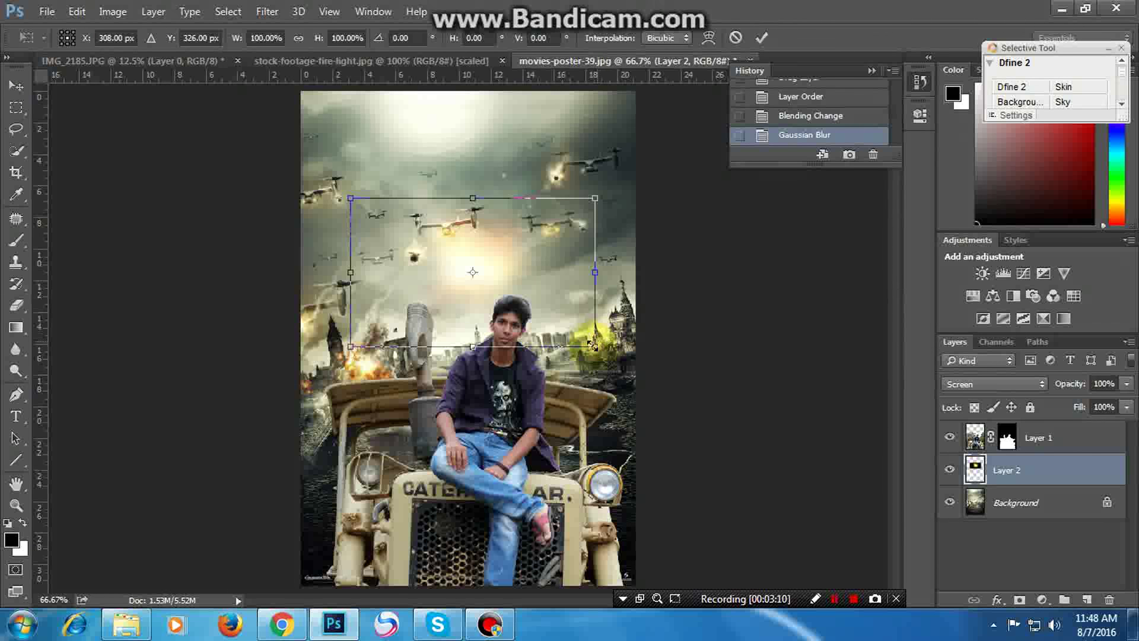
pyautogui.moveTo(595, 346)
pyautogui.mouseDown()
pyautogui.moveTo(845, 537)
pyautogui.moveTo(733, 454)
pyautogui.mouseUp()
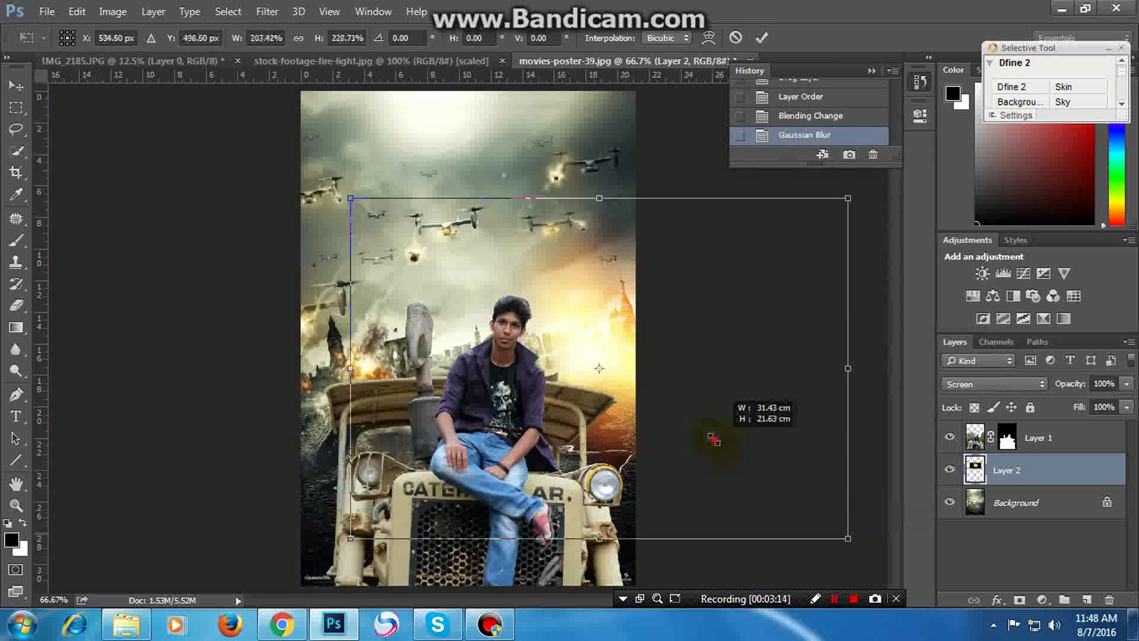
pyautogui.moveTo(734, 454)
pyautogui.mouseDown()
pyautogui.moveTo(691, 424)
pyautogui.moveTo(560, 435)
pyautogui.moveTo(685, 485)
pyautogui.mouseUp()
pyautogui.moveTo(718, 534); pyautogui.dragTo(699, 528)
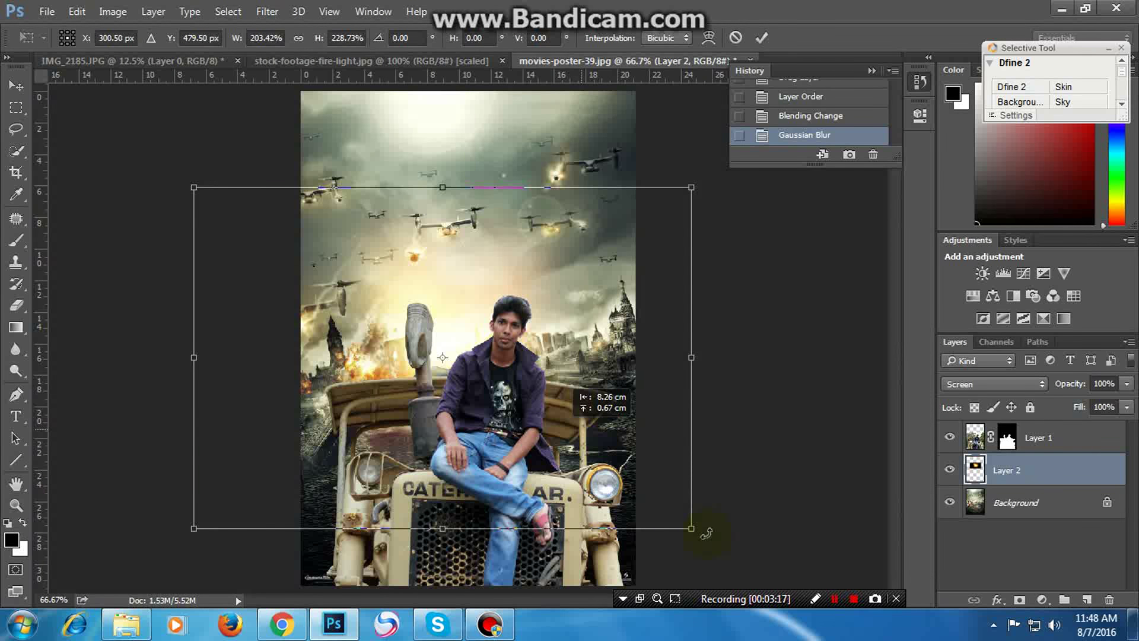
pyautogui.hotkey('ctrl', '-')
pyautogui.hotkey('ctrl', '-')
pyautogui.hotkey('ctrl', '-')
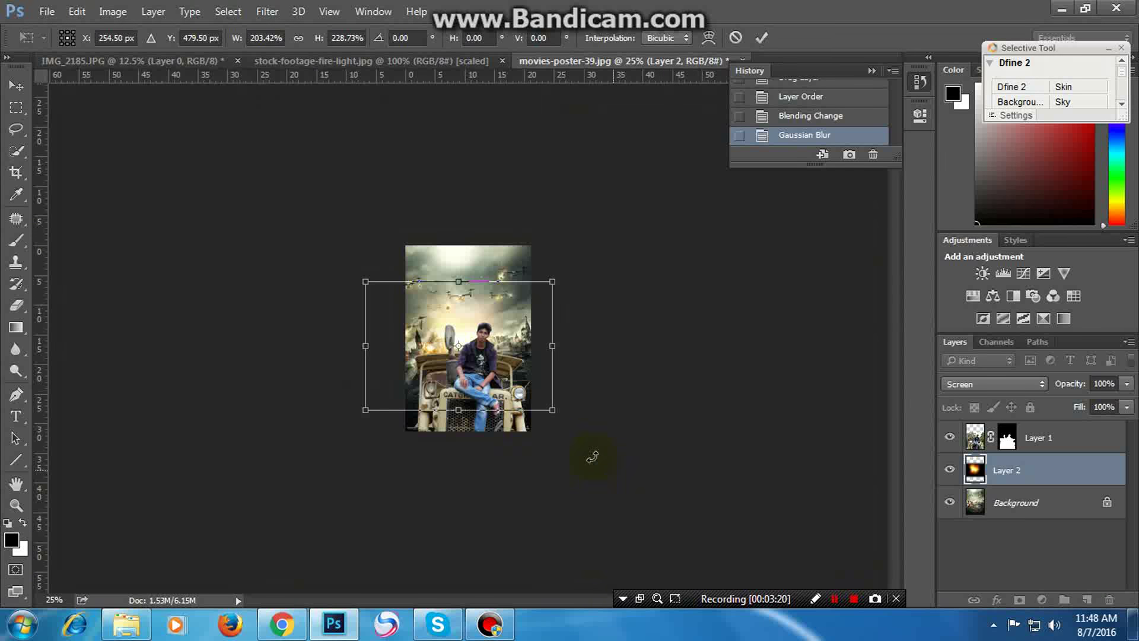
pyautogui.moveTo(554, 407); pyautogui.dragTo(673, 497)
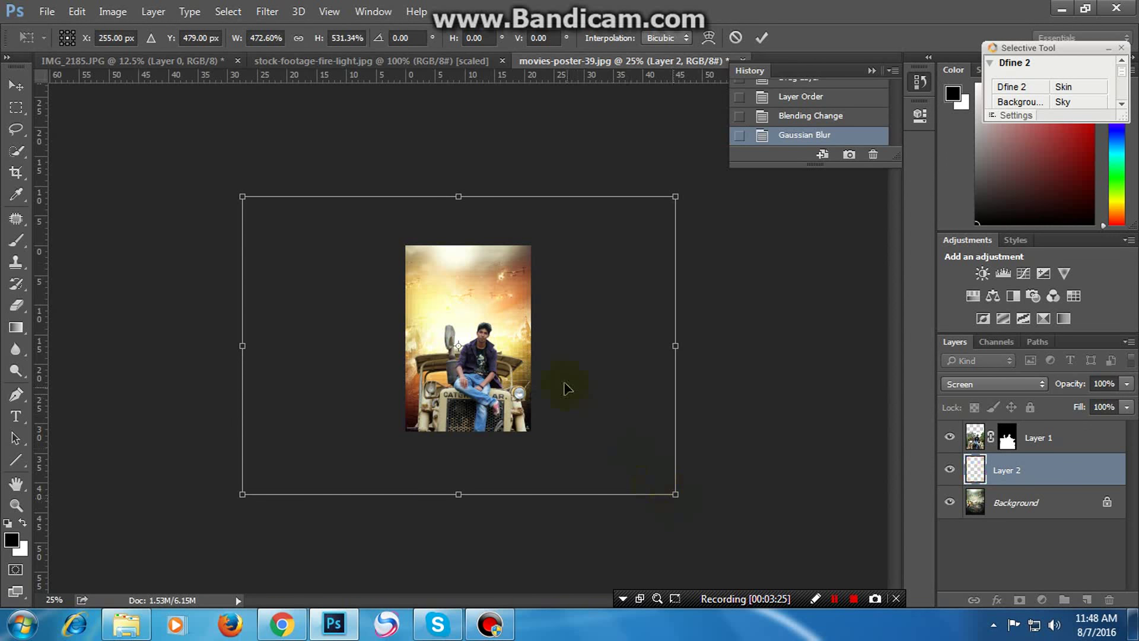
pyautogui.moveTo(561, 383); pyautogui.dragTo(571, 420)
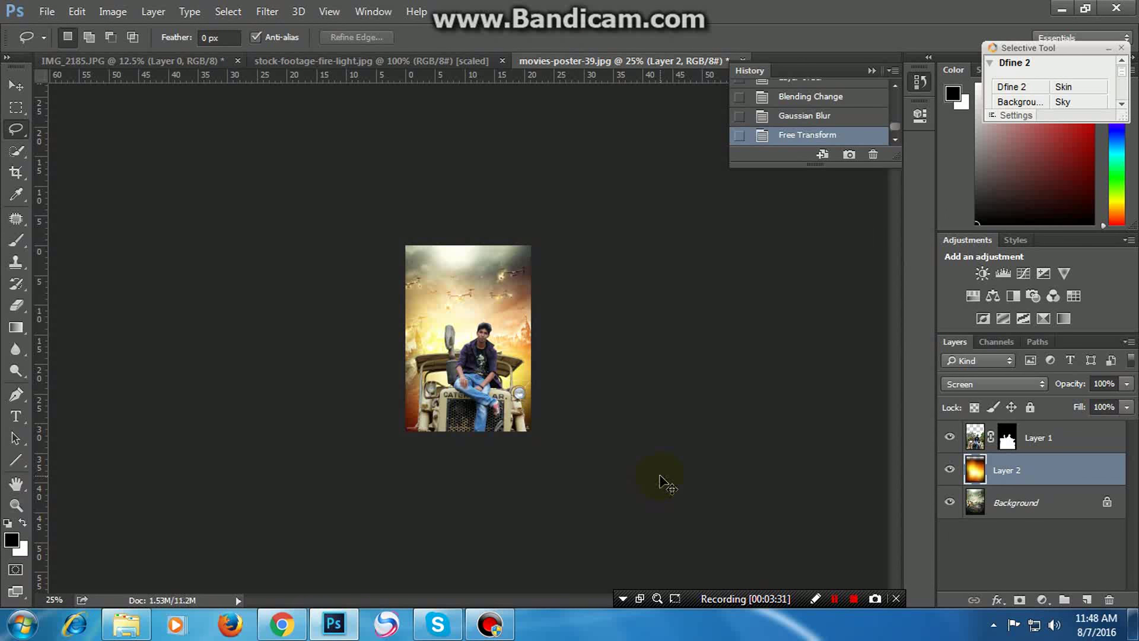
pyautogui.hotkey('ctrl', '+')
pyautogui.hotkey('ctrl', '+')
pyautogui.hotkey('ctrl', '+')
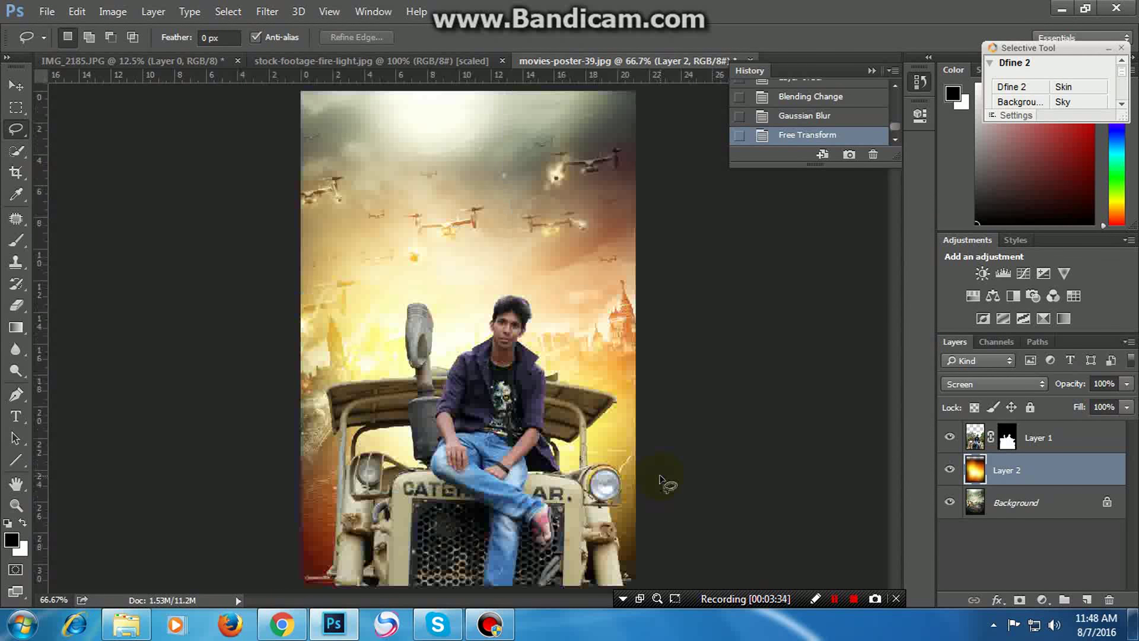
# Lower Layer 2's fill to 49%
pyautogui.click(1127, 408)
pyautogui.moveTo(1126, 424); pyautogui.dragTo(1083, 426)
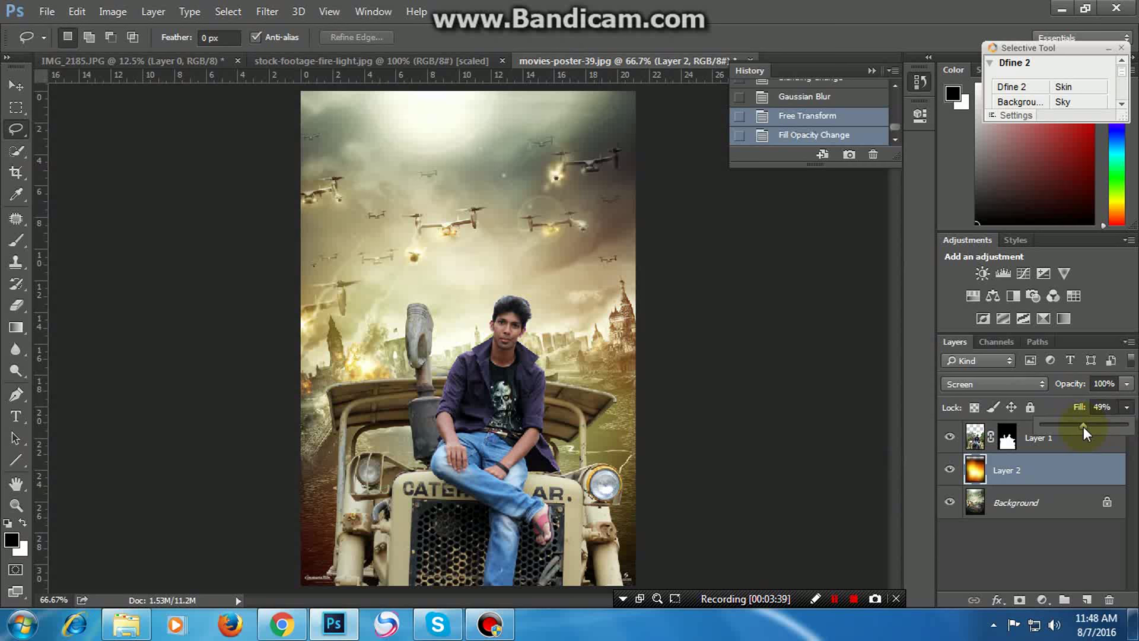
pyautogui.click(1016, 474)
pyautogui.rightClick(1016, 475)
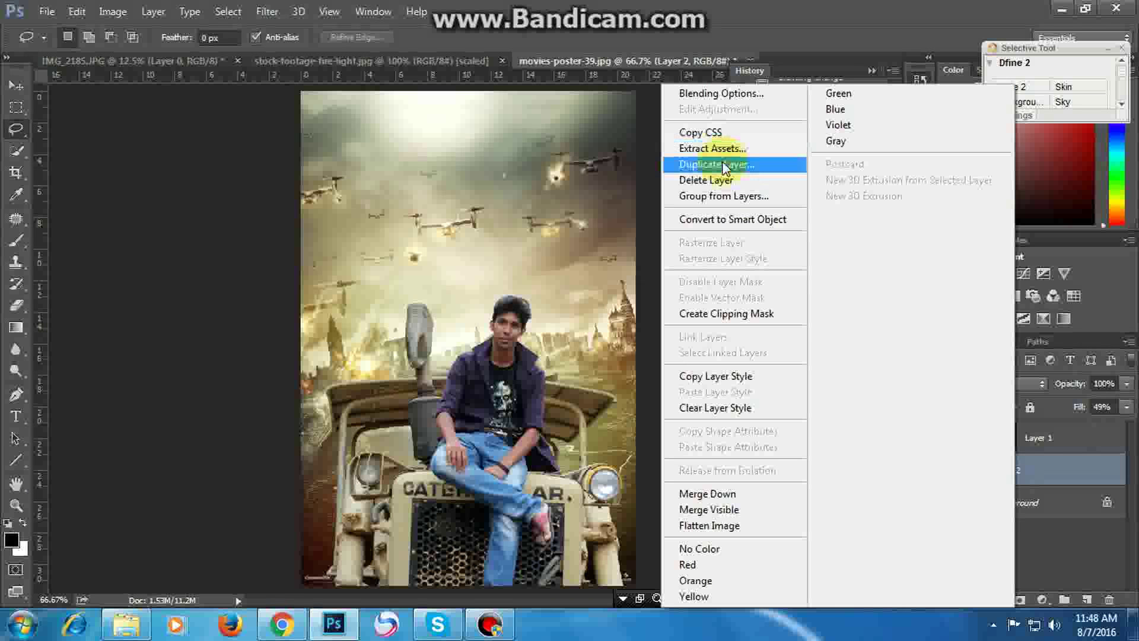
# Duplicate Layer 2 and shrink the copy to about 35% around its centre
pyautogui.click(739, 161)
pyautogui.click(714, 186)
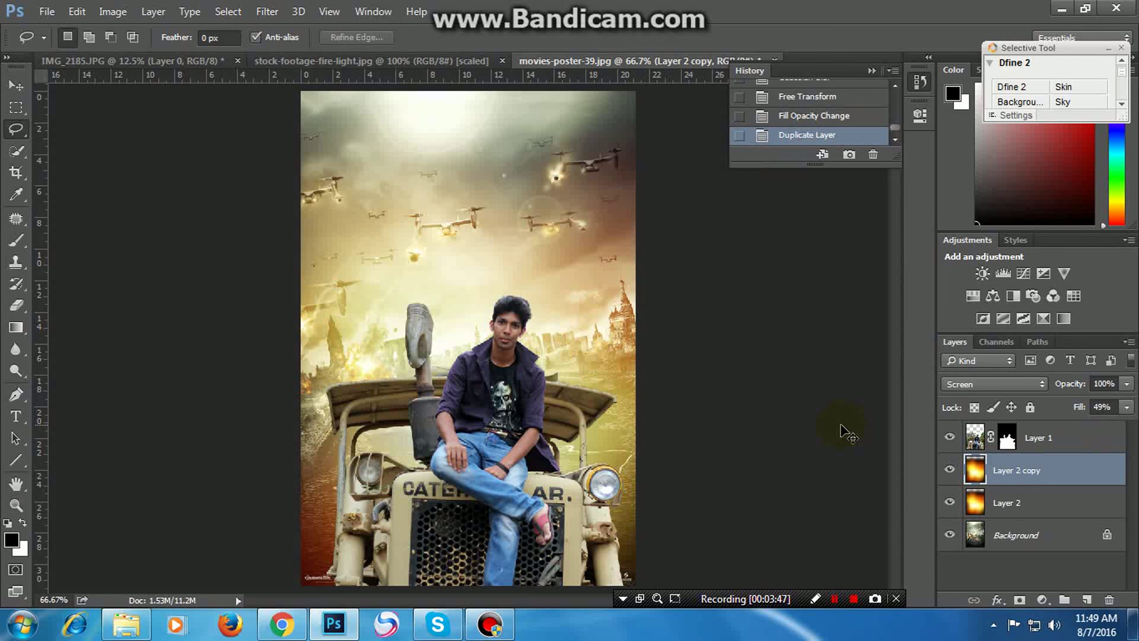
pyautogui.hotkey('ctrl', '-')
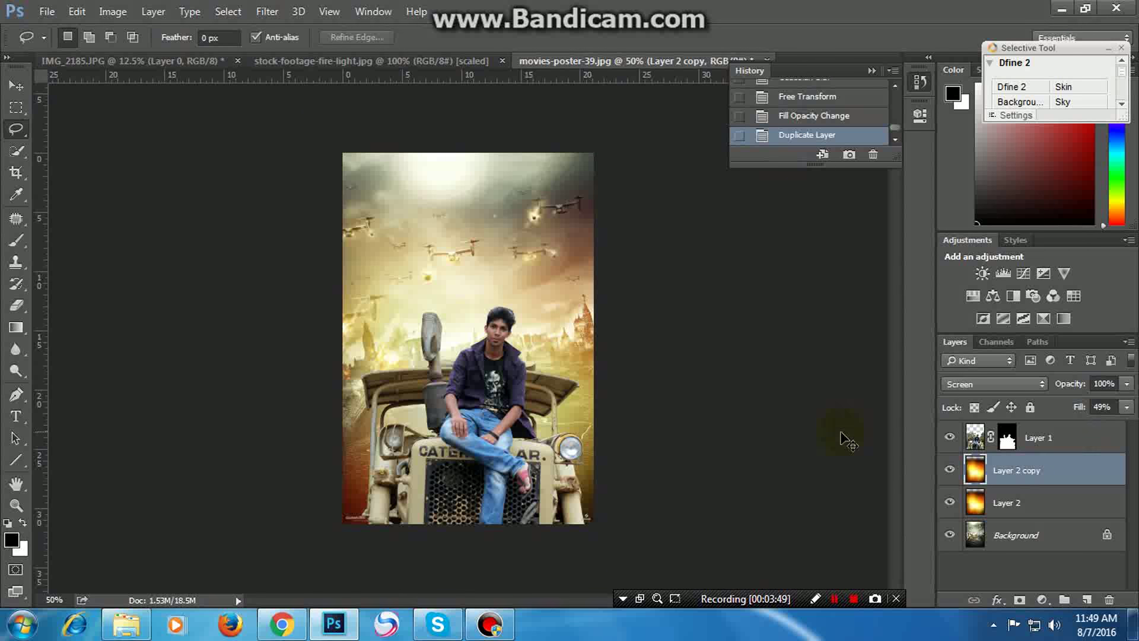
pyautogui.hotkey('ctrl', 't')
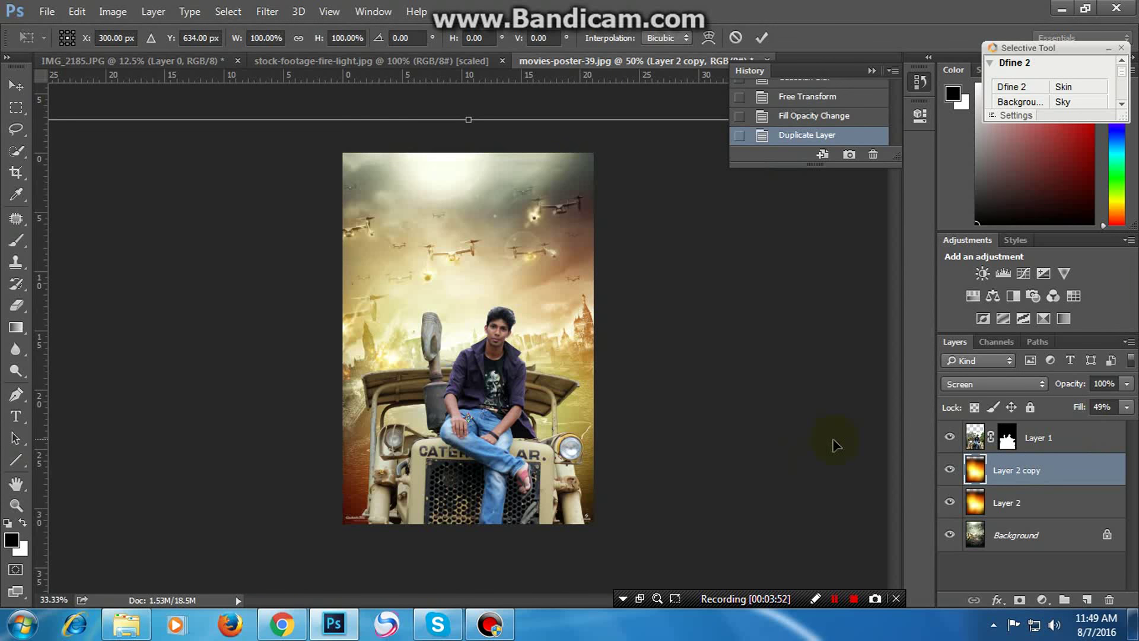
pyautogui.hotkey('ctrl', '-')
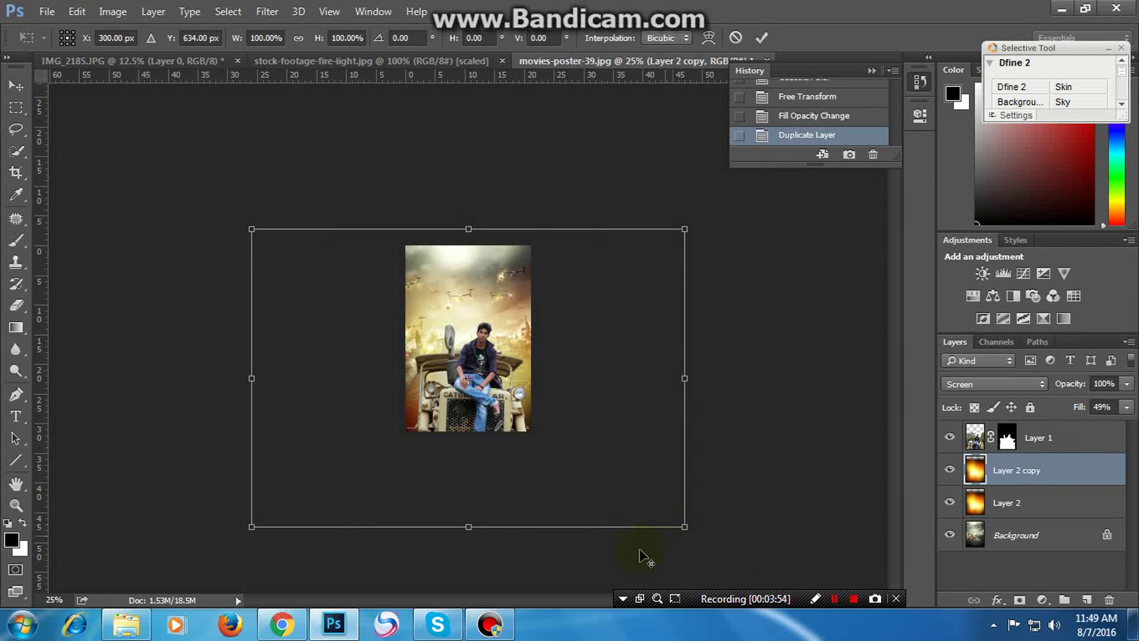
pyautogui.moveTo(679, 520); pyautogui.dragTo(504, 395)
pyautogui.hotkey('ctrl', 'z')
pyautogui.moveTo(651, 501); pyautogui.dragTo(544, 425)
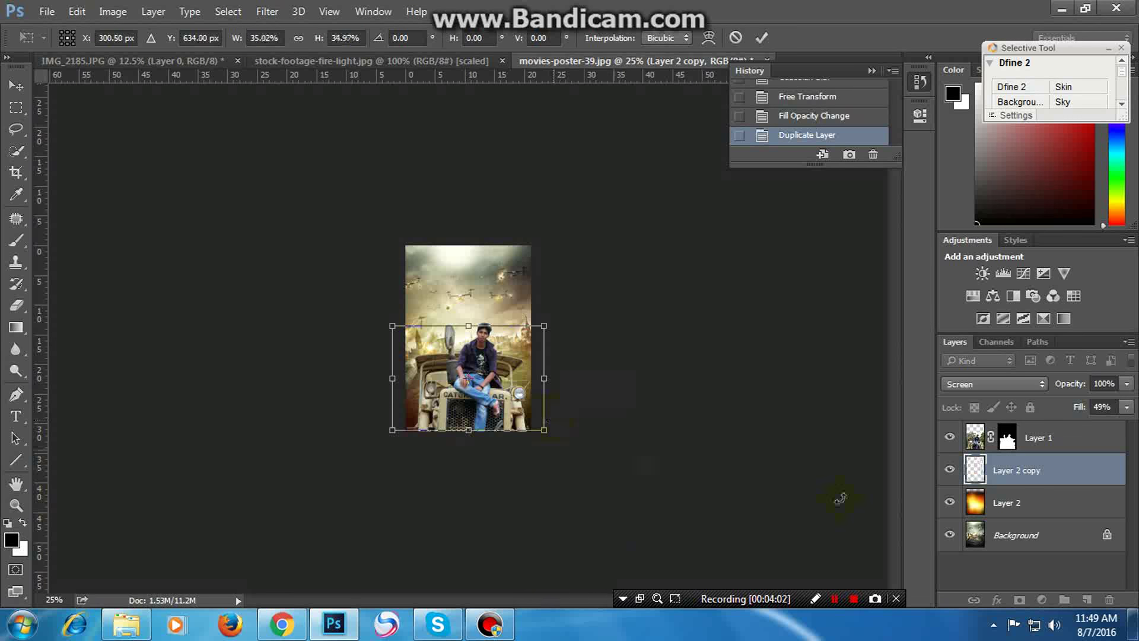
pyautogui.press('l')
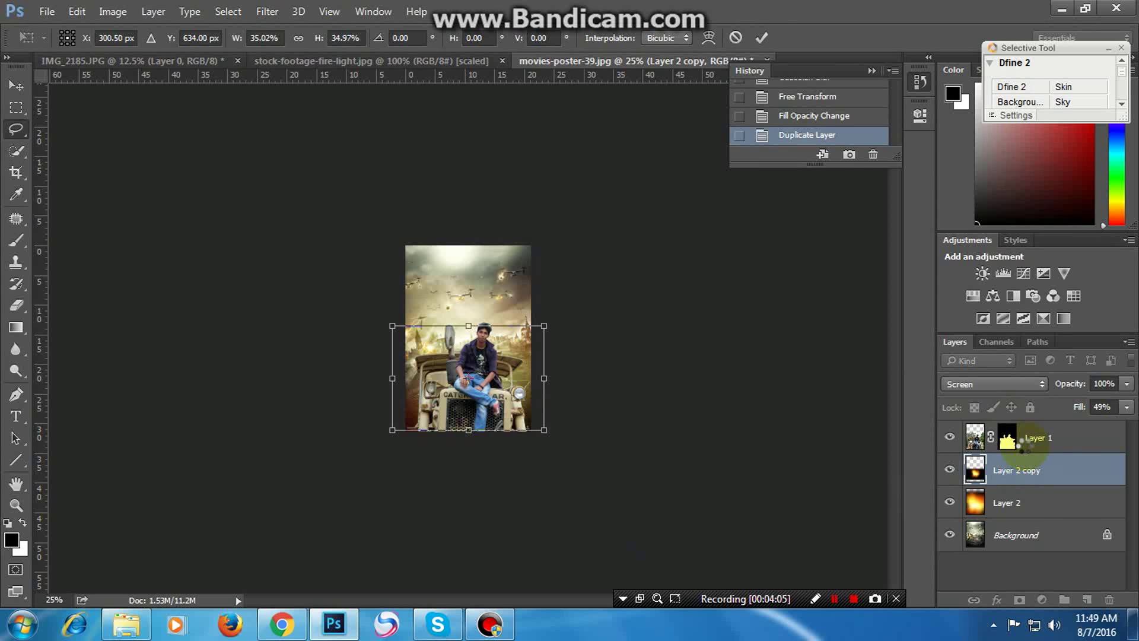
pyautogui.press('Return')
# Move Layer 2 copy above Layer 1 and position the glow on the right headlight
pyautogui.moveTo(1018, 472); pyautogui.dragTo(1010, 422)
pyautogui.hotkey('ctrl', '+')
pyautogui.hotkey('ctrl', '+')
pyautogui.hotkey('ctrl', '+')
pyautogui.hotkey('ctrl', '+')
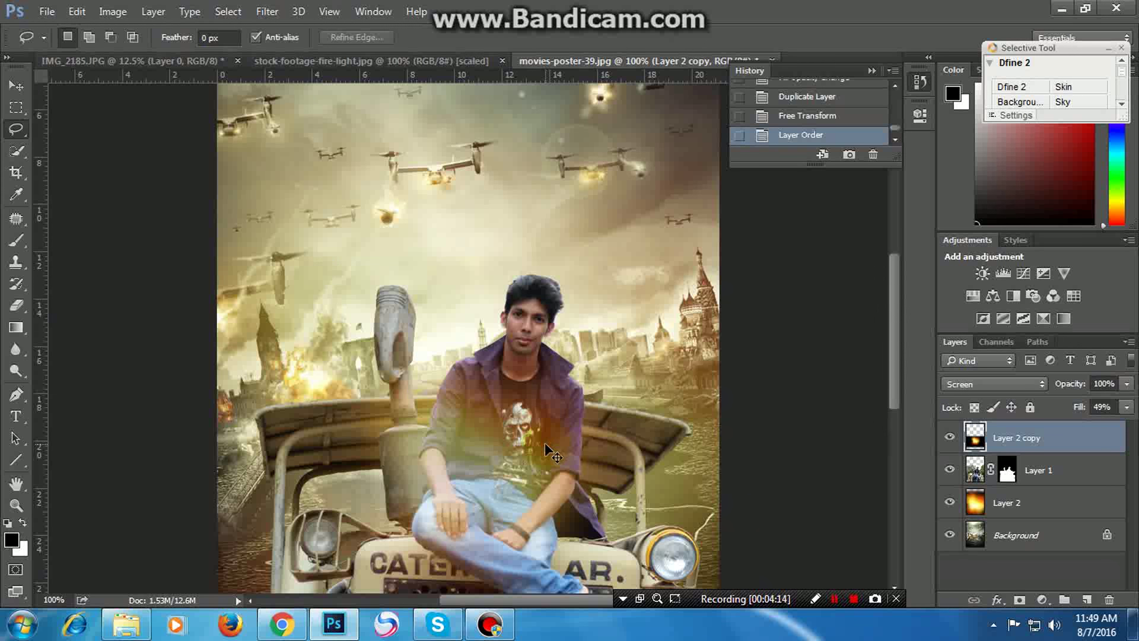
pyautogui.hotkey('ctrl', '-')
pyautogui.hotkey('ctrl', 't')
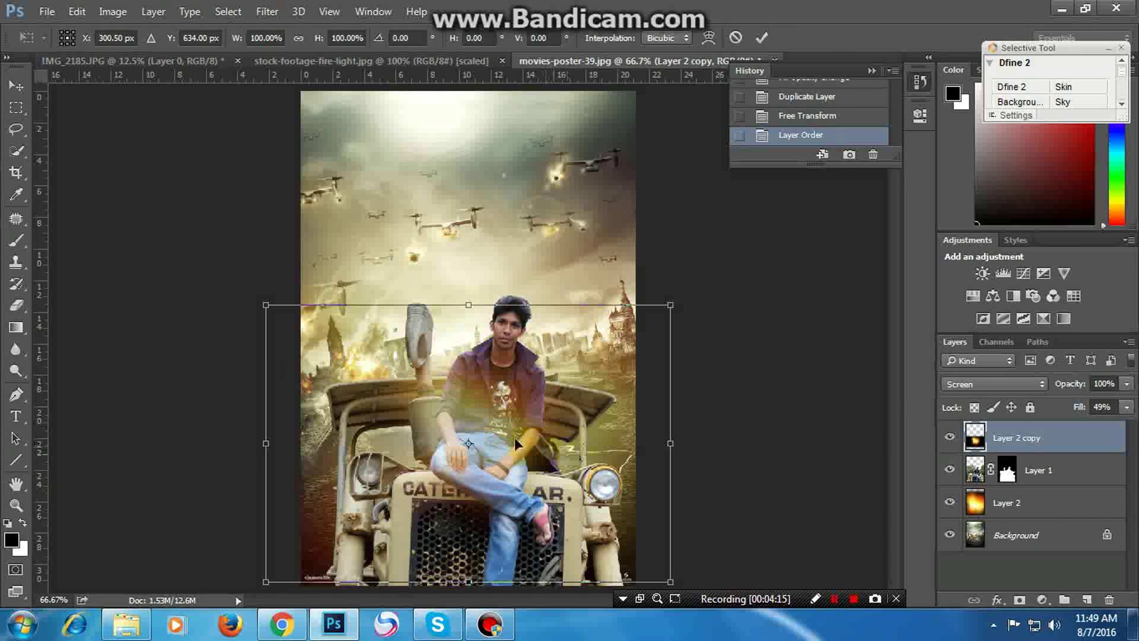
pyautogui.moveTo(265, 305); pyautogui.dragTo(516, 443)
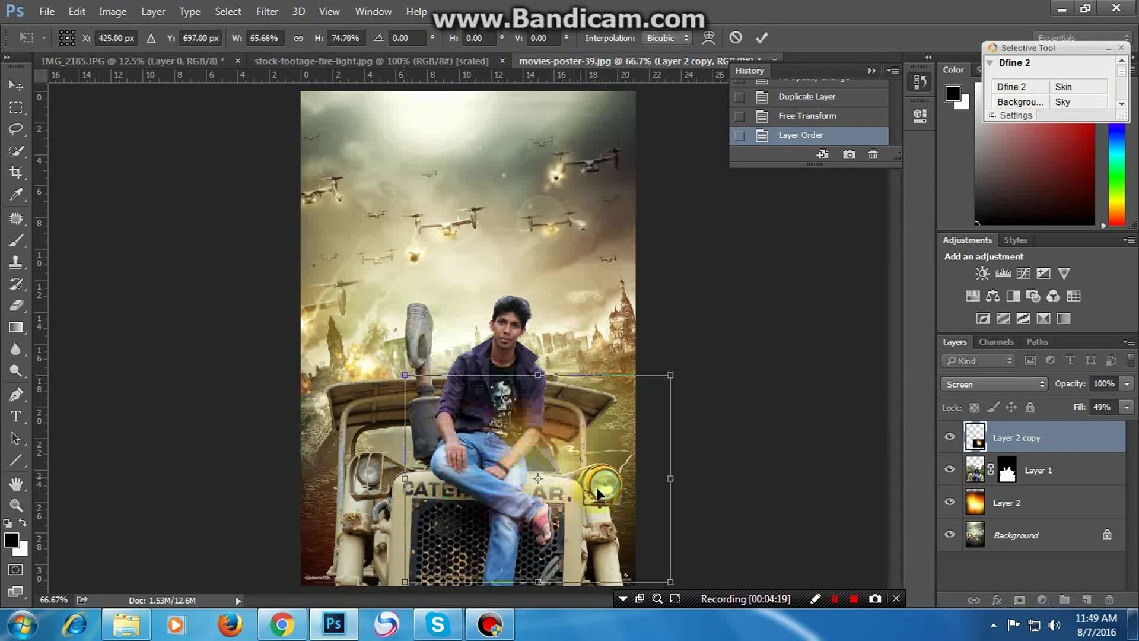
pyautogui.moveTo(496, 375)
pyautogui.mouseDown()
pyautogui.moveTo(403, 373)
pyautogui.moveTo(493, 441)
pyautogui.mouseUp()
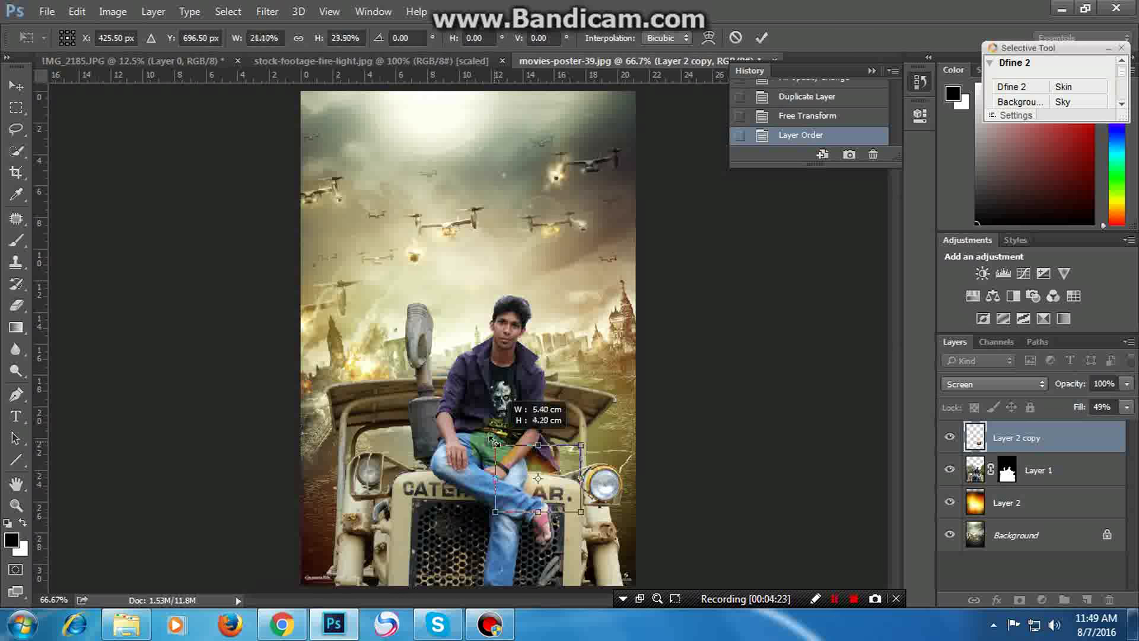
pyautogui.moveTo(492, 440); pyautogui.dragTo(494, 444)
pyautogui.moveTo(561, 472); pyautogui.dragTo(617, 485)
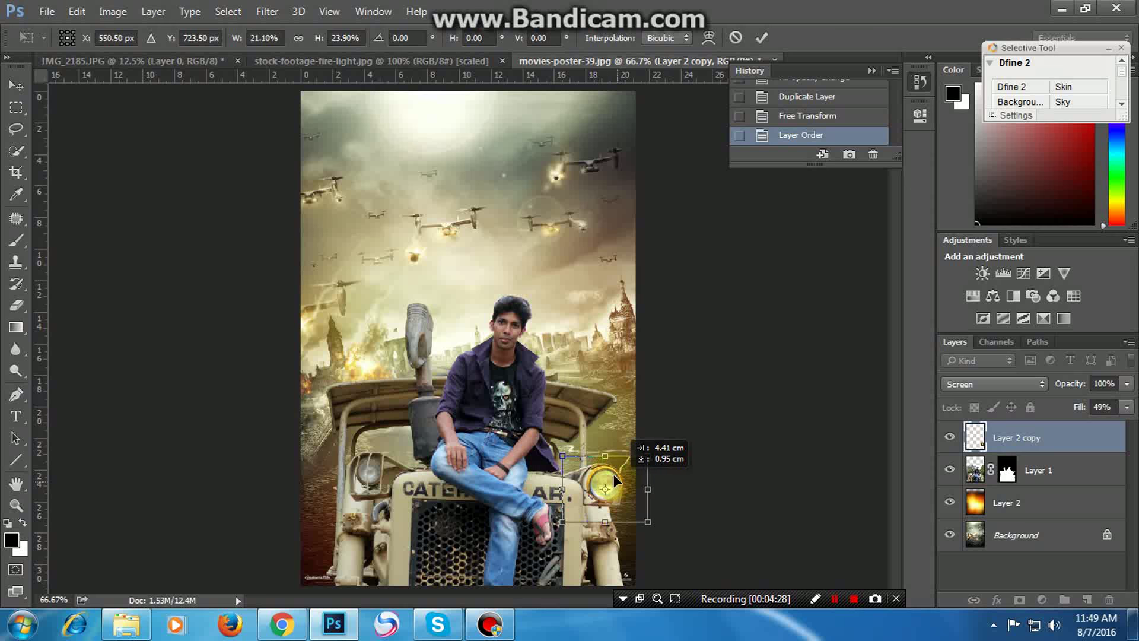
pyautogui.moveTo(618, 485); pyautogui.dragTo(615, 479)
# Enlarge the headlight glow slightly, set its fill to 97%, and commit
pyautogui.moveTo(1129, 409)
pyautogui.mouseDown()
pyautogui.moveTo(1129, 436)
pyautogui.moveTo(568, 463)
pyautogui.mouseUp()
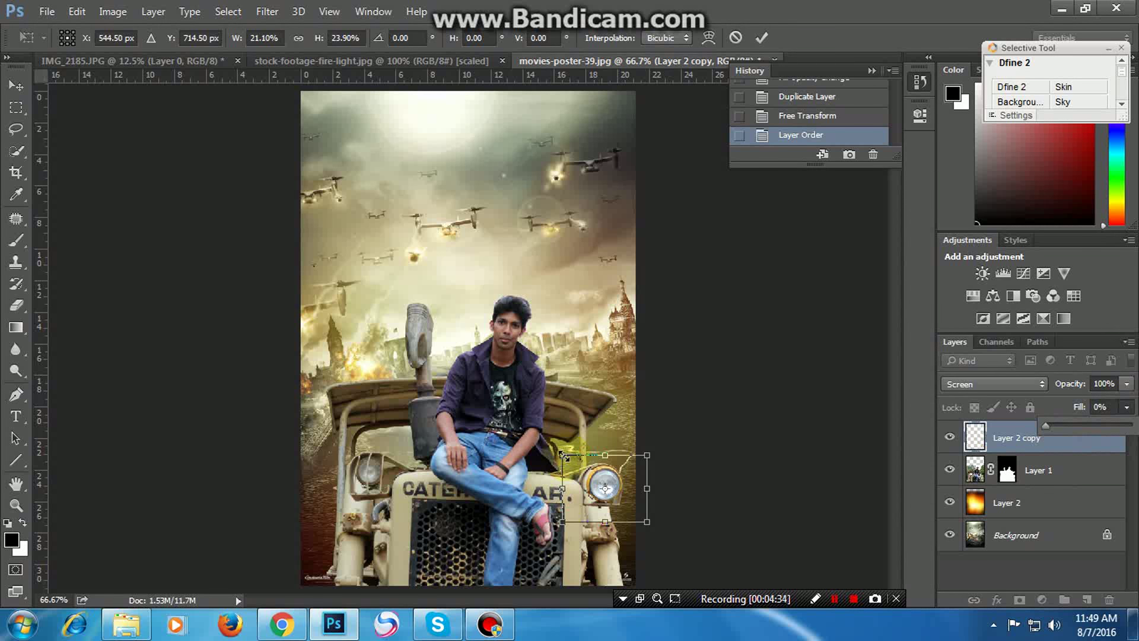
pyautogui.moveTo(568, 457); pyautogui.dragTo(515, 438)
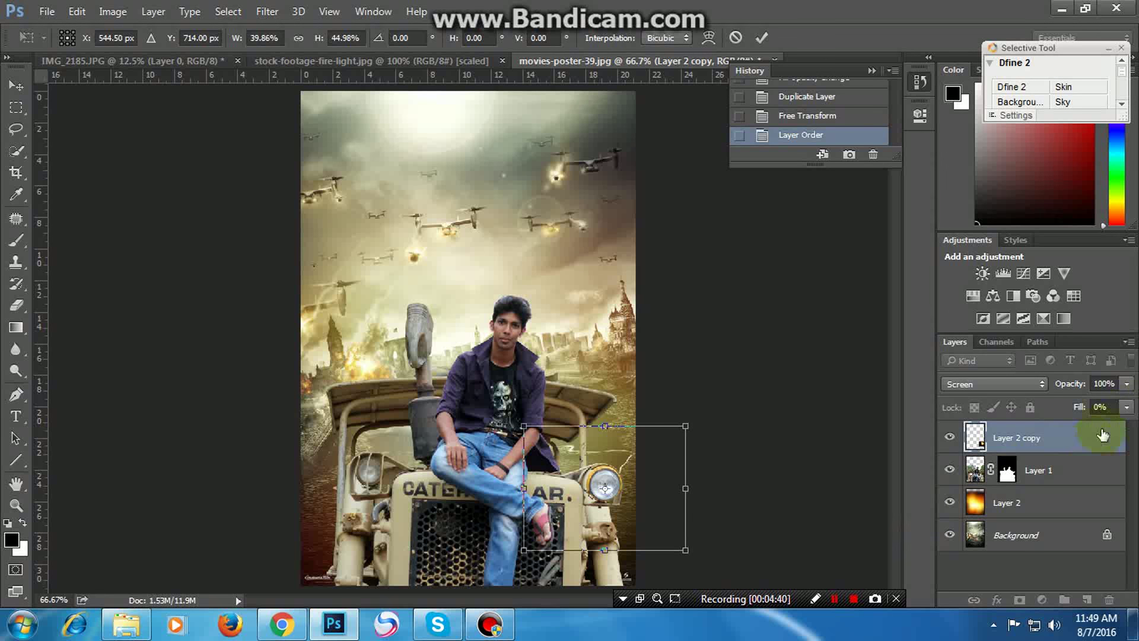
pyautogui.click(1126, 407)
pyautogui.moveTo(1099, 438); pyautogui.dragTo(1128, 439)
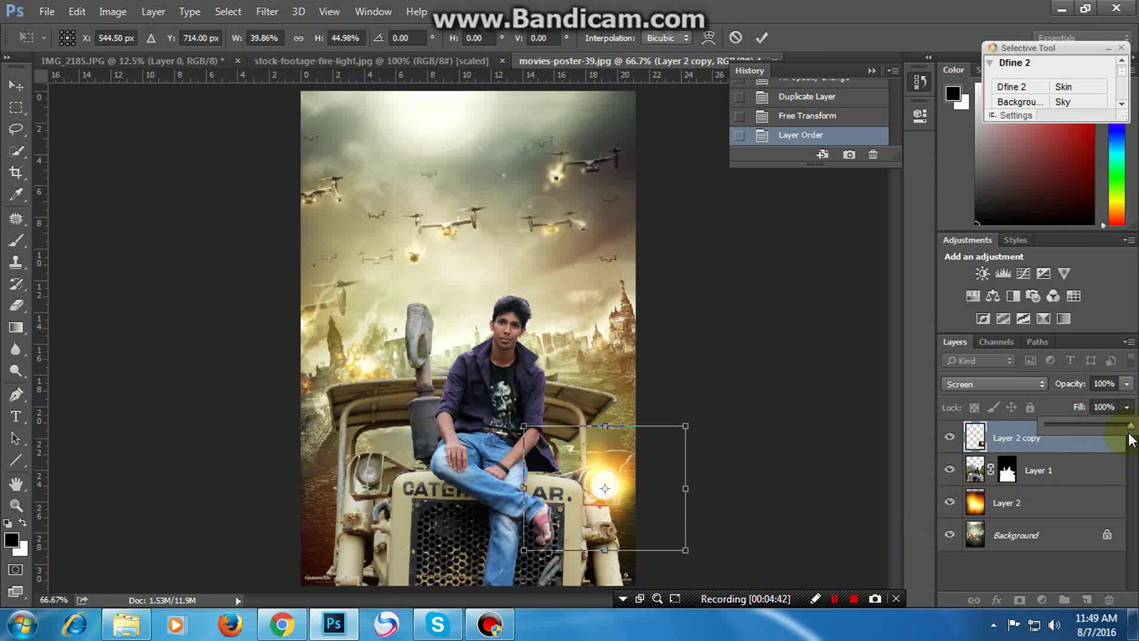
pyautogui.click(1124, 442)
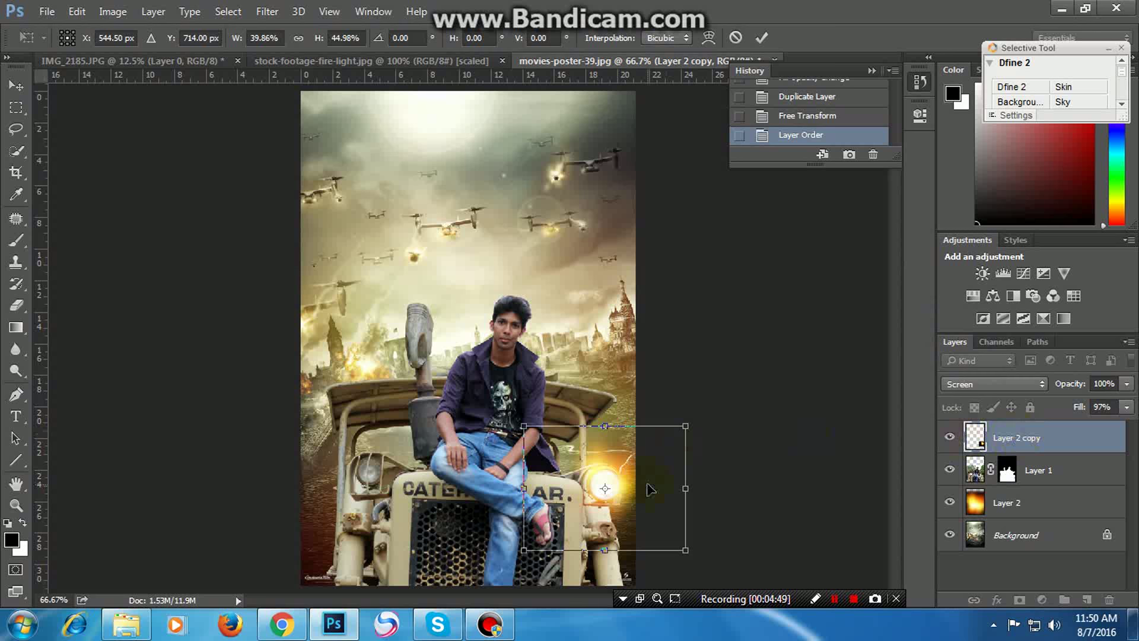
pyautogui.press('Return')
# Commit the glow transform and place a duplicate glow, Layer 2 copy 2, over the left headlight
pyautogui.press('l')
pyautogui.rightClick(1023, 439)
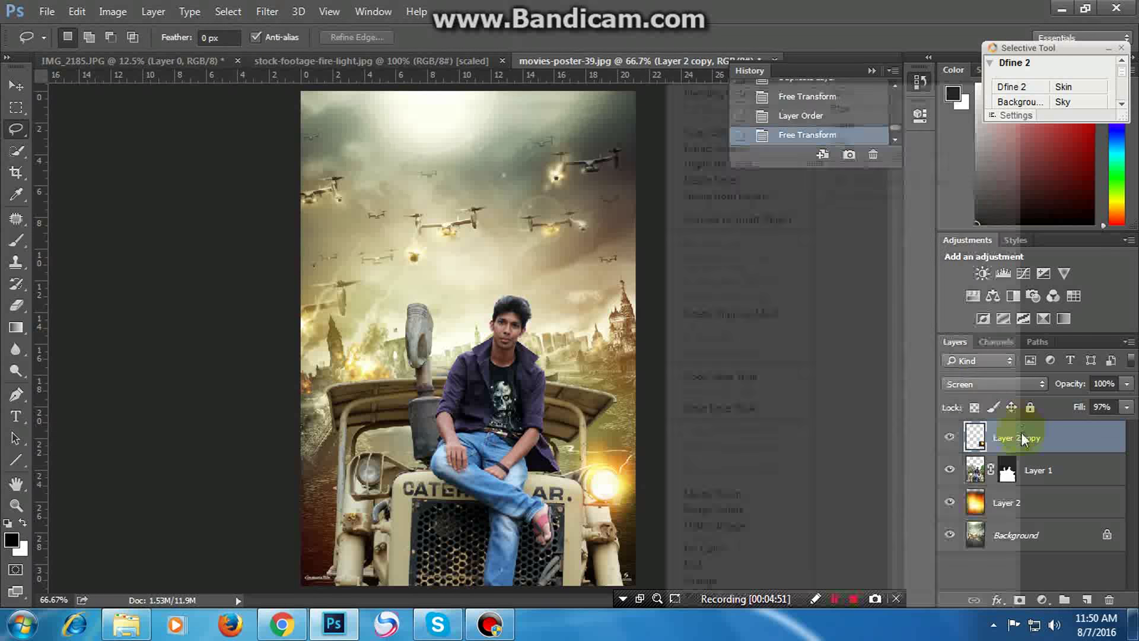
pyautogui.click(734, 166)
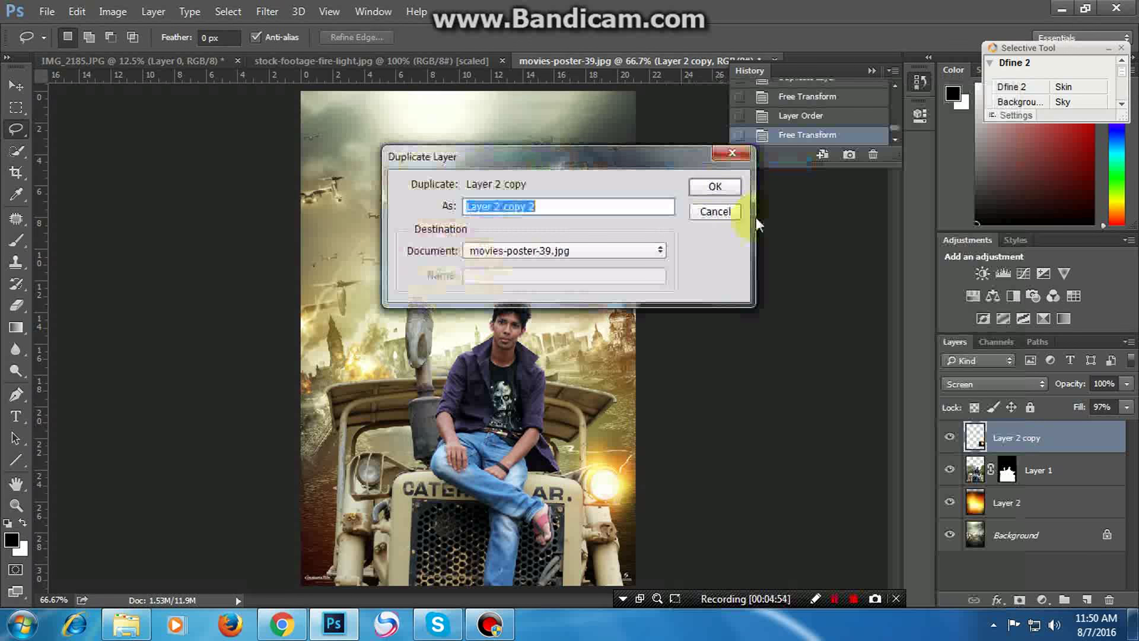
pyautogui.click(720, 183)
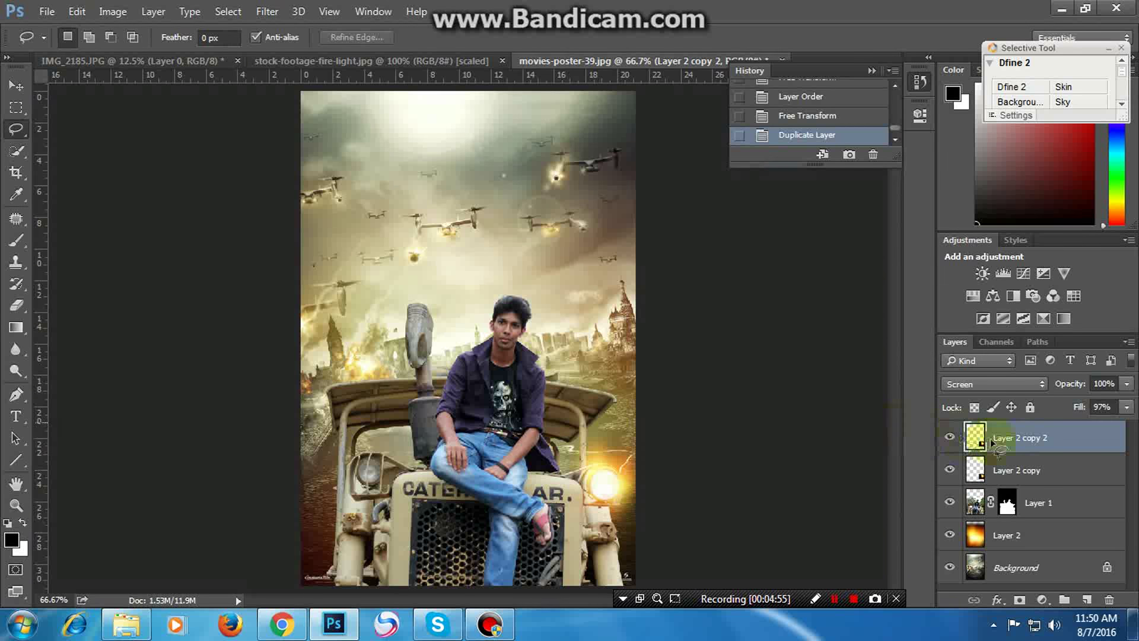
pyautogui.moveTo(614, 473); pyautogui.dragTo(386, 466)
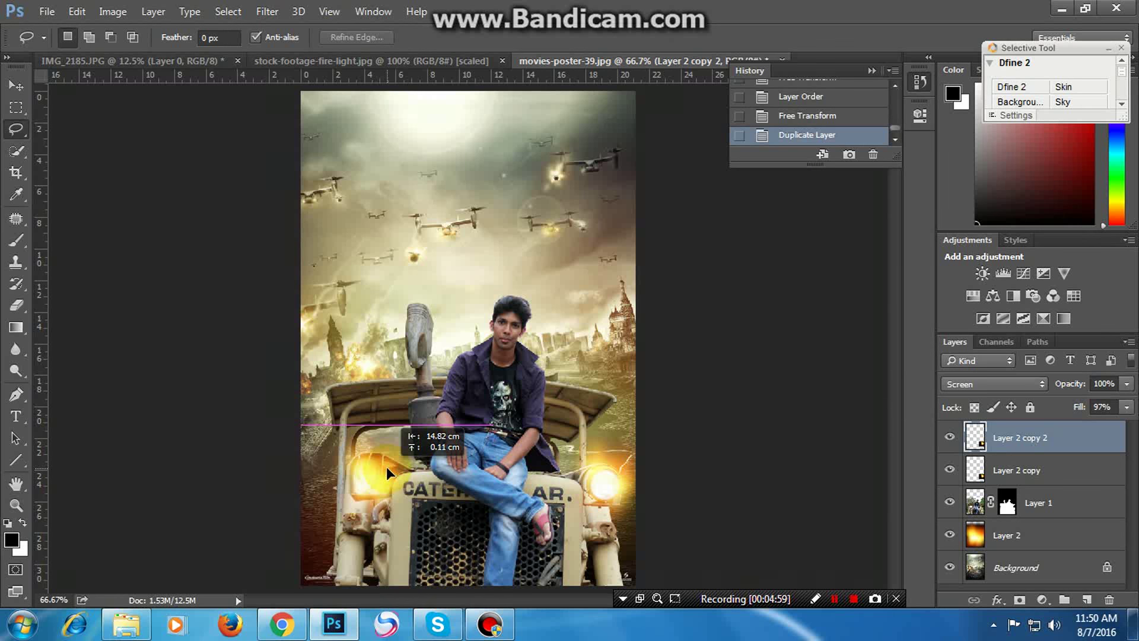
pyautogui.moveTo(386, 466); pyautogui.dragTo(386, 466)
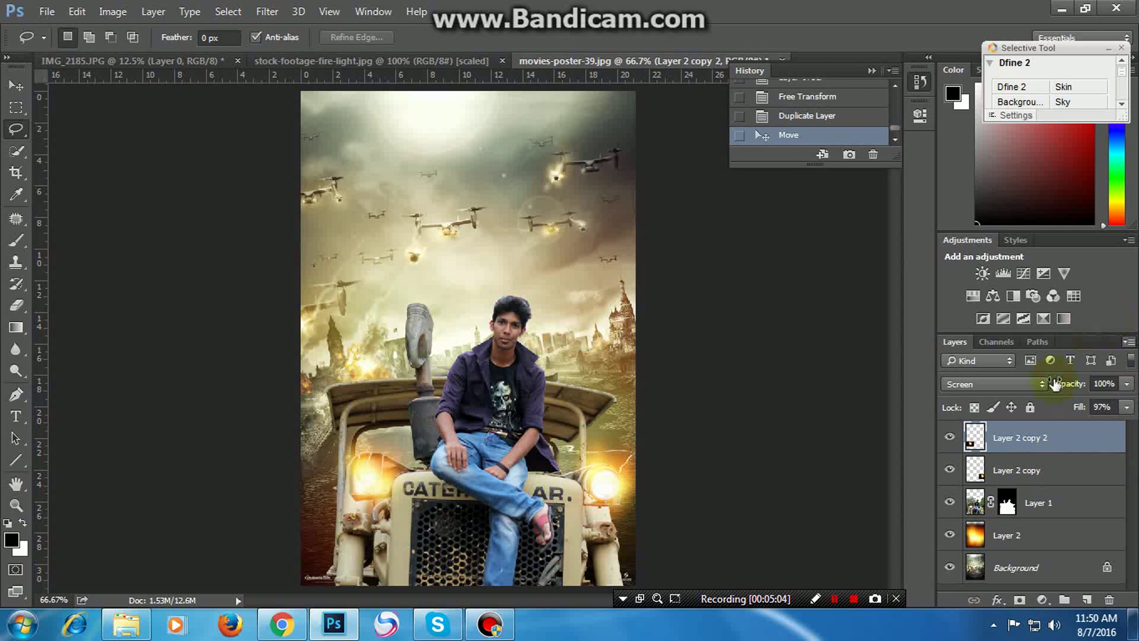
# Duplicate the glow again as Layer 2 copy 3 and zoom out to 25%
pyautogui.rightClick(1023, 437)
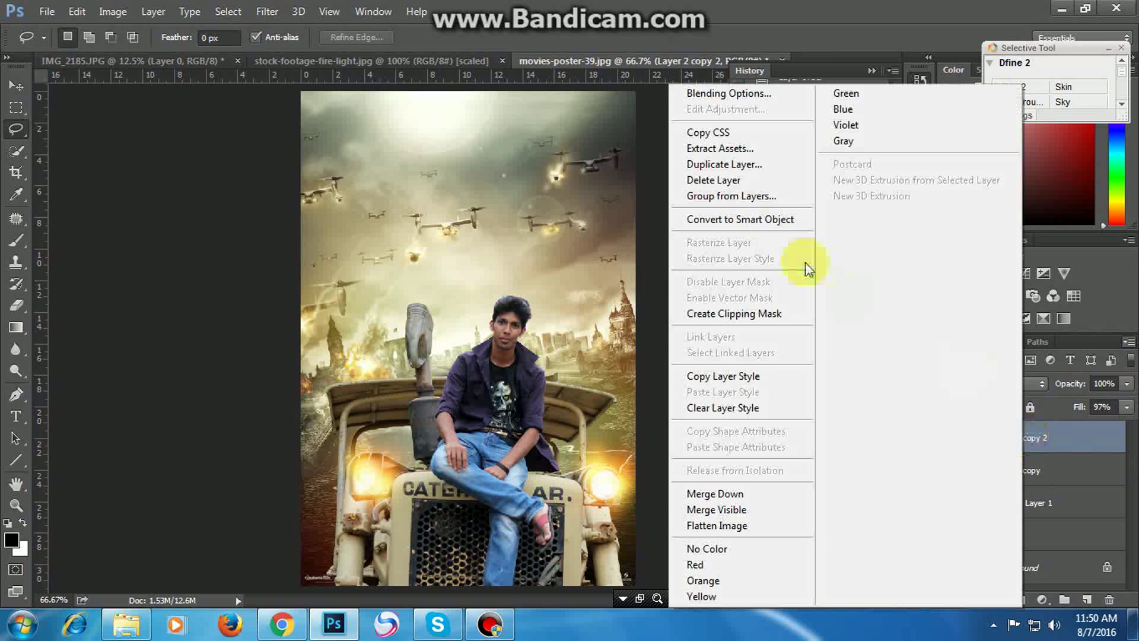
pyautogui.click(728, 162)
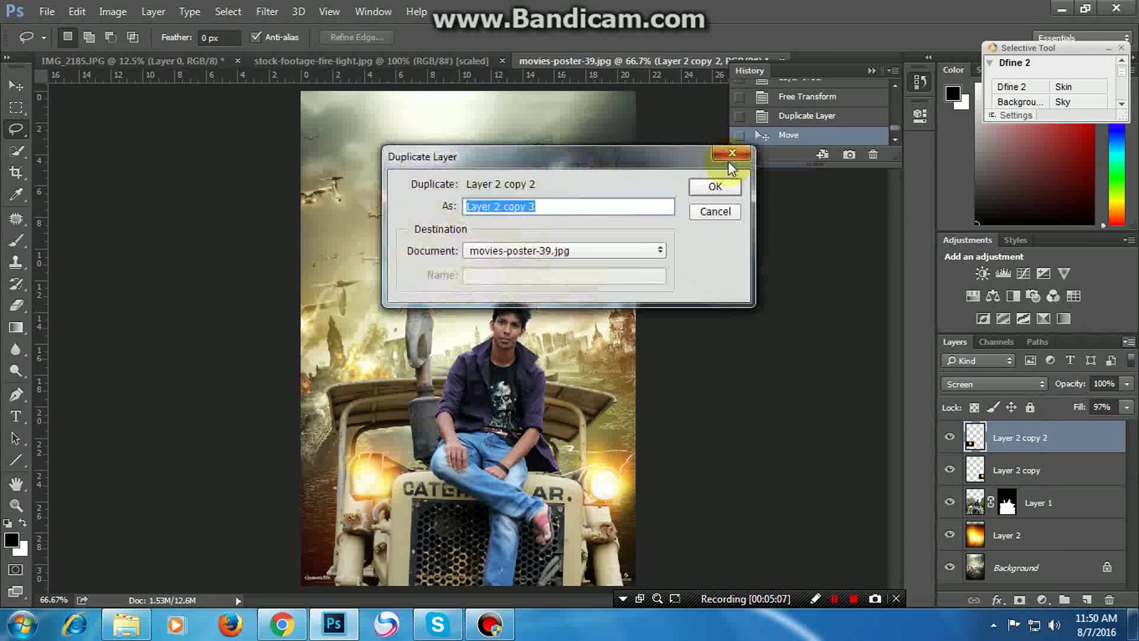
pyautogui.click(707, 197)
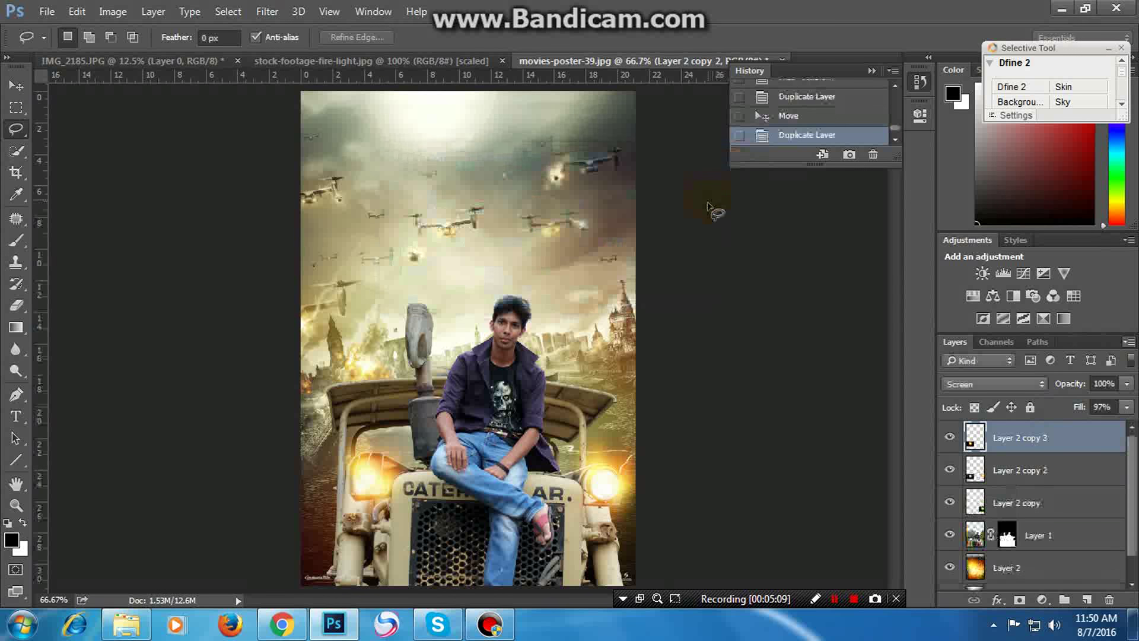
pyautogui.hotkey('ctrl', '-')
pyautogui.hotkey('ctrl', '-')
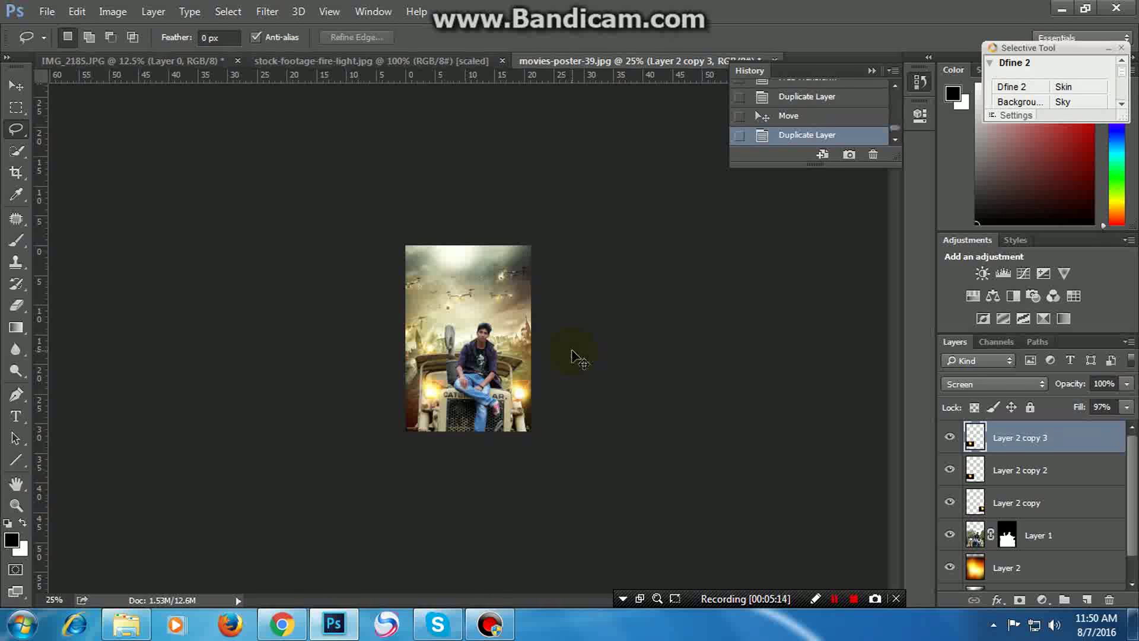
# Free-transform Layer 2 copy 3 much larger and reposition it to cover the poster
pyautogui.hotkey('ctrl', 't')
pyautogui.moveTo(462, 417); pyautogui.dragTo(821, 638)
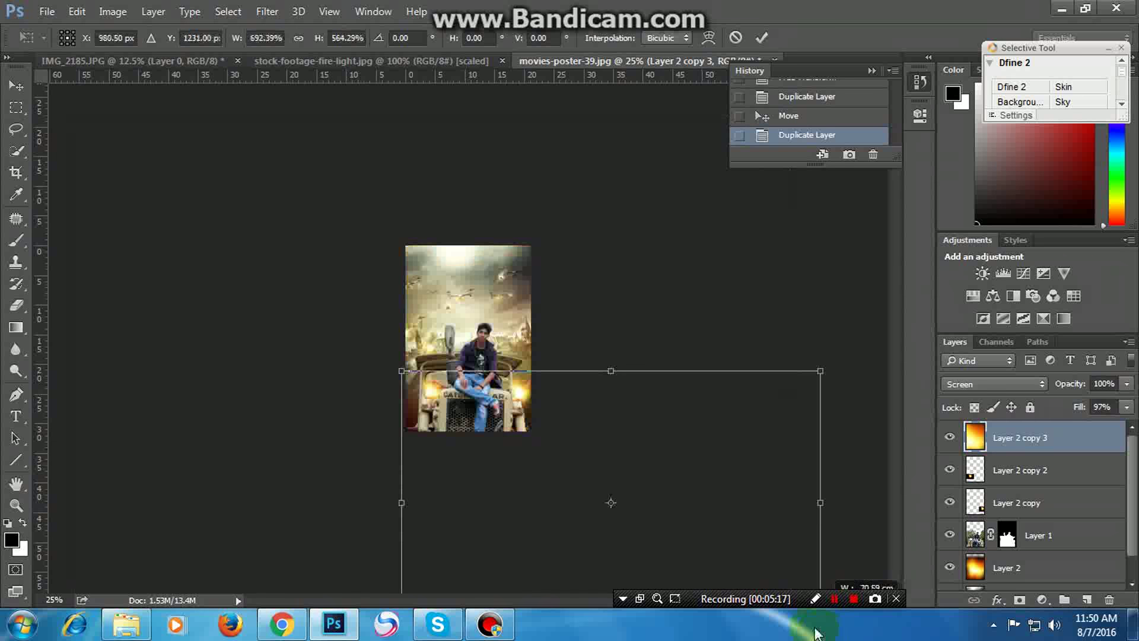
pyautogui.hotkey('ctrl', 'z')
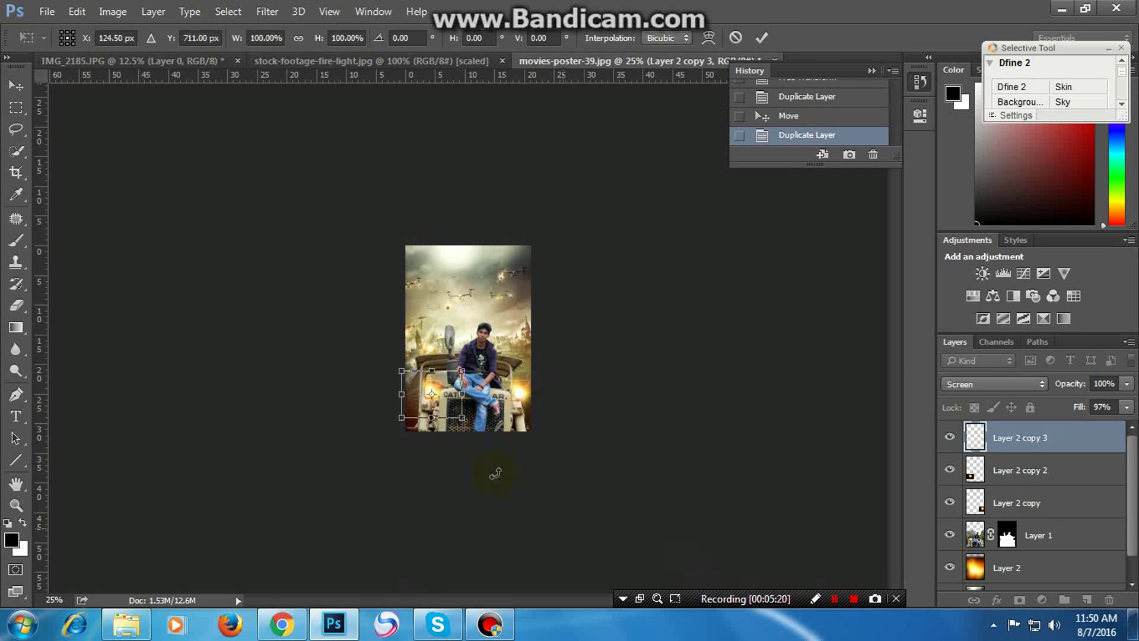
pyautogui.moveTo(462, 417)
pyautogui.mouseDown()
pyautogui.moveTo(740, 619)
pyautogui.moveTo(716, 602)
pyautogui.mouseUp()
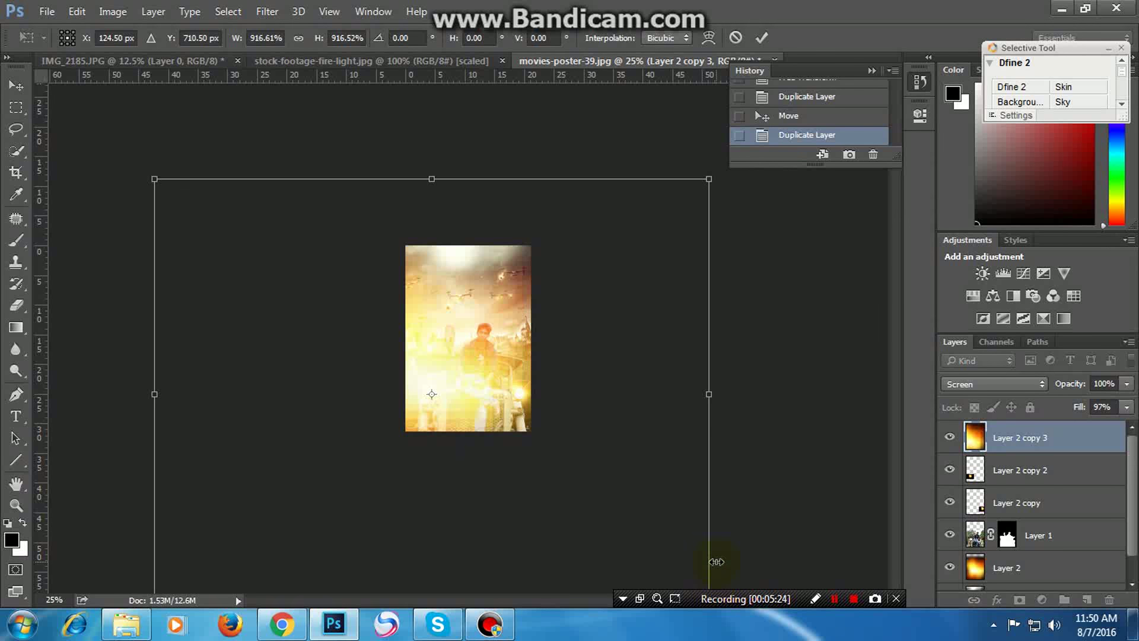
pyautogui.moveTo(617, 478); pyautogui.dragTo(602, 476)
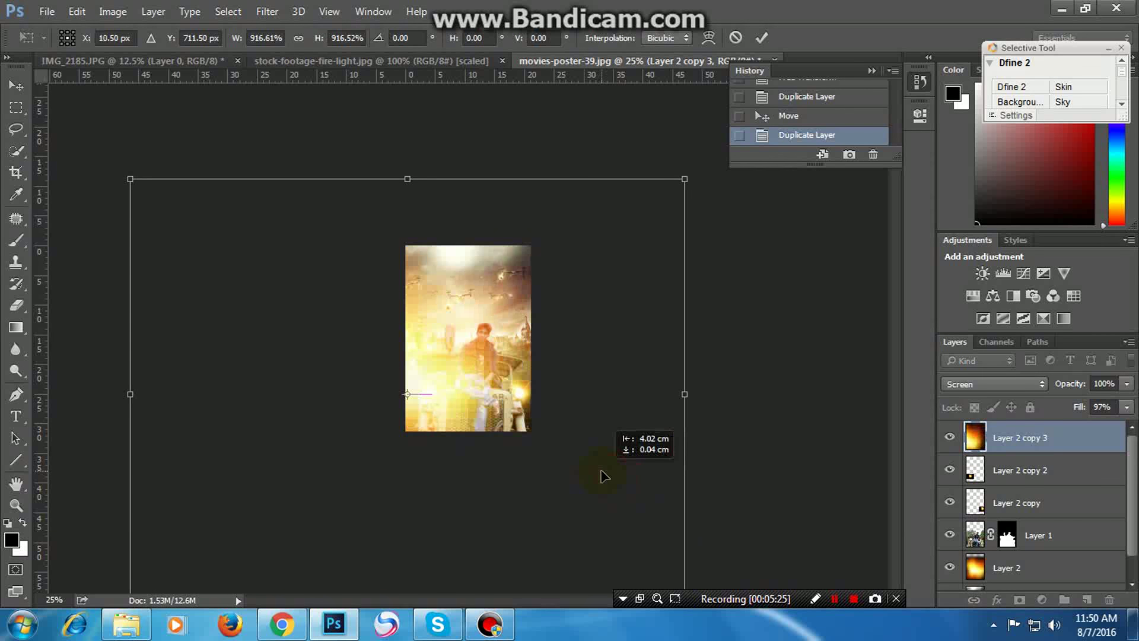
pyautogui.moveTo(602, 476); pyautogui.dragTo(741, 581)
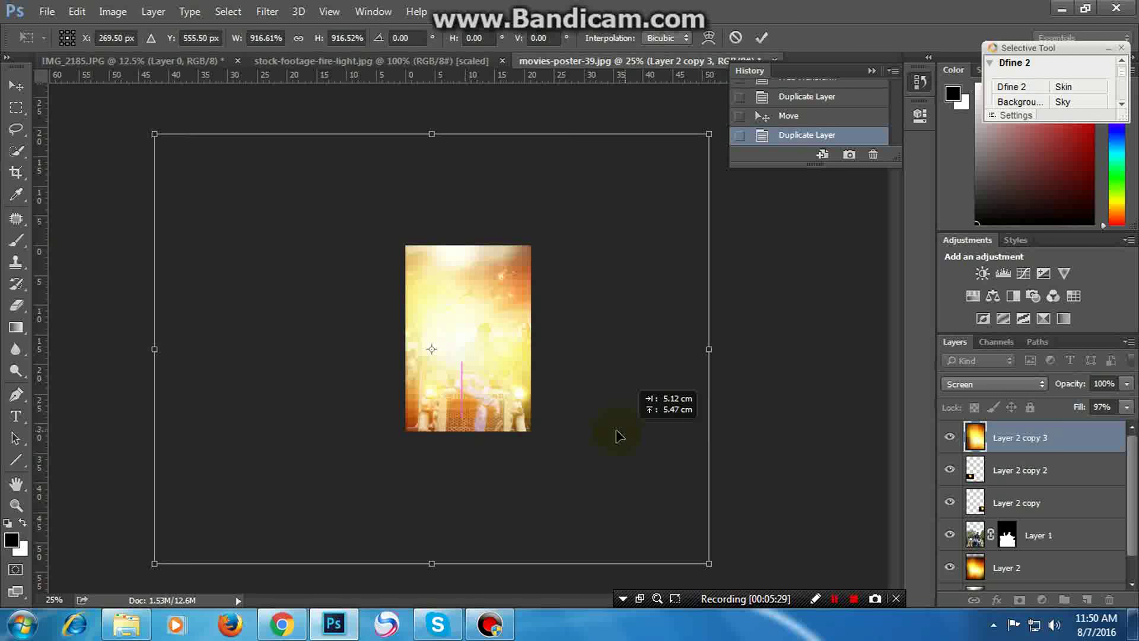
pyautogui.moveTo(699, 564); pyautogui.dragTo(888, 637)
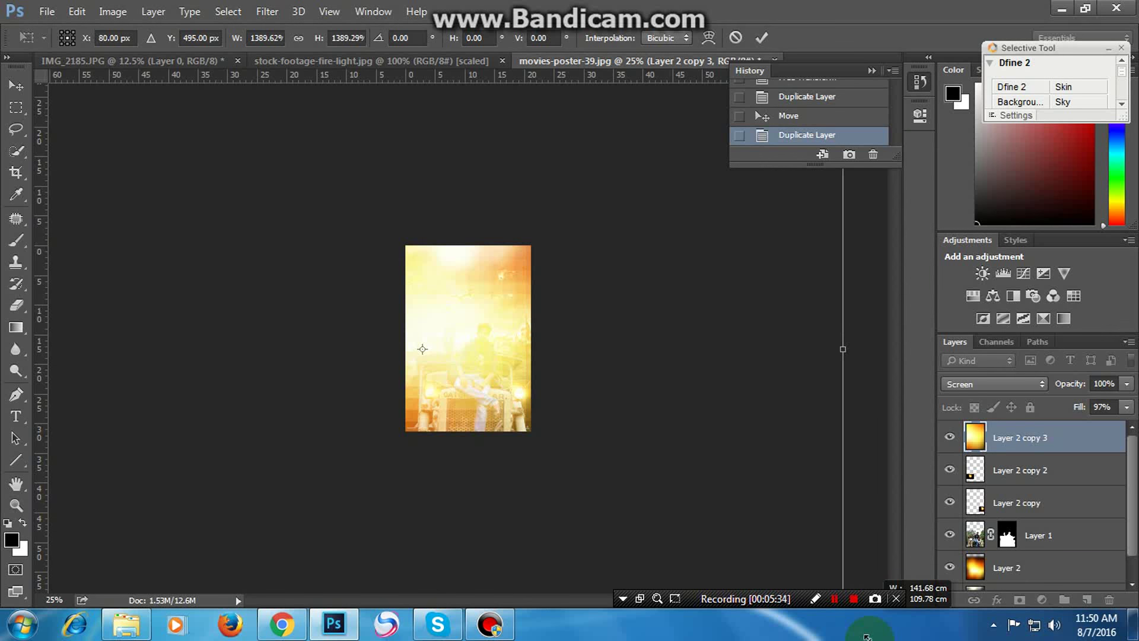
pyautogui.moveTo(603, 433); pyautogui.dragTo(594, 433)
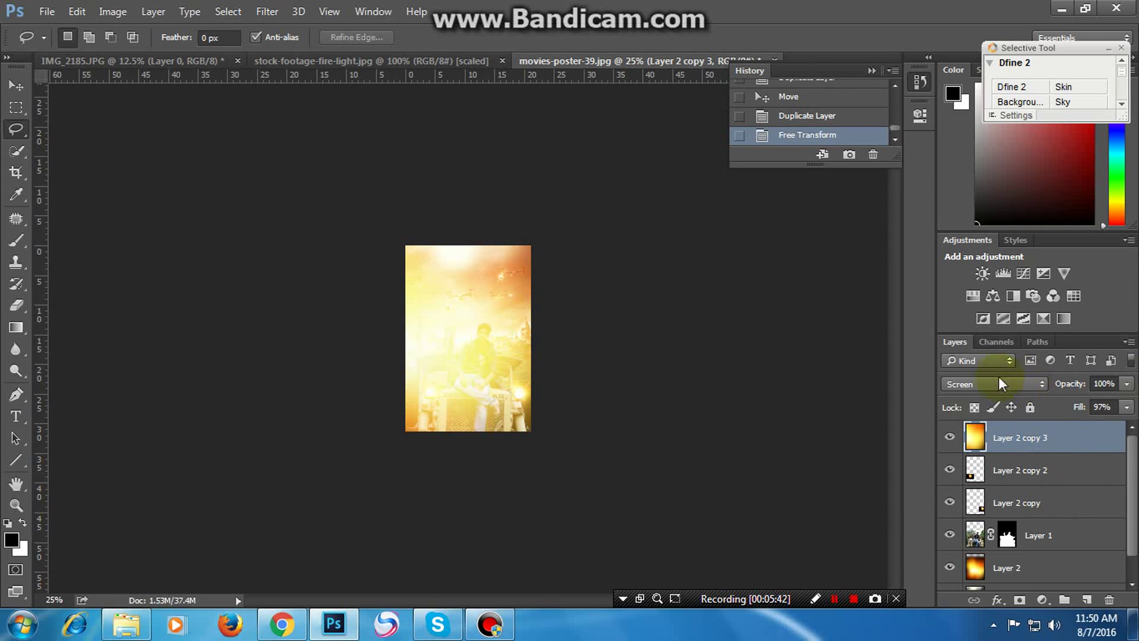
# Lower the glow layer's fill from 97% to 19%
pyautogui.click(1127, 407)
pyautogui.moveTo(1090, 422); pyautogui.dragTo(1083, 425)
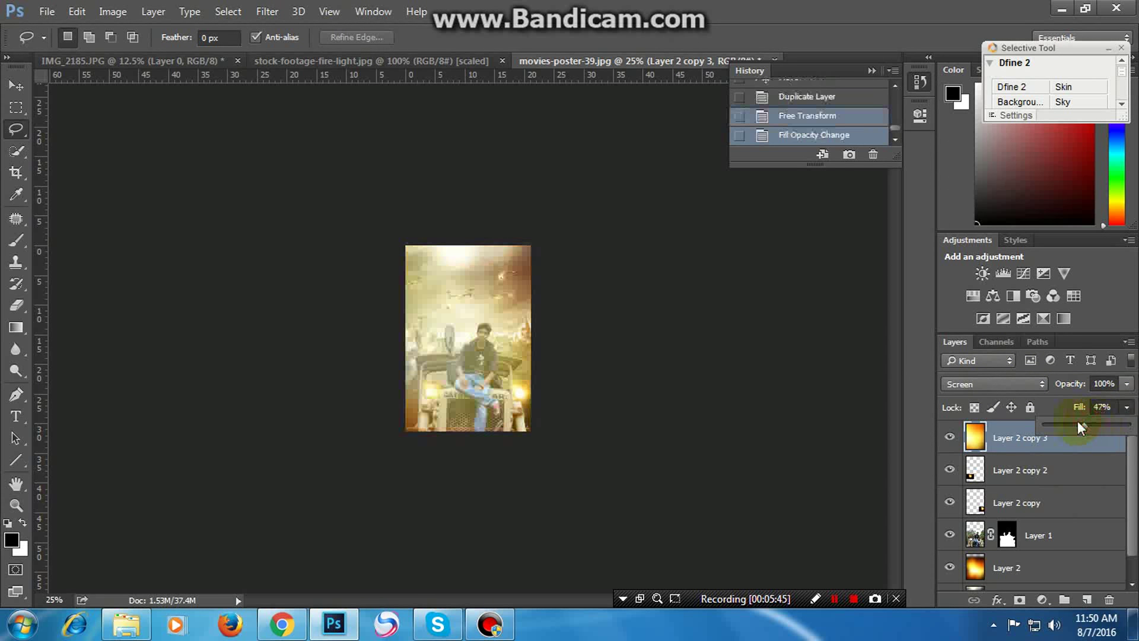
pyautogui.hotkey('ctrl', '+')
pyautogui.hotkey('ctrl', '+')
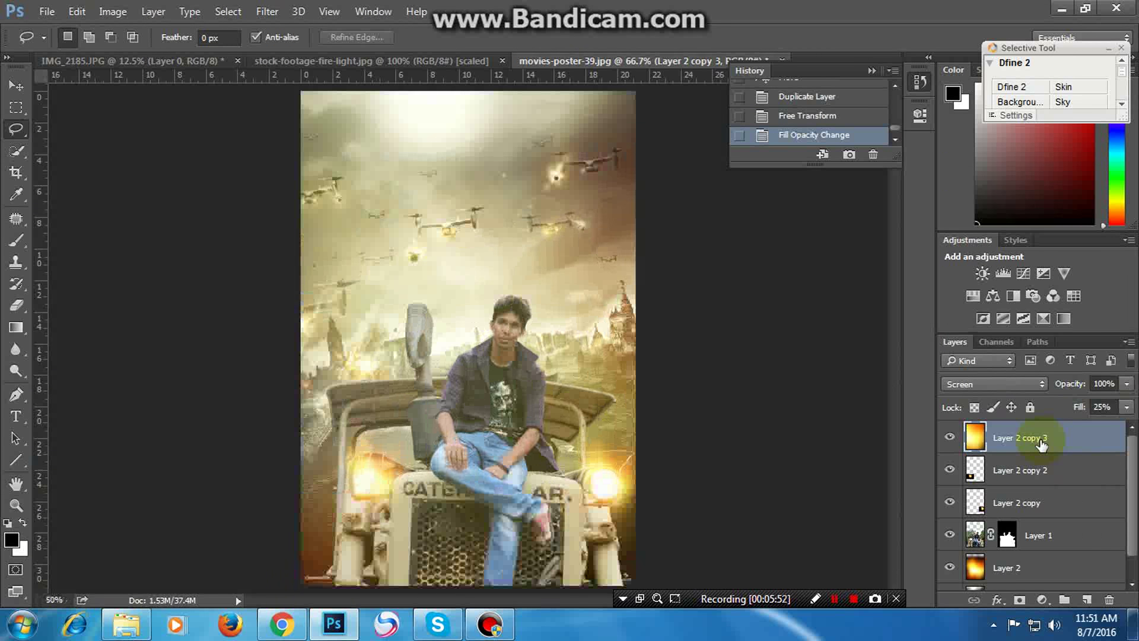
pyautogui.click(1126, 407)
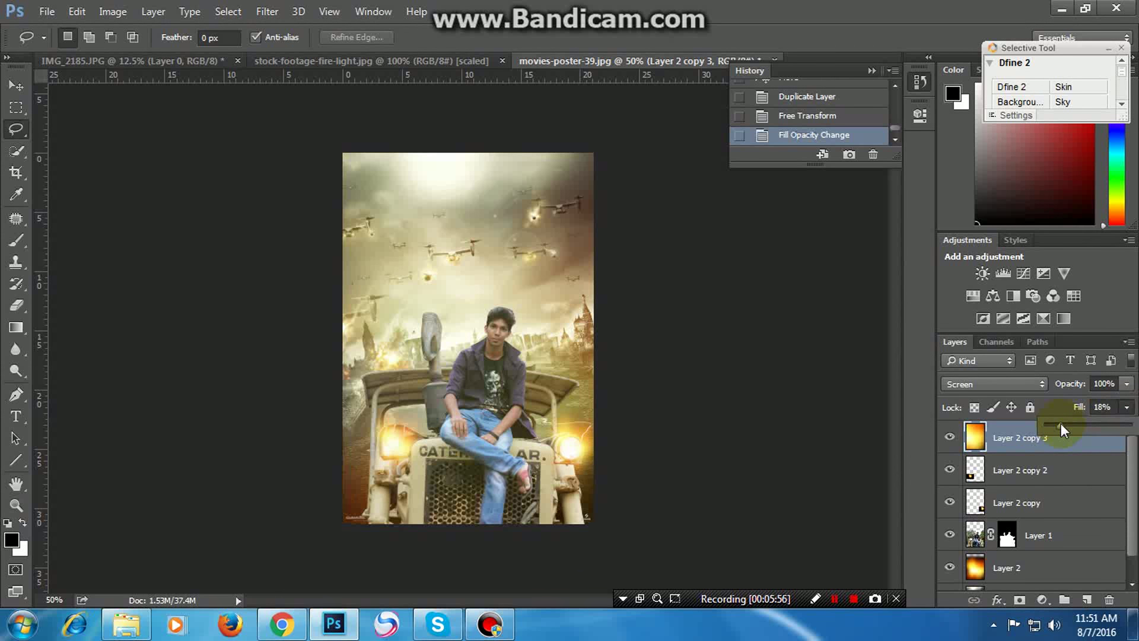
pyautogui.moveTo(1061, 423); pyautogui.dragTo(1055, 424)
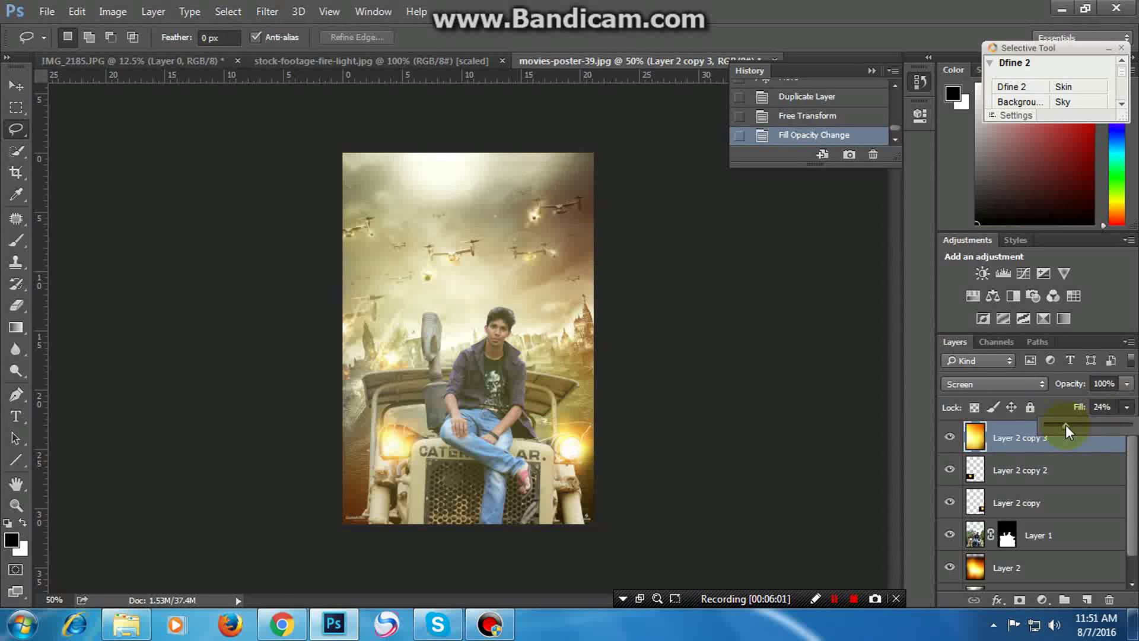
pyautogui.moveTo(1063, 424); pyautogui.dragTo(1060, 424)
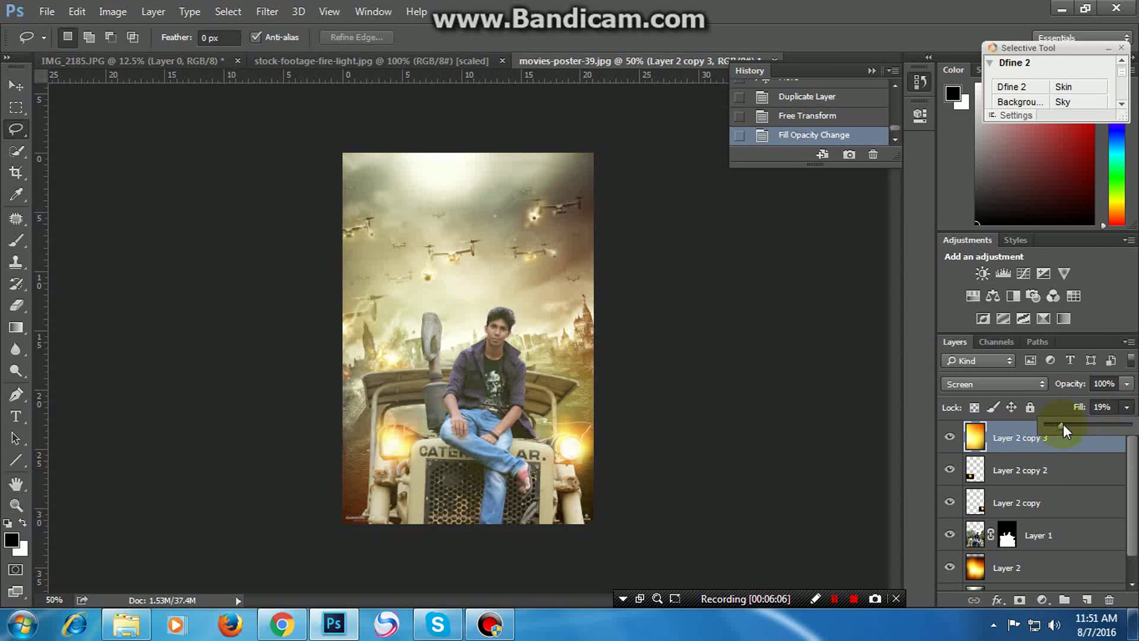
pyautogui.moveTo(1063, 423); pyautogui.dragTo(1062, 424)
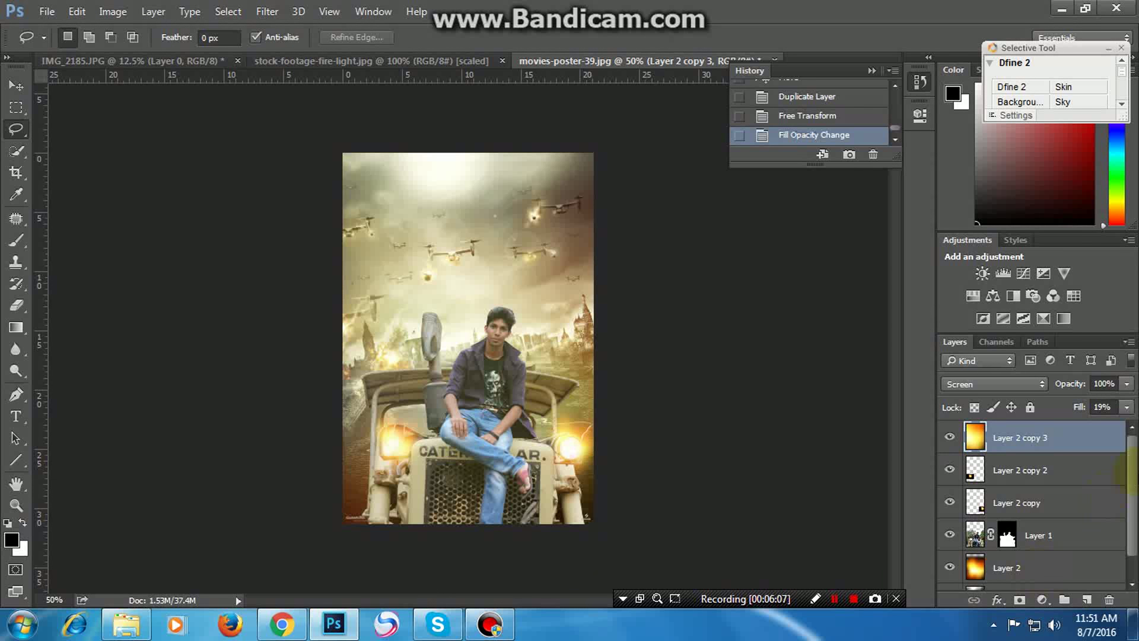
pyautogui.moveTo(1132, 475); pyautogui.dragTo(1111, 536)
pyautogui.click(1023, 571)
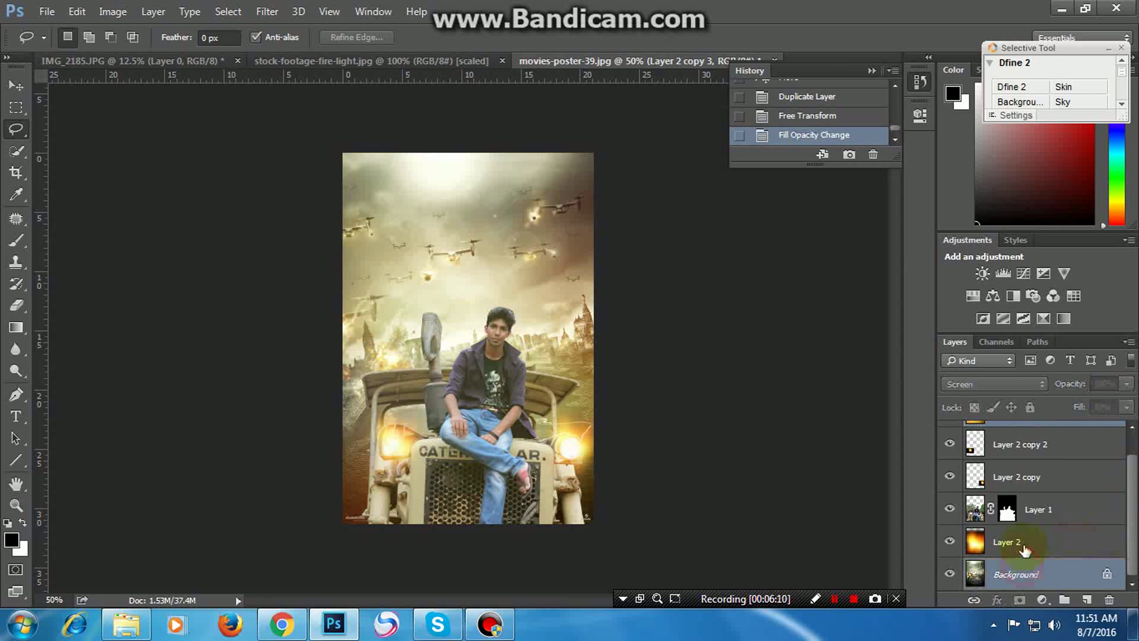
# Select all the poster layers and convert them into one smart object
pyautogui.keyDown('shift'); pyautogui.click(1035, 513); pyautogui.keyUp('shift')
pyautogui.keyDown('shift'); pyautogui.click(1044, 477); pyautogui.keyUp('shift')
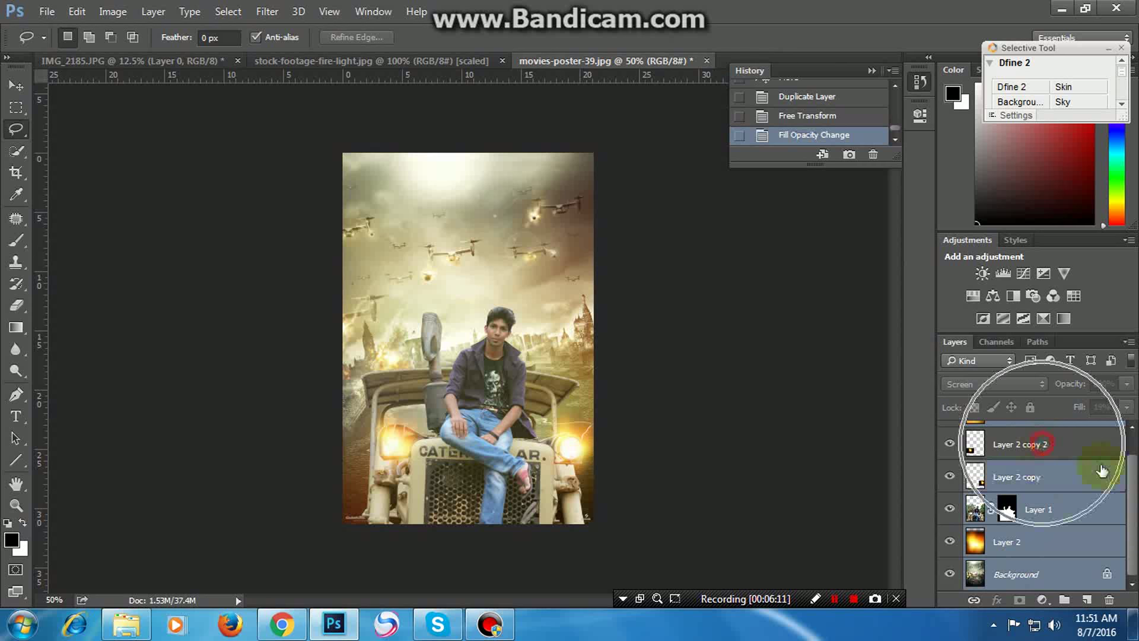
pyautogui.keyDown('shift'); pyautogui.click(1097, 445); pyautogui.keyUp('shift')
pyautogui.scroll(1, 1131, 486)
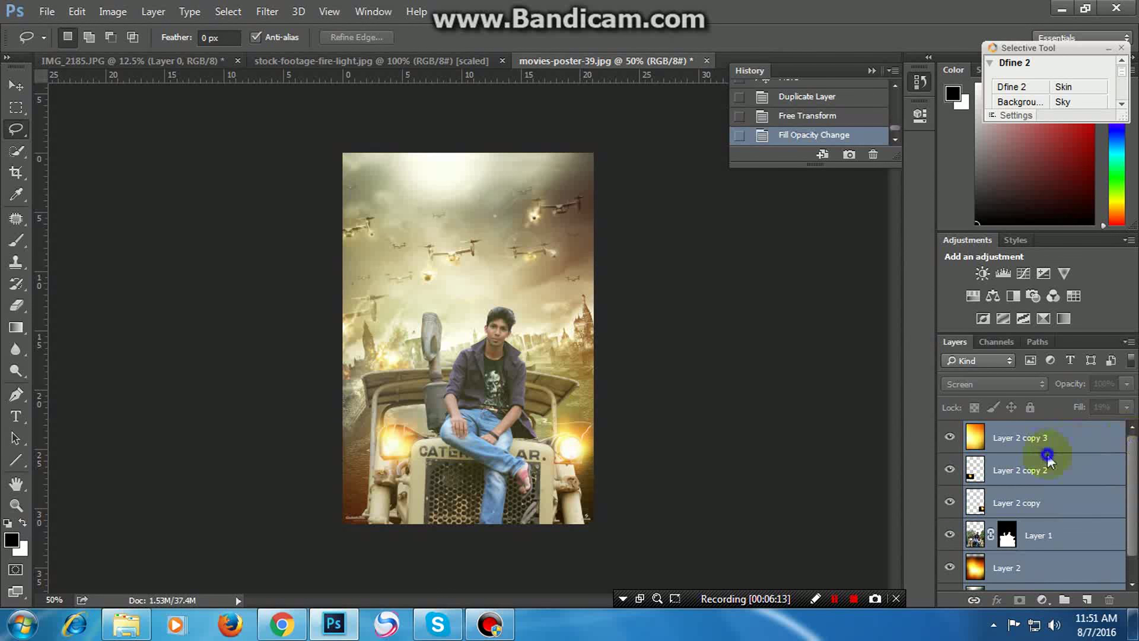
pyautogui.rightClick(1066, 453)
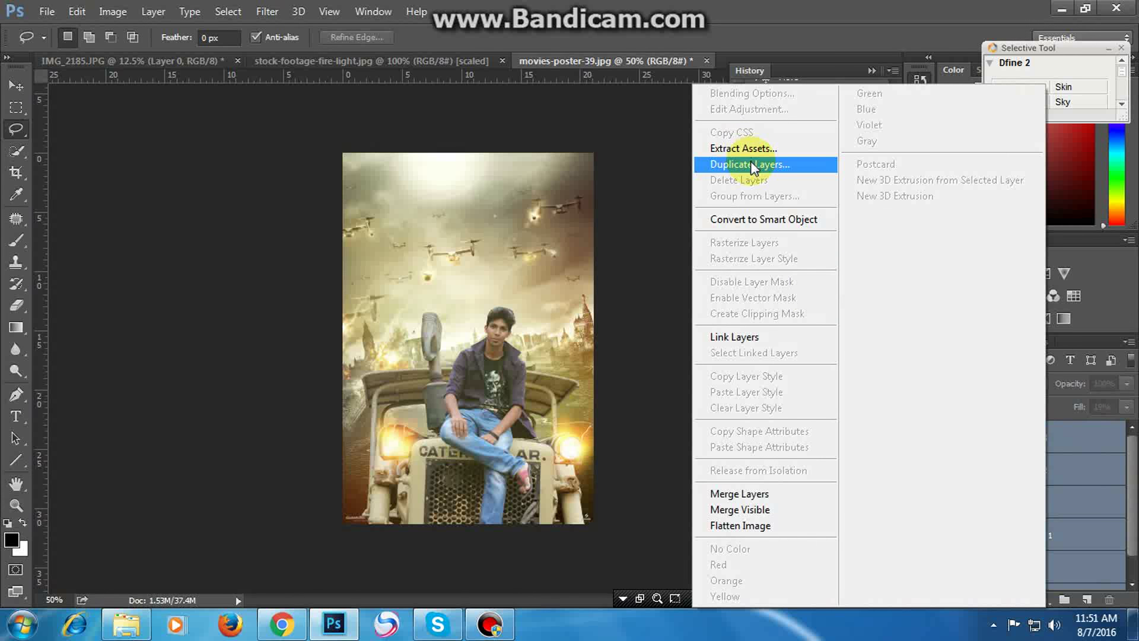
pyautogui.click(739, 219)
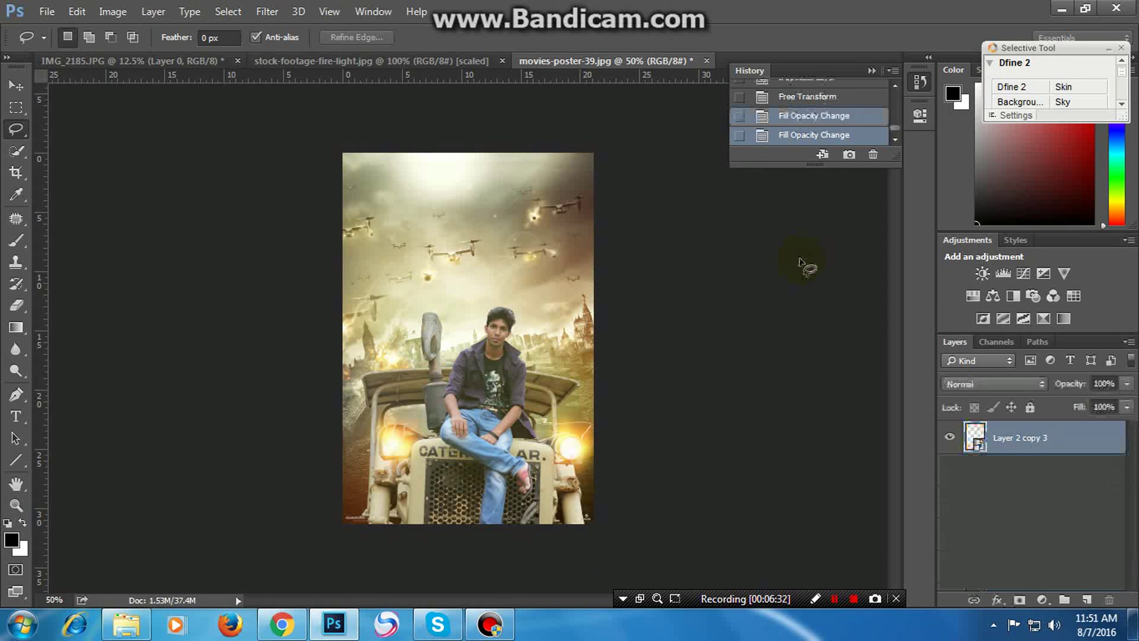
# Rasterize the smart object and bring up the stock-footage-fire-light.jpg image
pyautogui.rightClick(1065, 437)
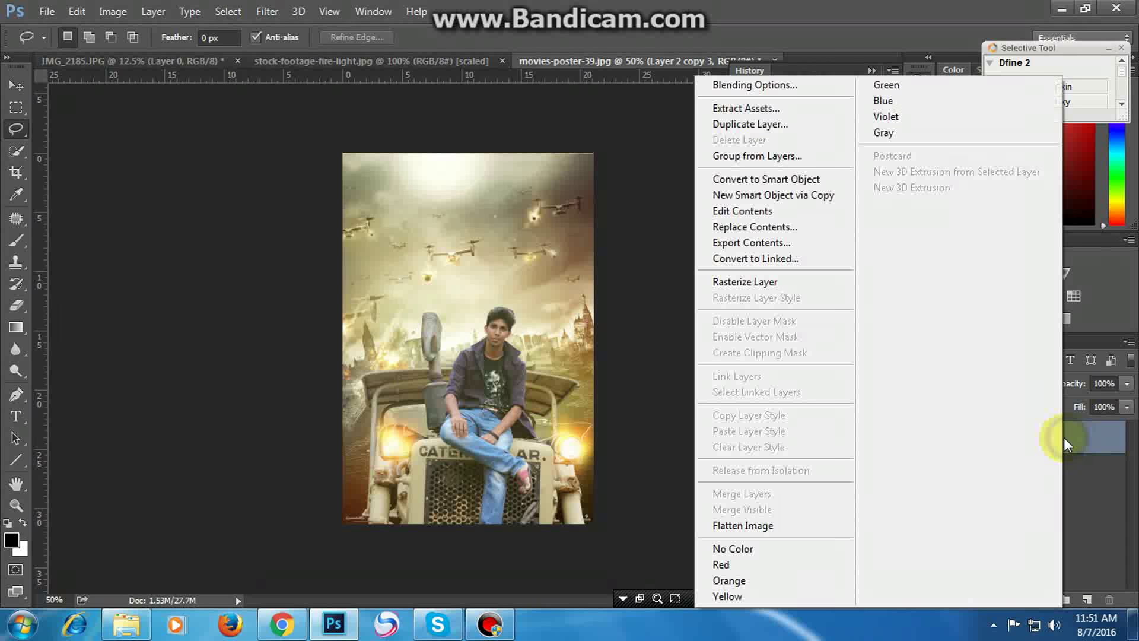
pyautogui.click(733, 282)
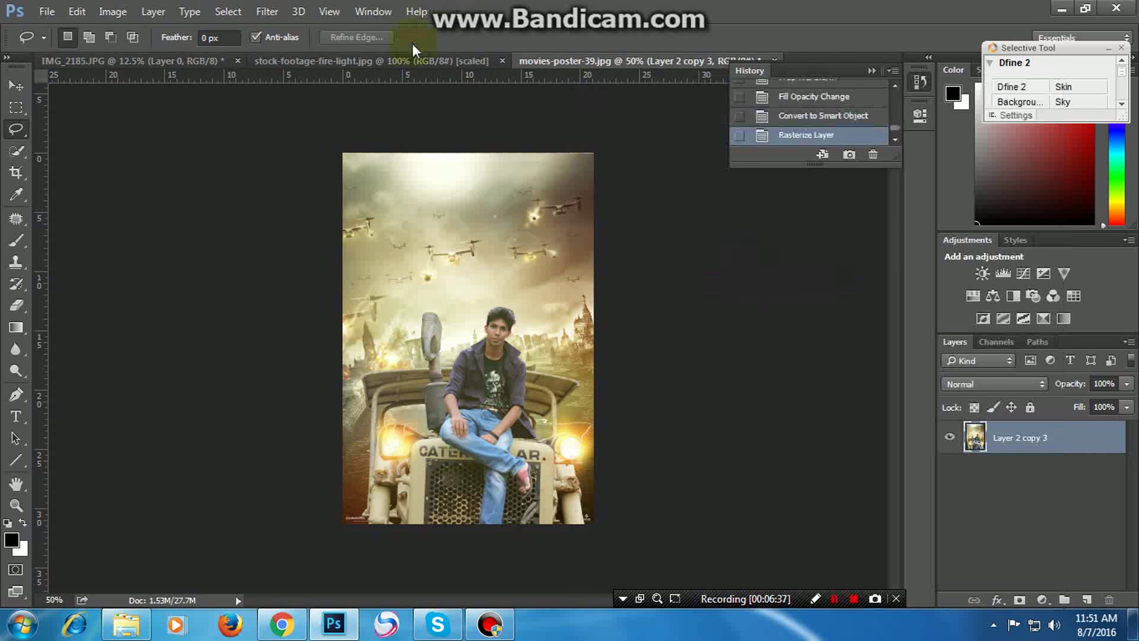
pyautogui.click(376, 60)
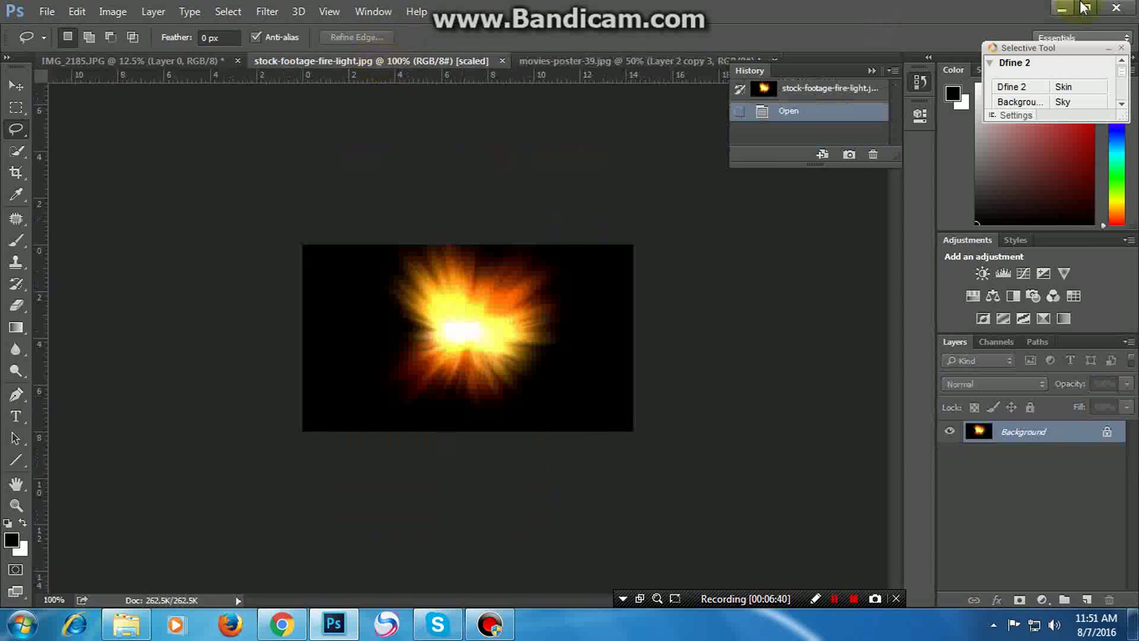
# Open Billing_block from the desktop in Photoshop
pyautogui.click(1061, 8)
pyautogui.moveTo(218, 121); pyautogui.dragTo(324, 627)
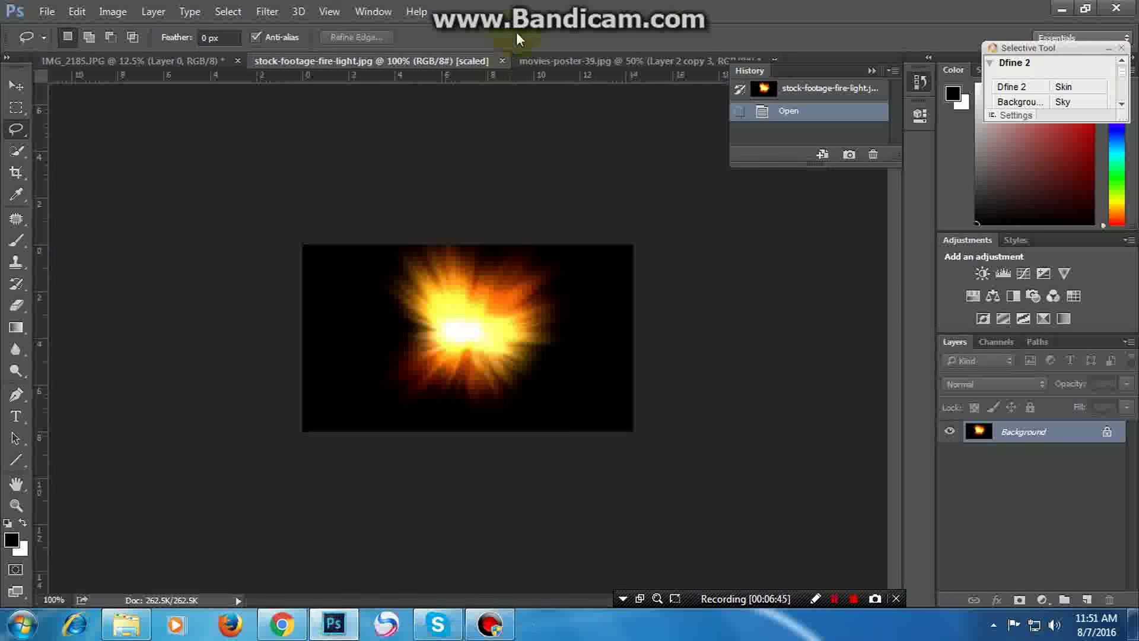
pyautogui.moveTo(323, 627)
pyautogui.mouseDown()
pyautogui.moveTo(549, 21)
pyautogui.moveTo(871, 89)
pyautogui.moveTo(859, 121)
pyautogui.mouseUp()
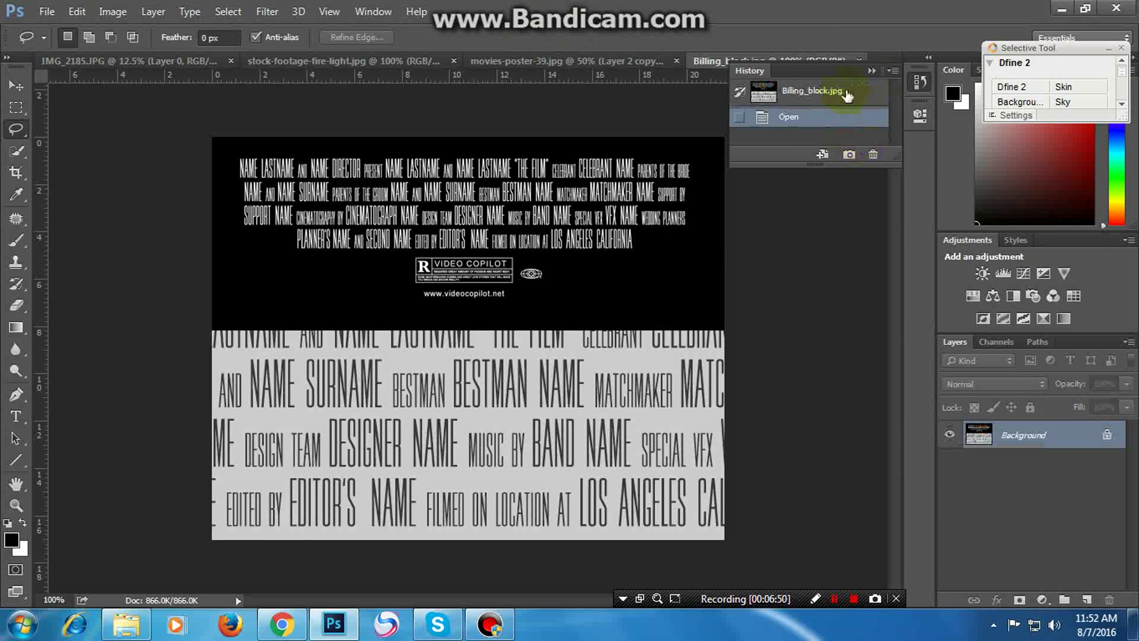
# Marquee-select the black credits block, including the website line, and drag it toward the poster tab
pyautogui.click(870, 69)
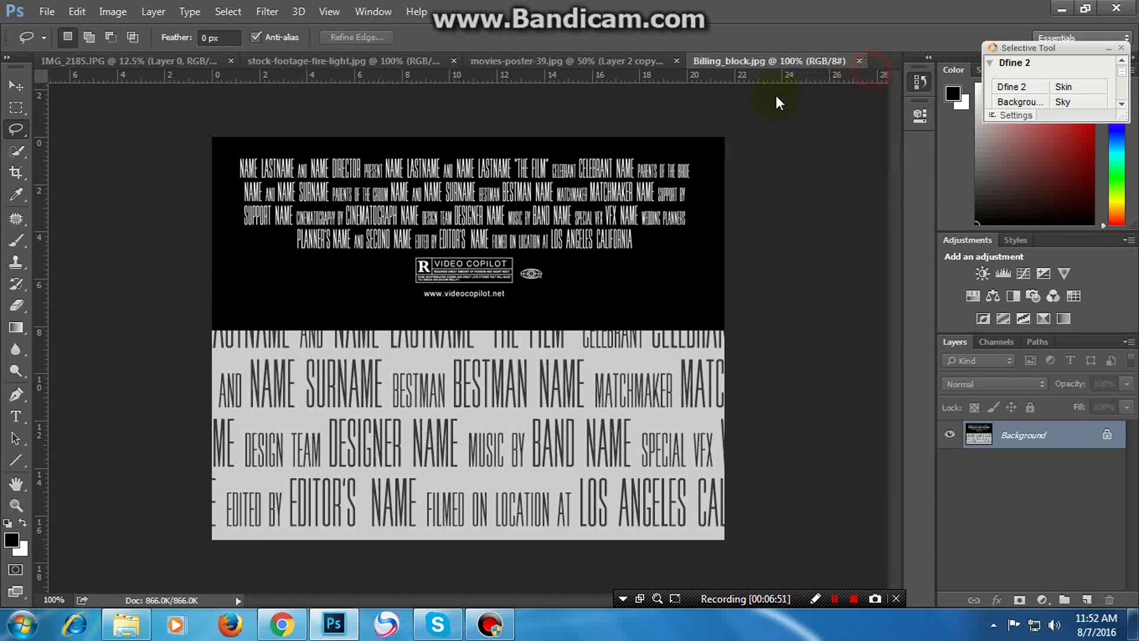
pyautogui.click(18, 108)
pyautogui.moveTo(231, 145); pyautogui.dragTo(698, 299)
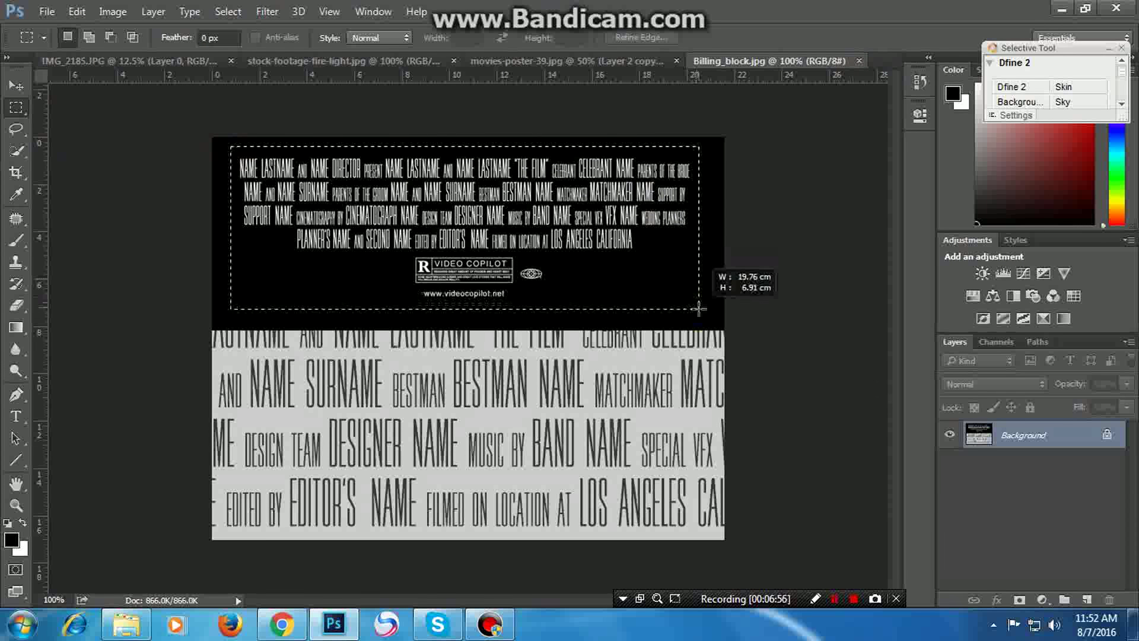
pyautogui.moveTo(699, 298); pyautogui.dragTo(698, 309)
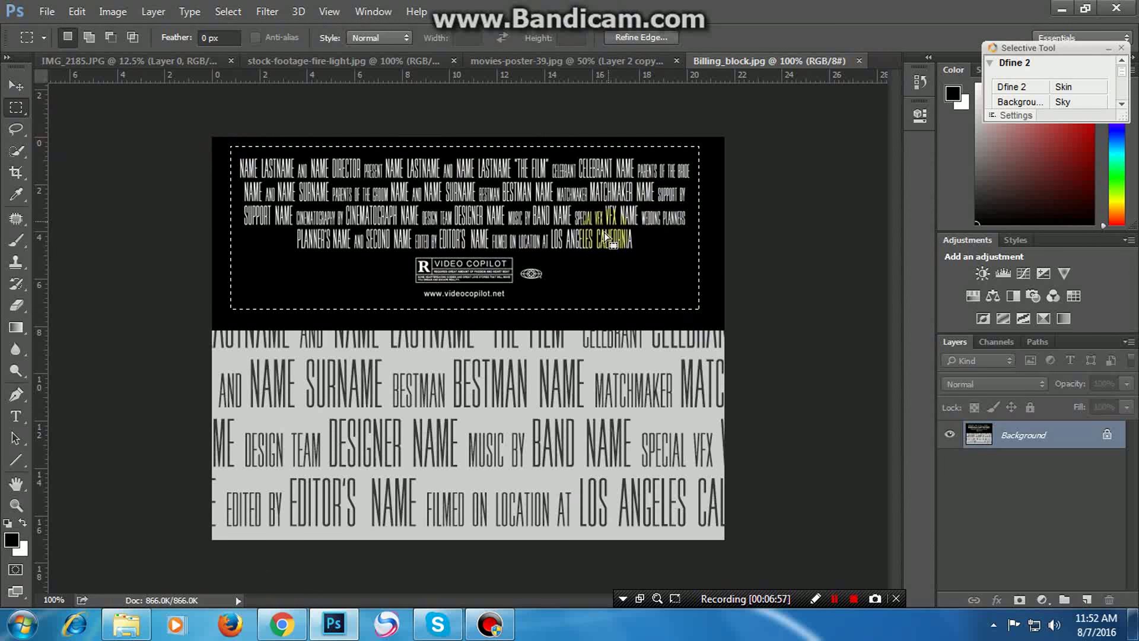
pyautogui.moveTo(545, 211)
pyautogui.mouseDown()
pyautogui.moveTo(404, 58)
pyautogui.moveTo(541, 65)
pyautogui.mouseUp()
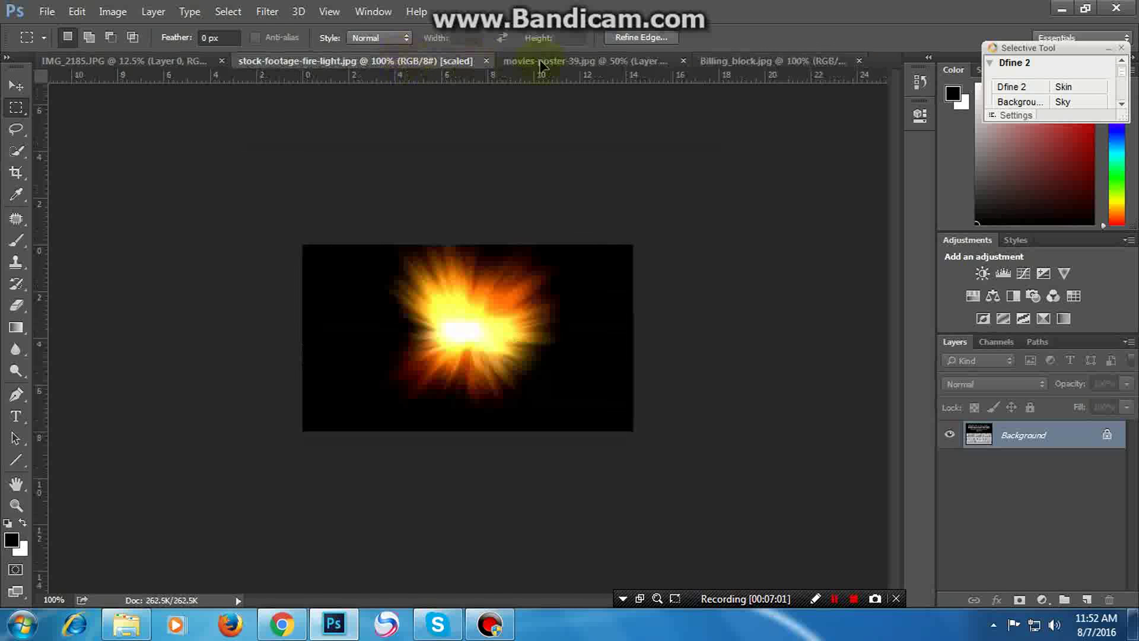
# Place the credits block near the poster's bottom with Screen blend mode
pyautogui.moveTo(541, 65); pyautogui.dragTo(650, 399)
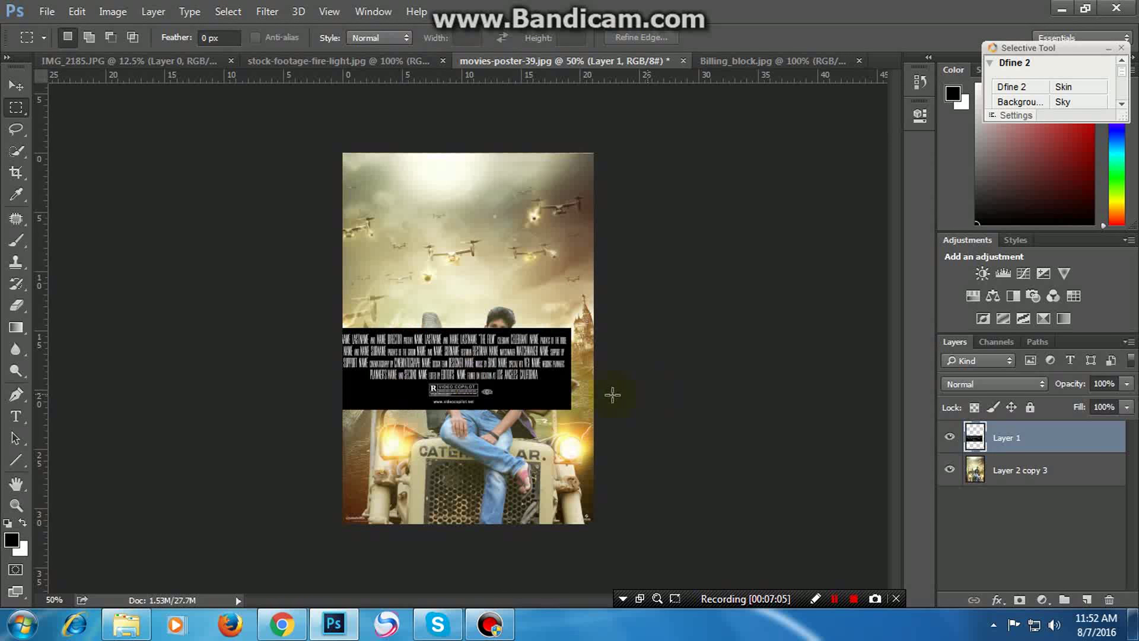
pyautogui.moveTo(439, 379)
pyautogui.mouseDown()
pyautogui.moveTo(465, 408)
pyautogui.moveTo(472, 512)
pyautogui.mouseUp()
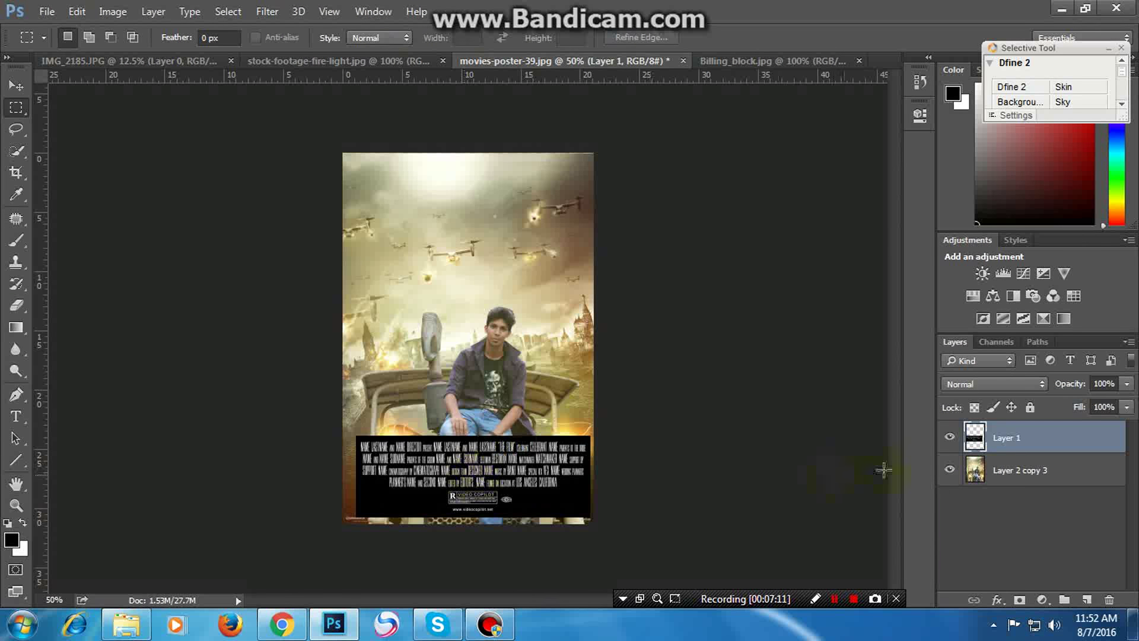
pyautogui.click(1000, 383)
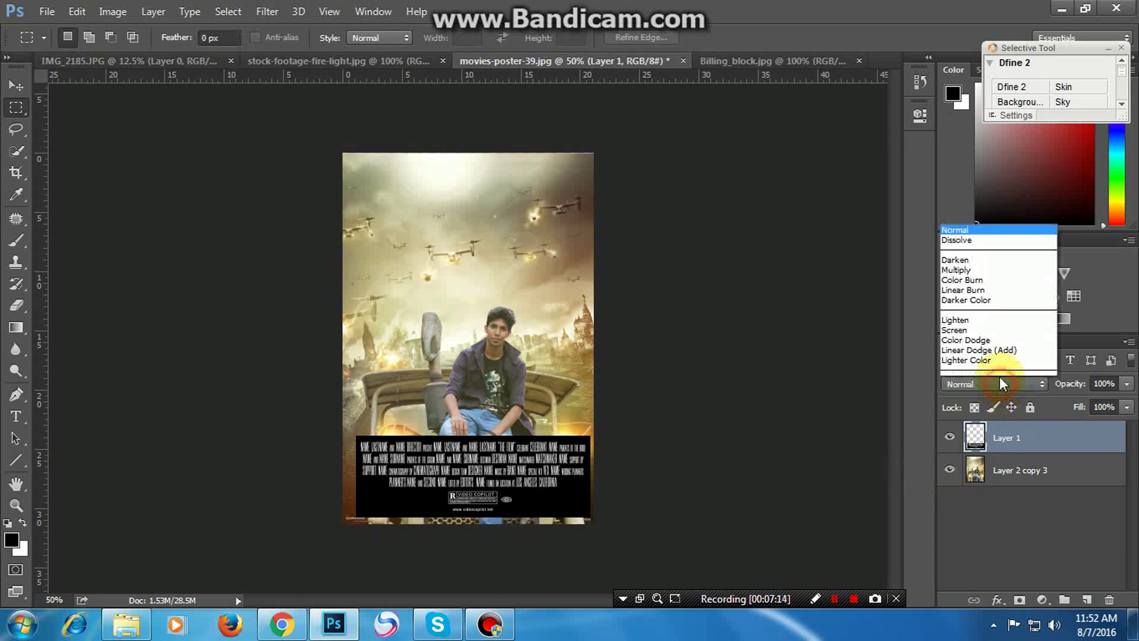
pyautogui.click(955, 160)
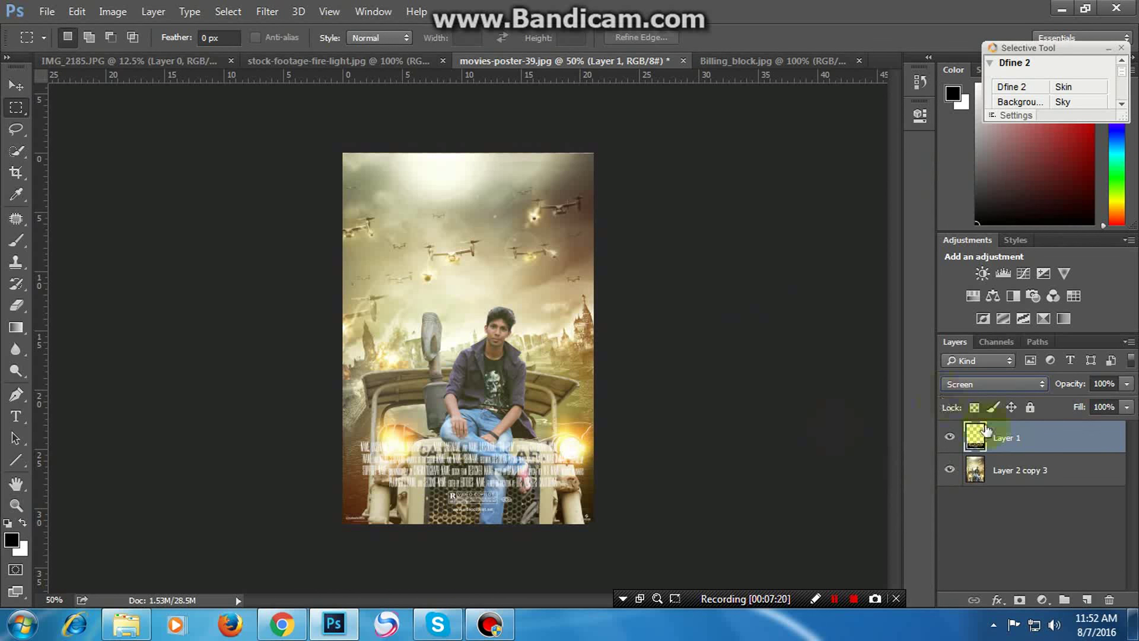
# Rasterize the credits layer, Layer 1
pyautogui.rightClick(1017, 442)
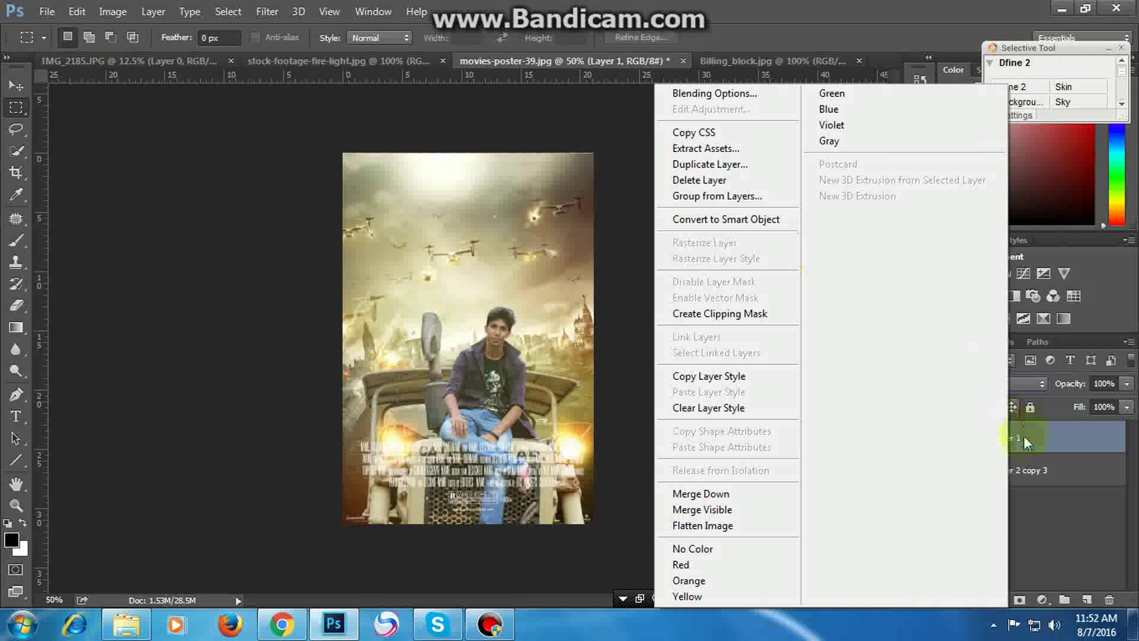
pyautogui.click(794, 242)
pyautogui.click(16, 128)
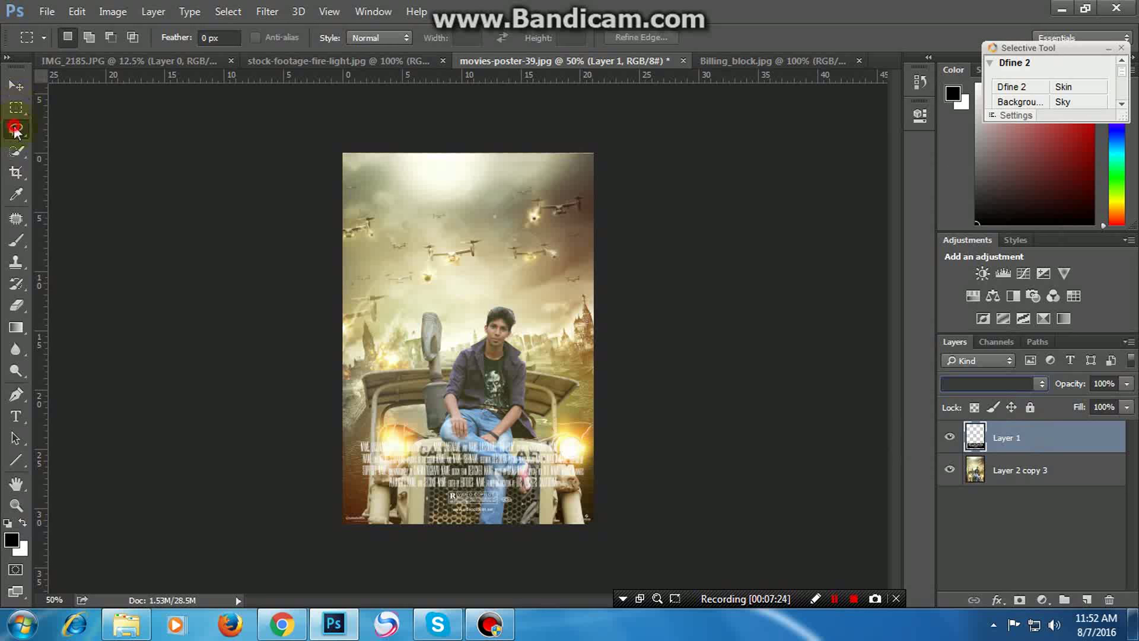
# Stretch the credits to about 110.36% width and 120.41% height across the poster's bottom
pyautogui.hotkey('ctrl', 't')
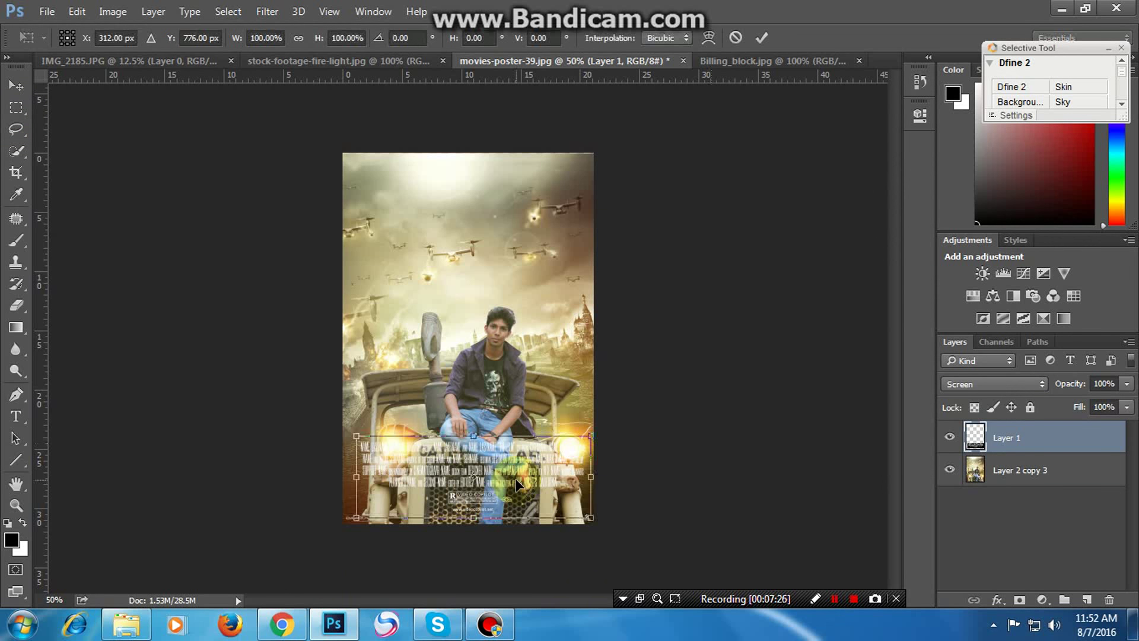
pyautogui.hotkey('ctrl', '+')
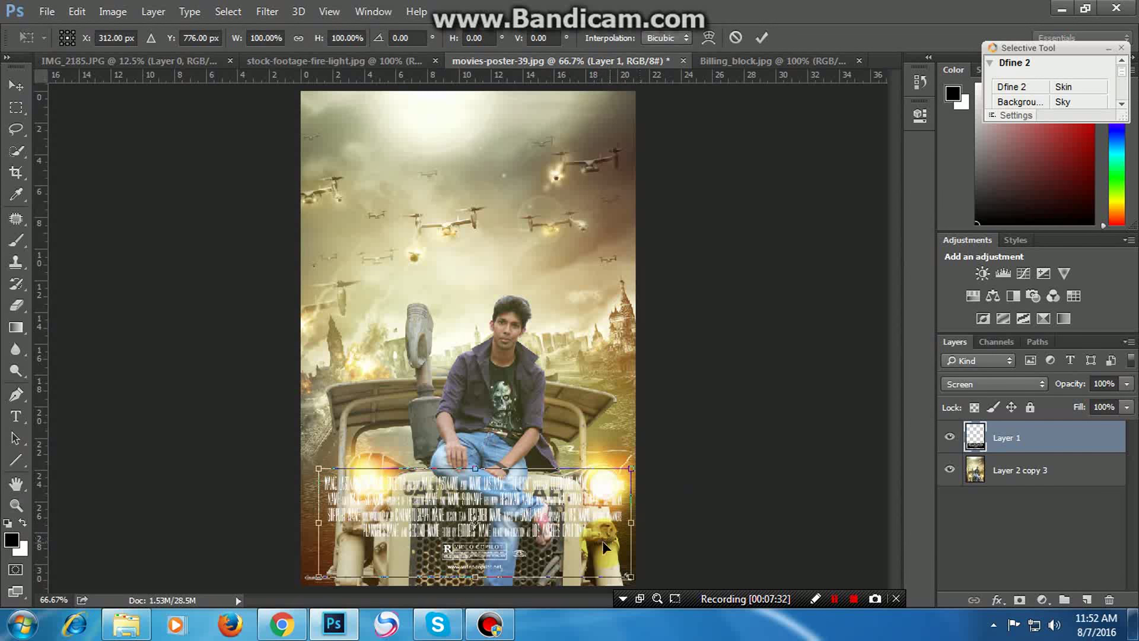
pyautogui.moveTo(630, 521); pyautogui.dragTo(645, 522)
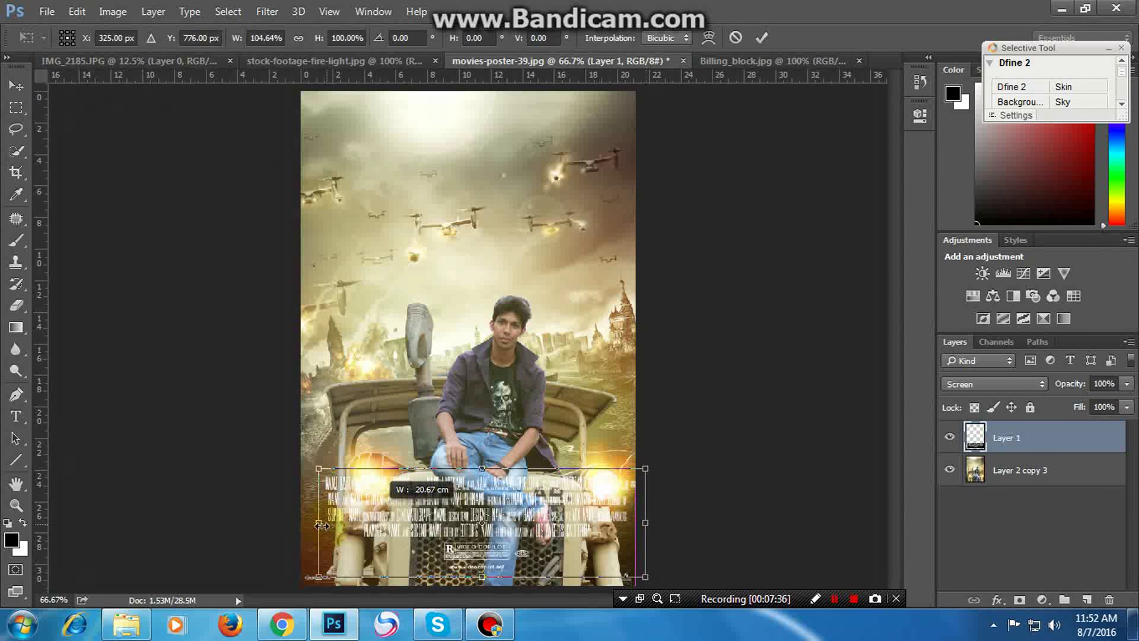
pyautogui.moveTo(319, 523); pyautogui.dragTo(295, 522)
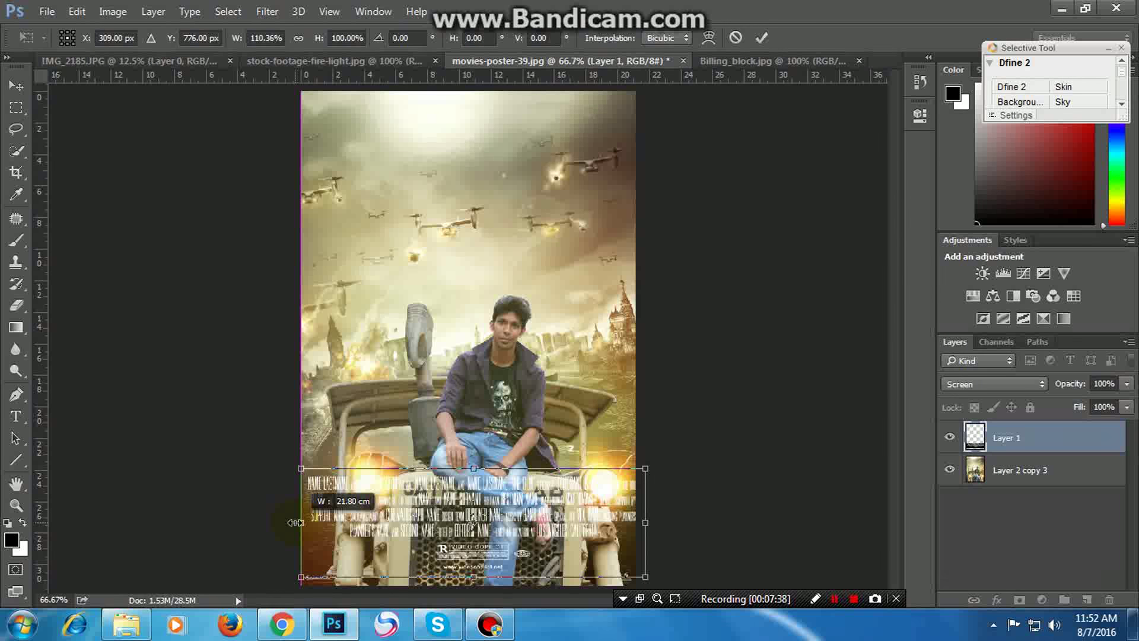
pyautogui.moveTo(474, 576); pyautogui.dragTo(474, 598)
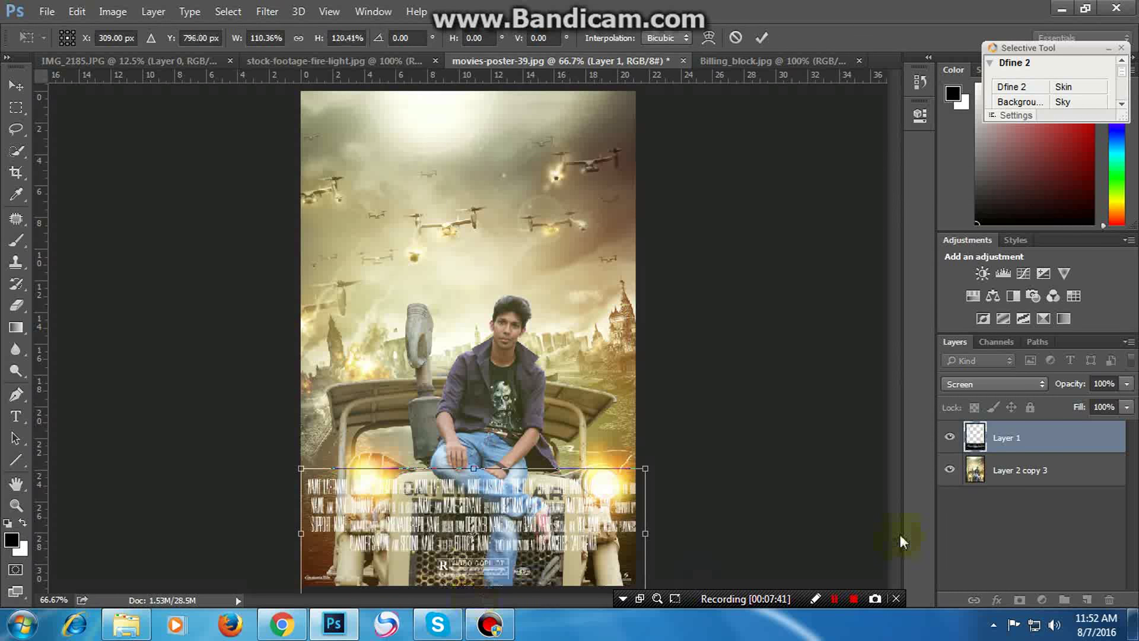
pyautogui.press('Return')
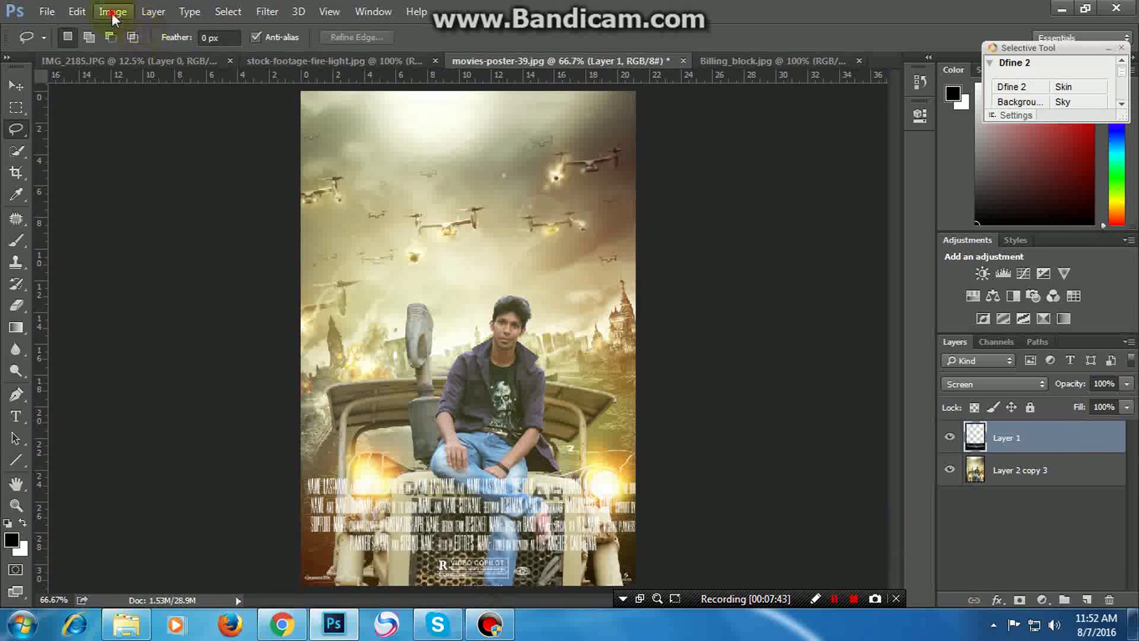
# Apply Levels to the credits with black input 0 and midtones at 1.34
pyautogui.click(111, 12)
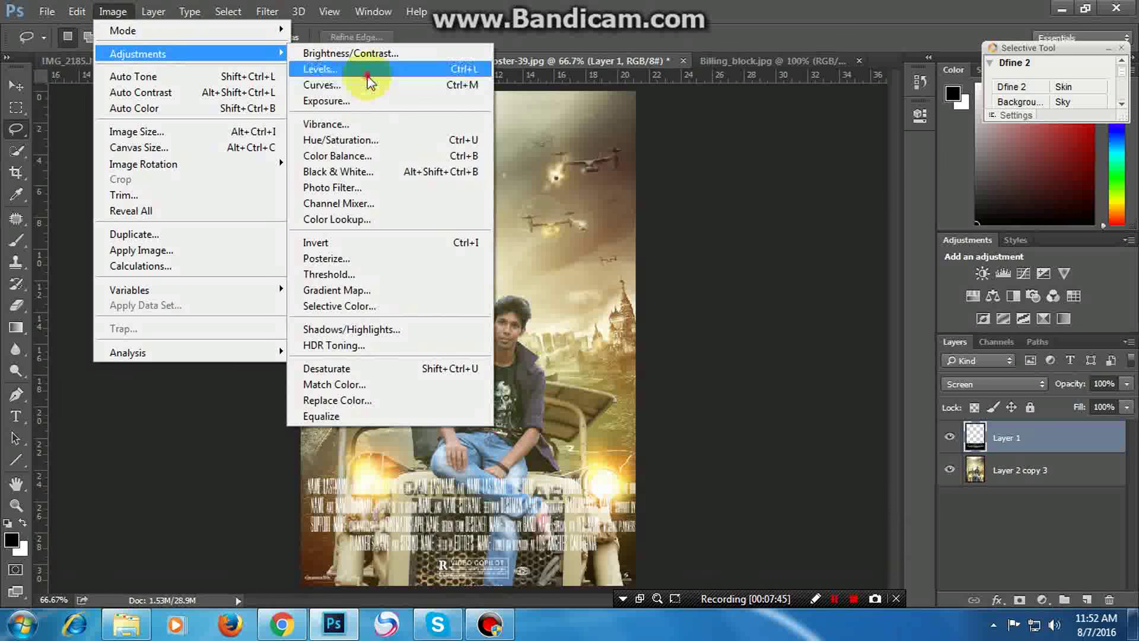
pyautogui.click(369, 82)
pyautogui.moveTo(736, 268)
pyautogui.mouseDown()
pyautogui.moveTo(761, 269)
pyautogui.moveTo(777, 285)
pyautogui.mouseUp()
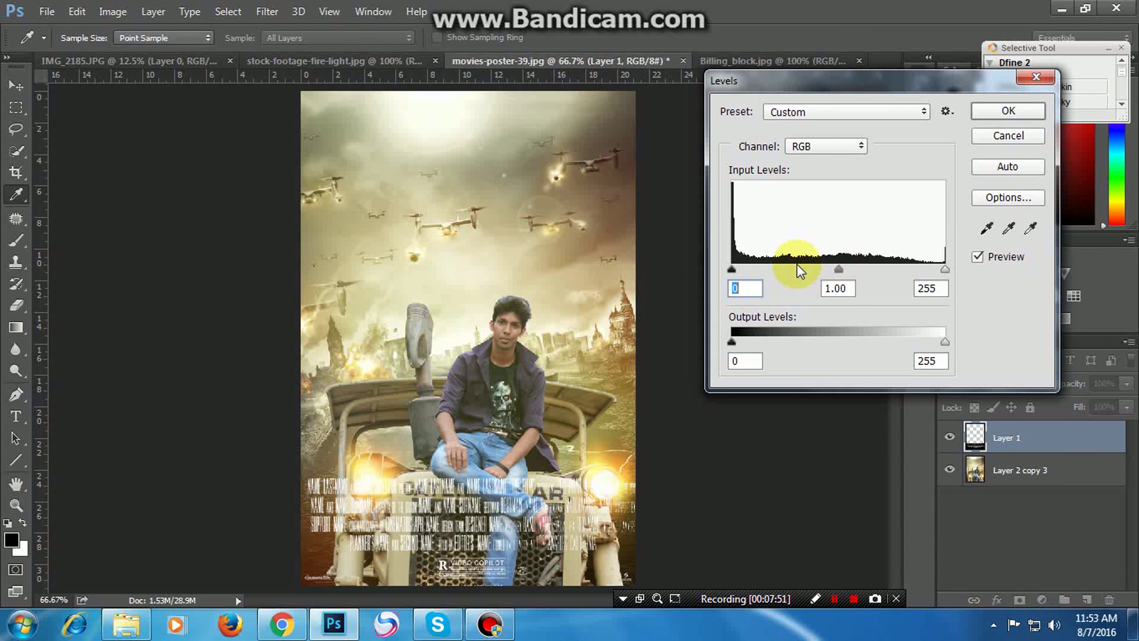
pyautogui.moveTo(838, 270)
pyautogui.mouseDown()
pyautogui.moveTo(802, 272)
pyautogui.moveTo(816, 274)
pyautogui.mouseUp()
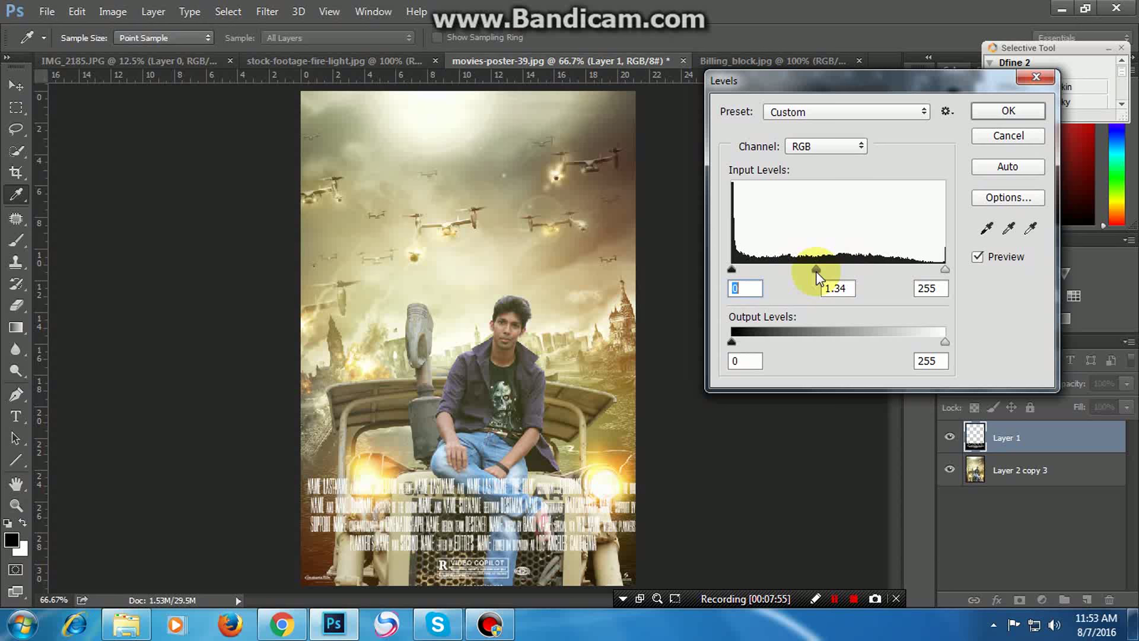
pyautogui.click(1007, 111)
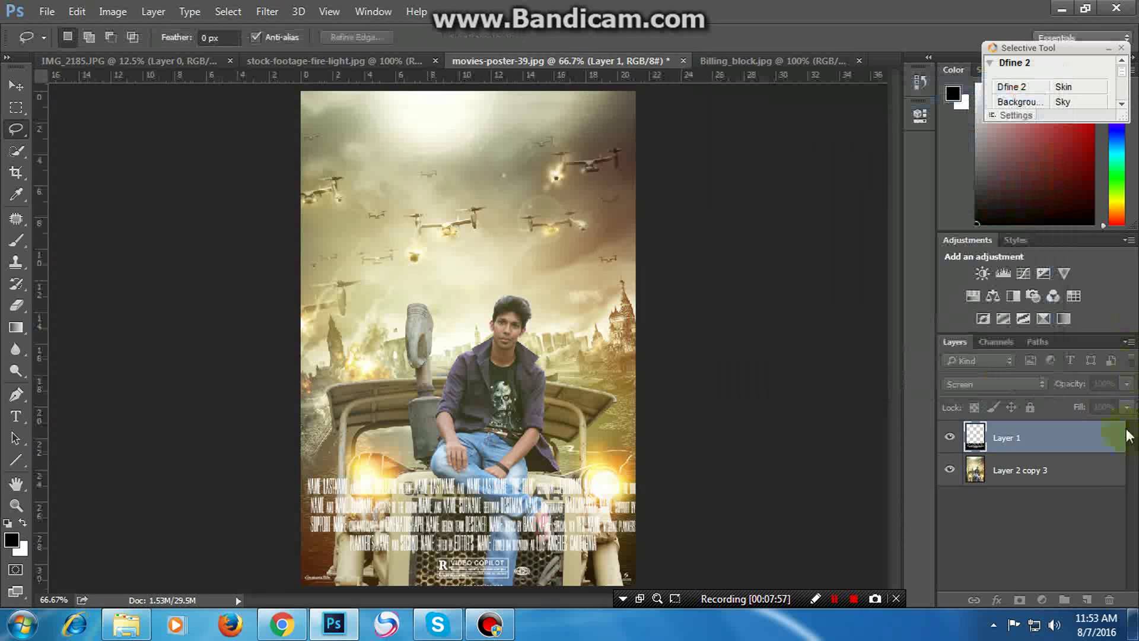
# Fade Layer 1 to 68% fill and merge it with the poster layer into a smart object
pyautogui.click(1126, 406)
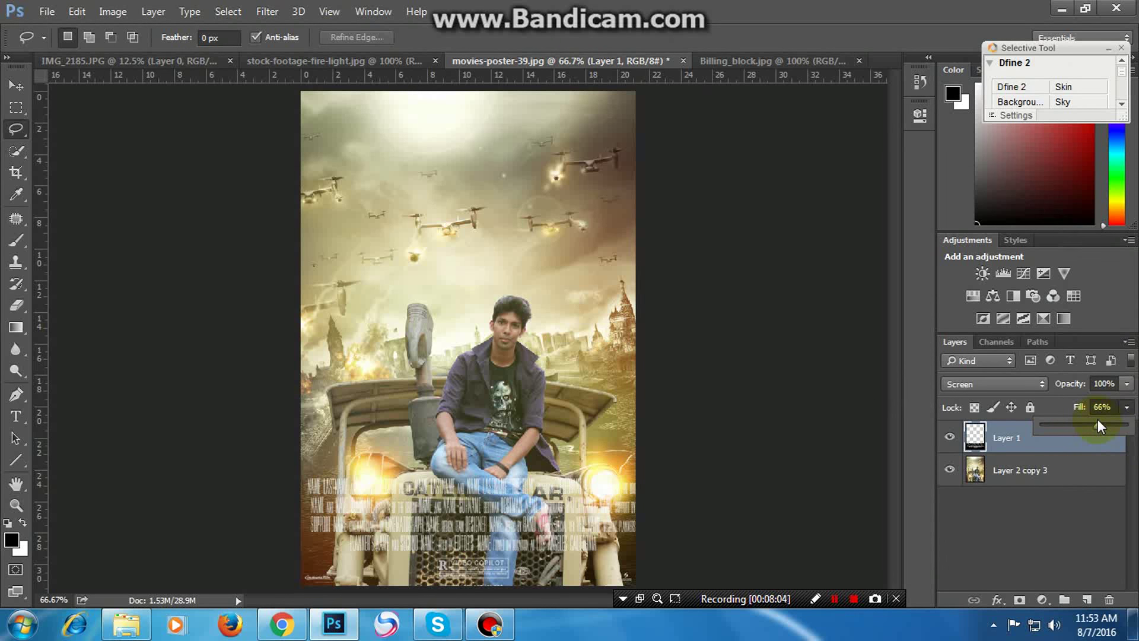
pyautogui.click(1033, 531)
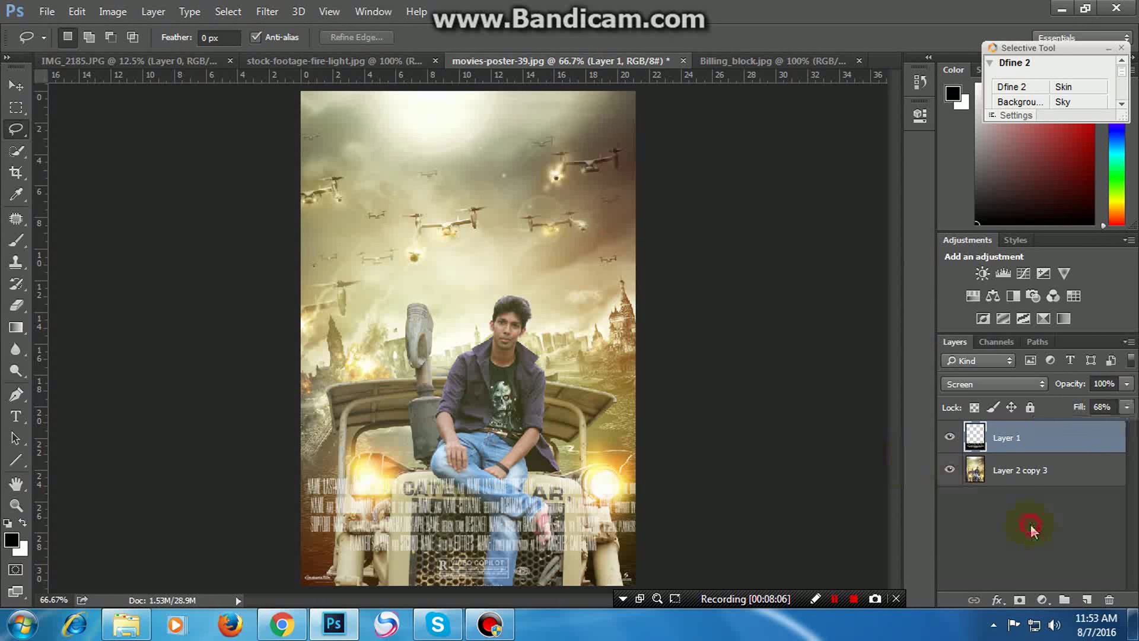
pyautogui.click(1024, 483)
pyautogui.keyDown('shift'); pyautogui.click(1019, 439); pyautogui.keyUp('shift')
pyautogui.rightClick(1019, 439)
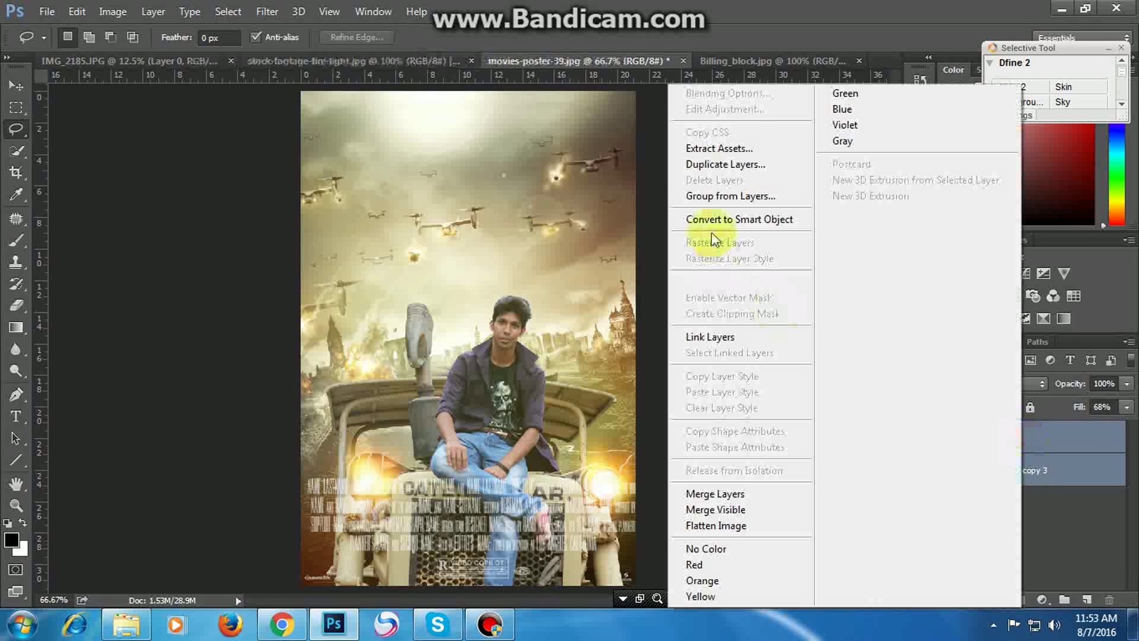
pyautogui.click(723, 164)
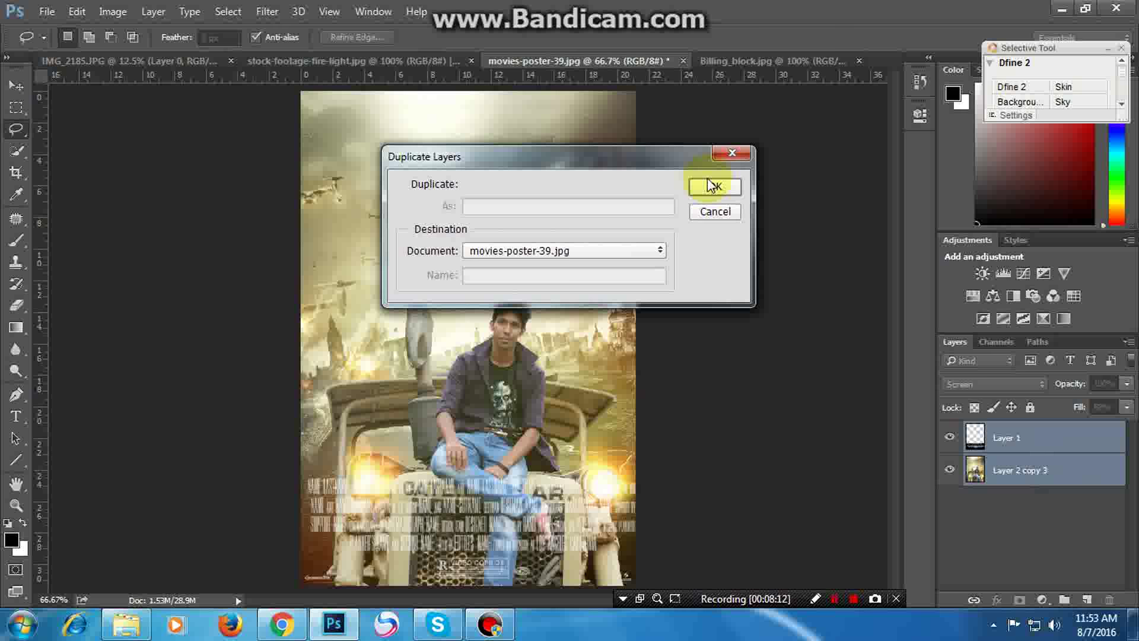
pyautogui.rightClick(1015, 440)
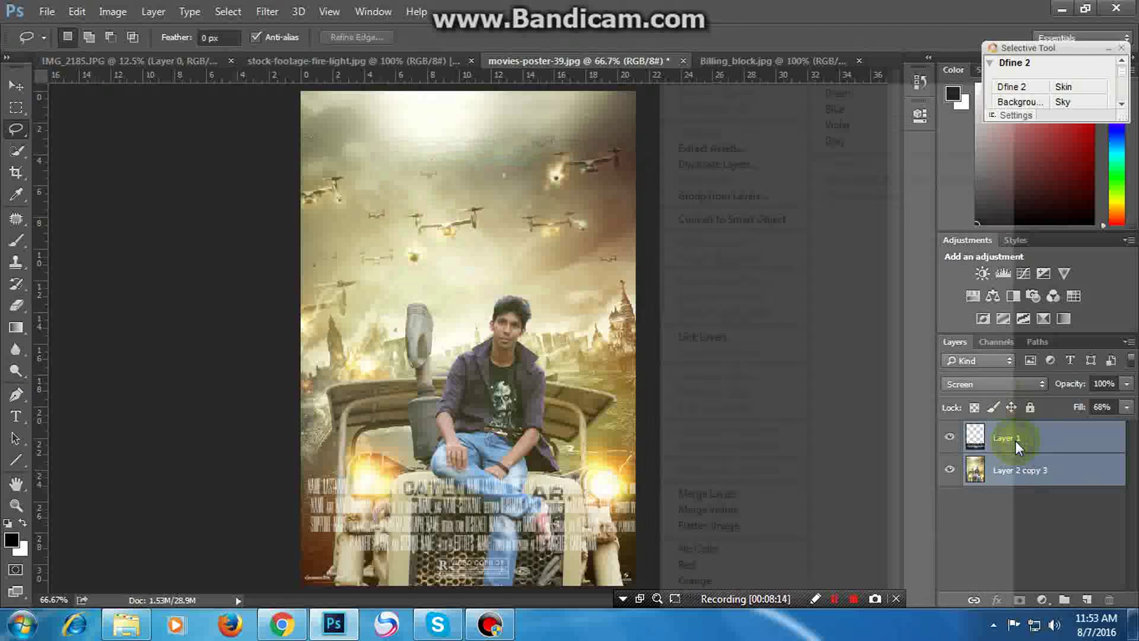
pyautogui.click(726, 221)
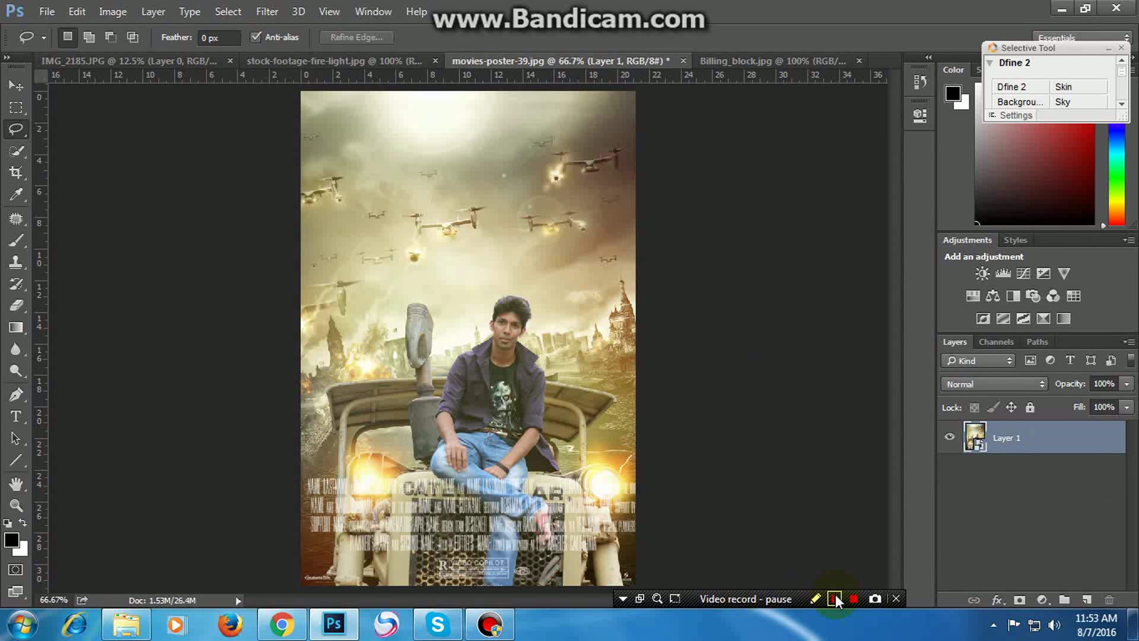
pyautogui.click(835, 598)
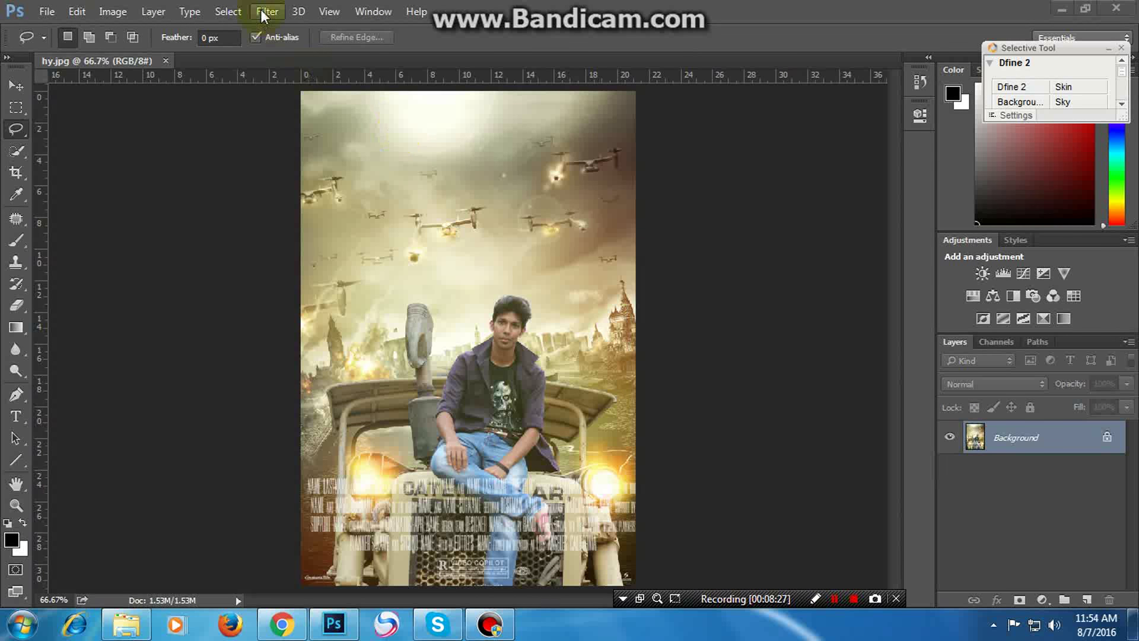
# Apply a Camera Raw grade: Temperature -13, Tint +22, Blacks -30, Clarity +97
pyautogui.click(261, 10)
pyautogui.click(313, 108)
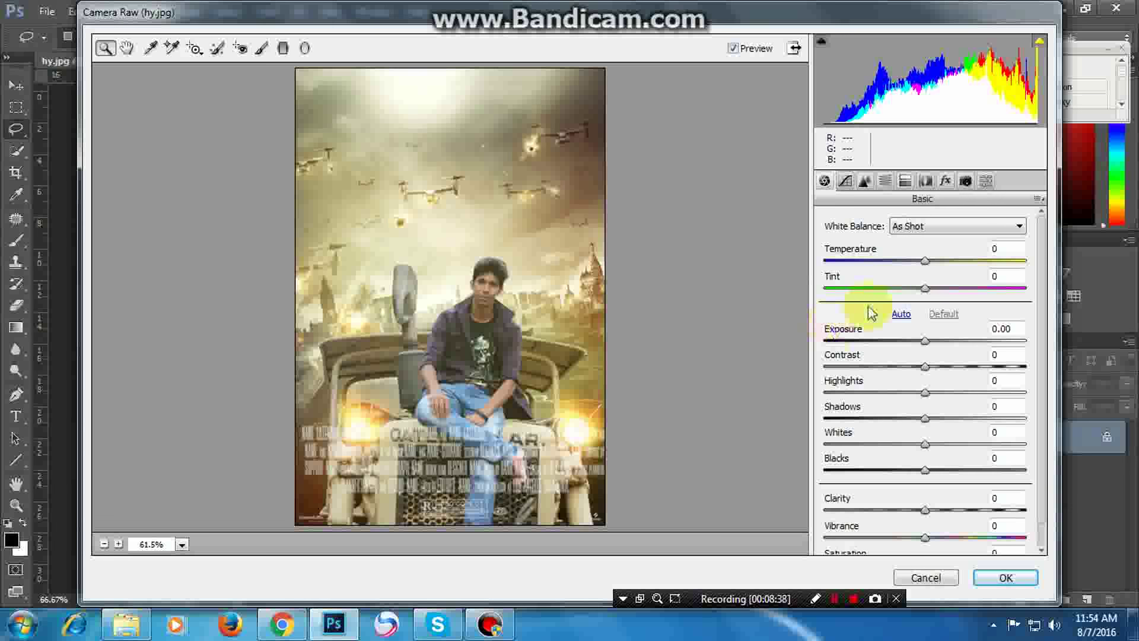
pyautogui.moveTo(925, 261); pyautogui.dragTo(911, 264)
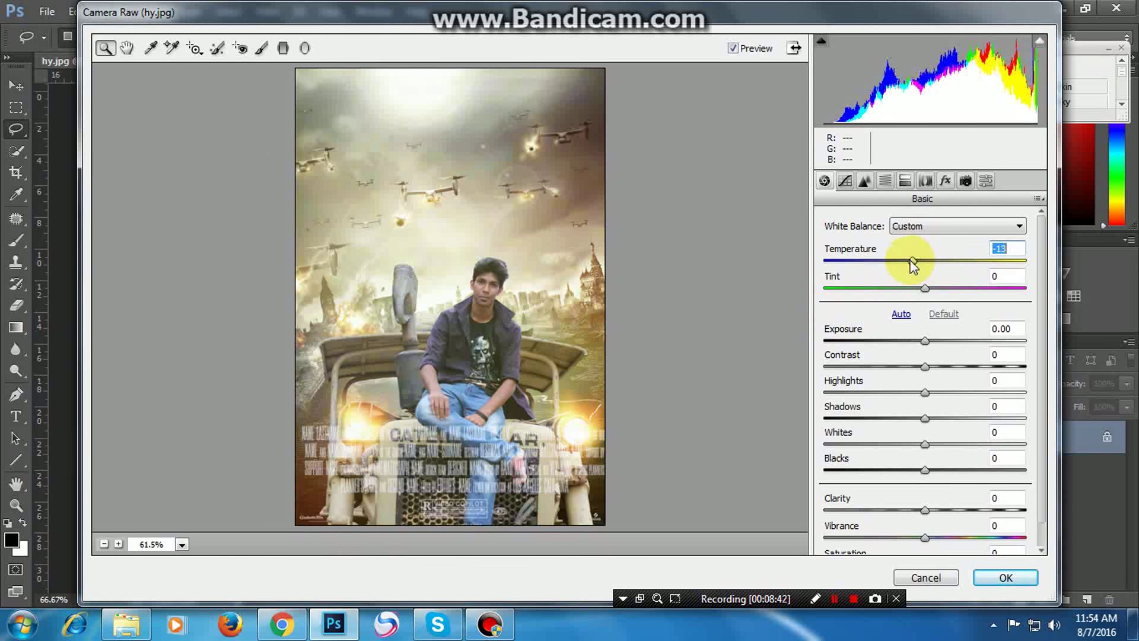
pyautogui.click(943, 289)
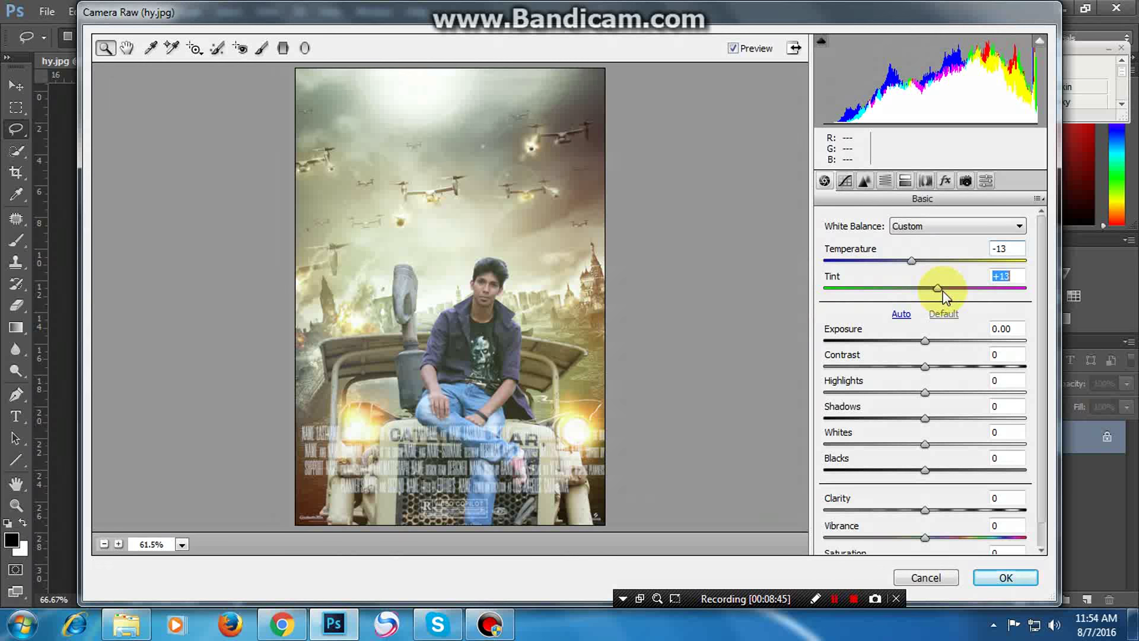
pyautogui.moveTo(942, 291); pyautogui.dragTo(948, 289)
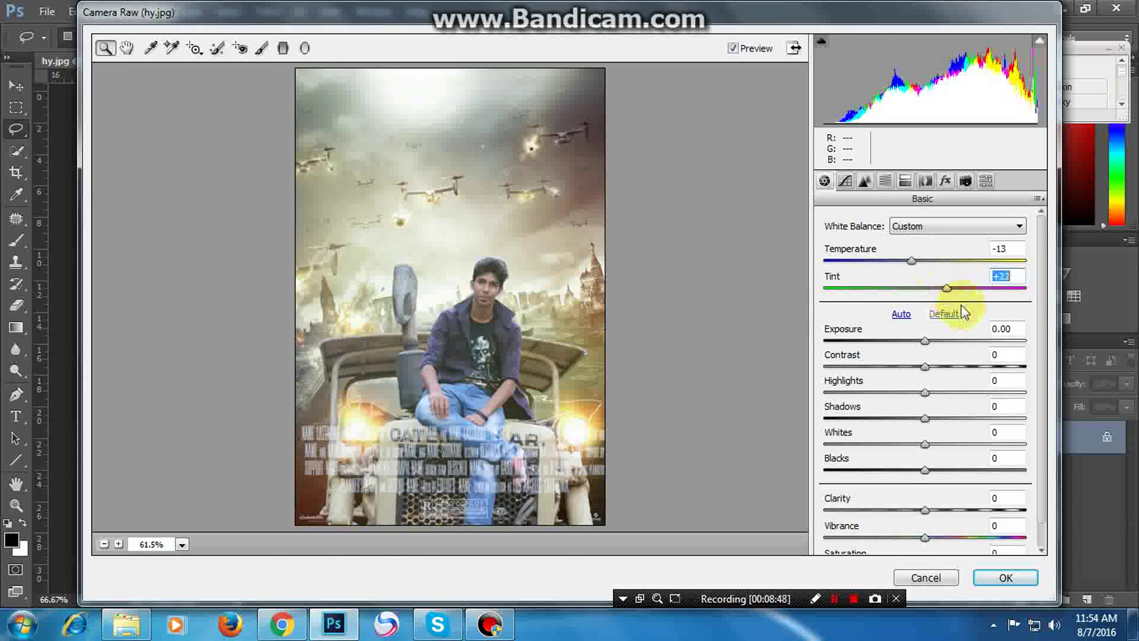
pyautogui.moveTo(932, 472); pyautogui.dragTo(897, 473)
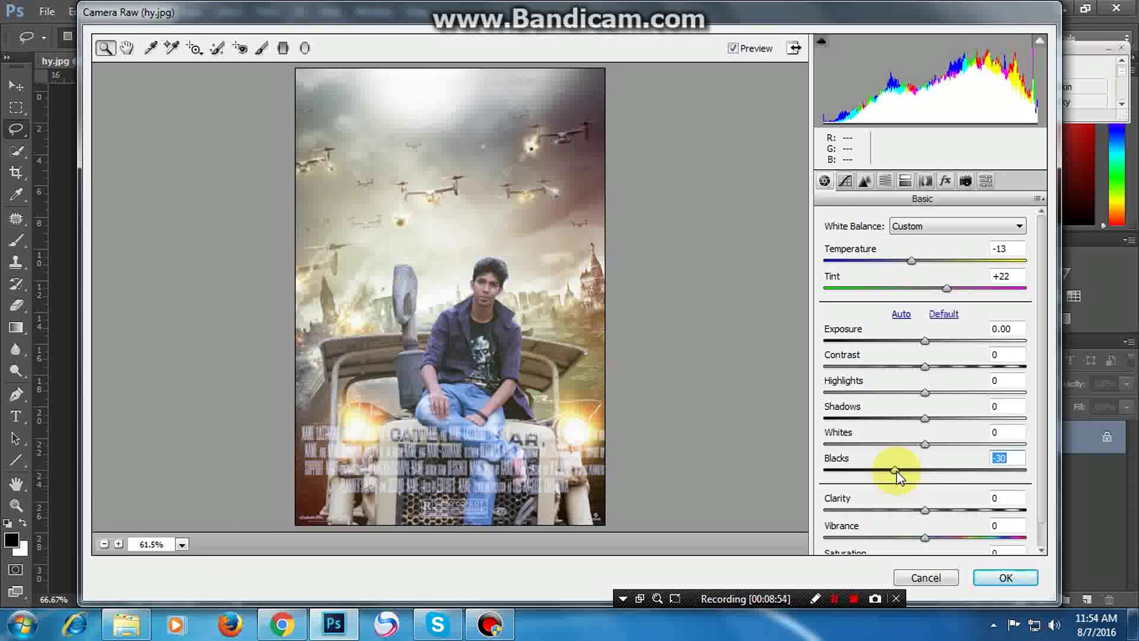
pyautogui.moveTo(925, 510); pyautogui.dragTo(1022, 510)
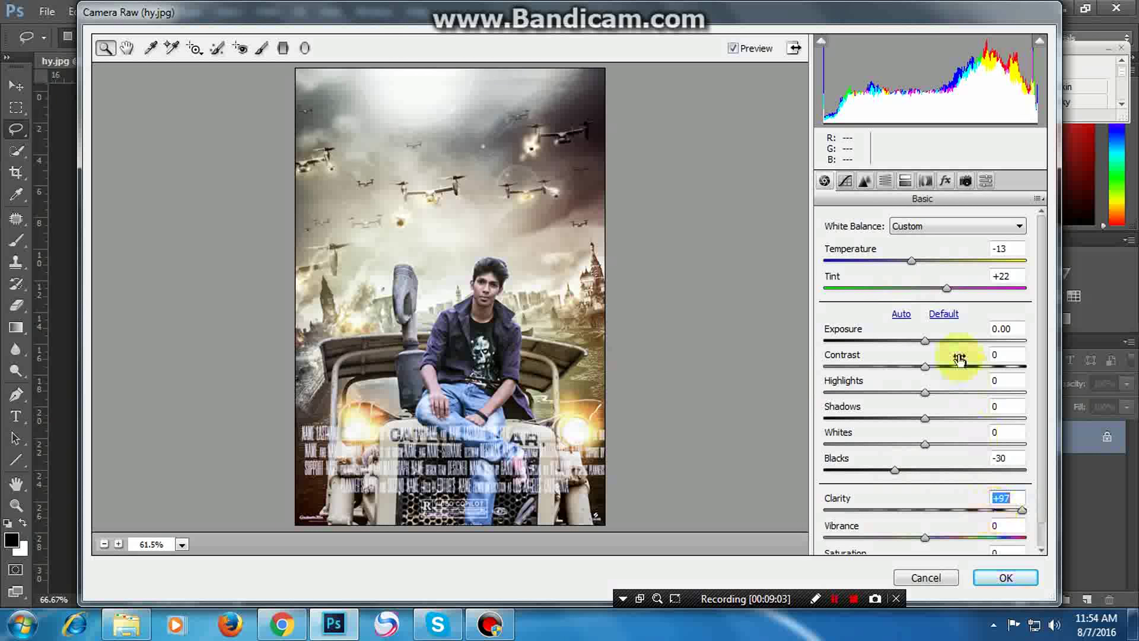
pyautogui.click(944, 181)
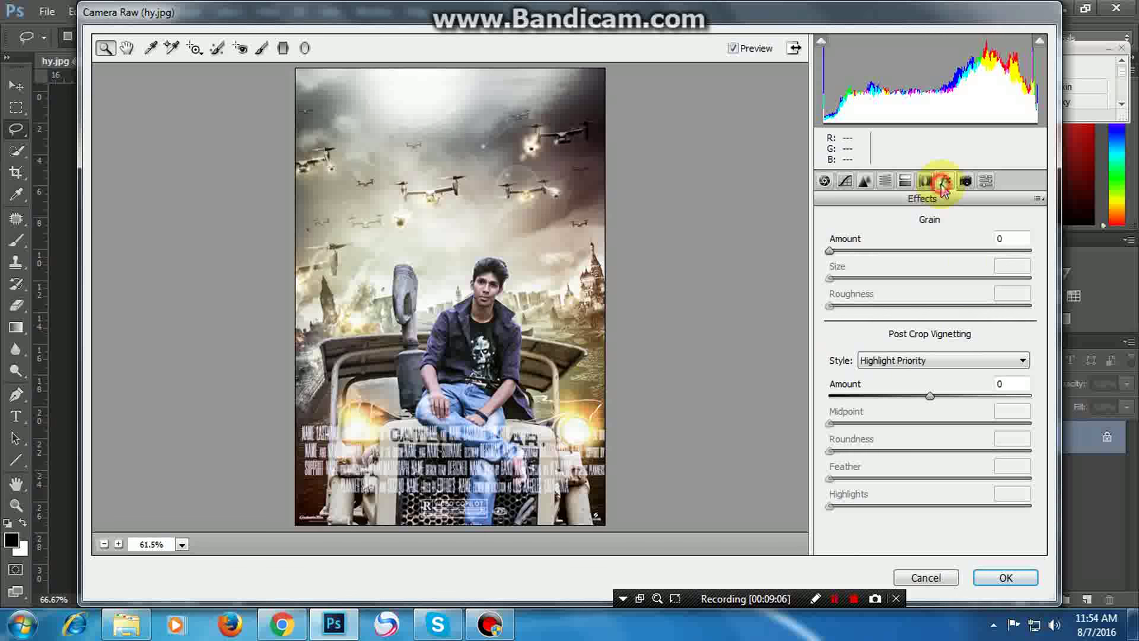
pyautogui.click(1007, 578)
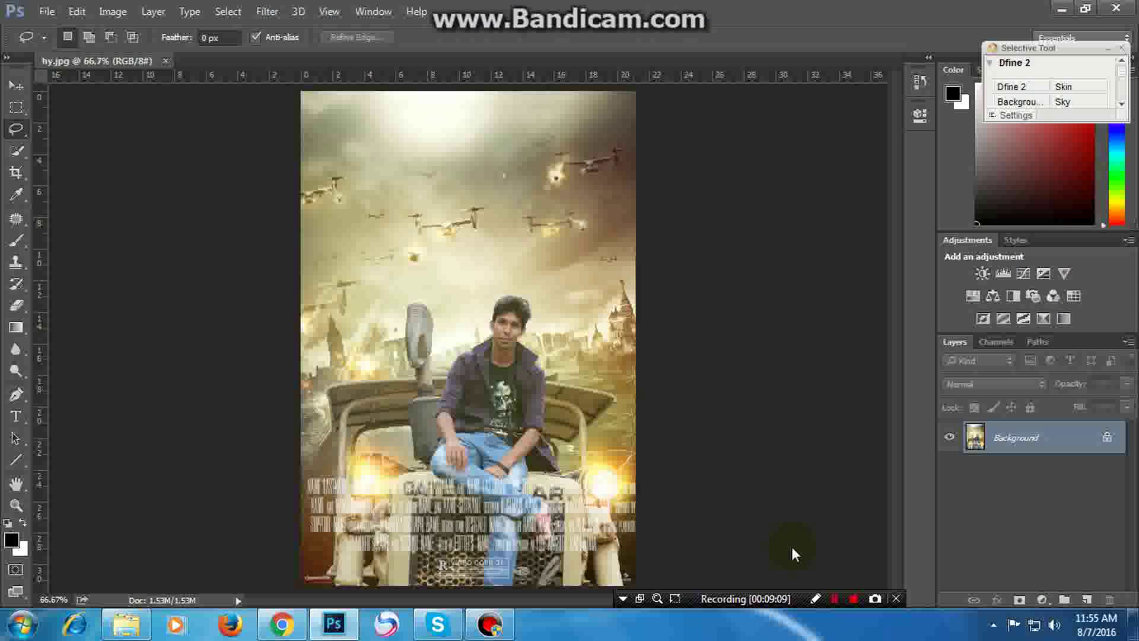